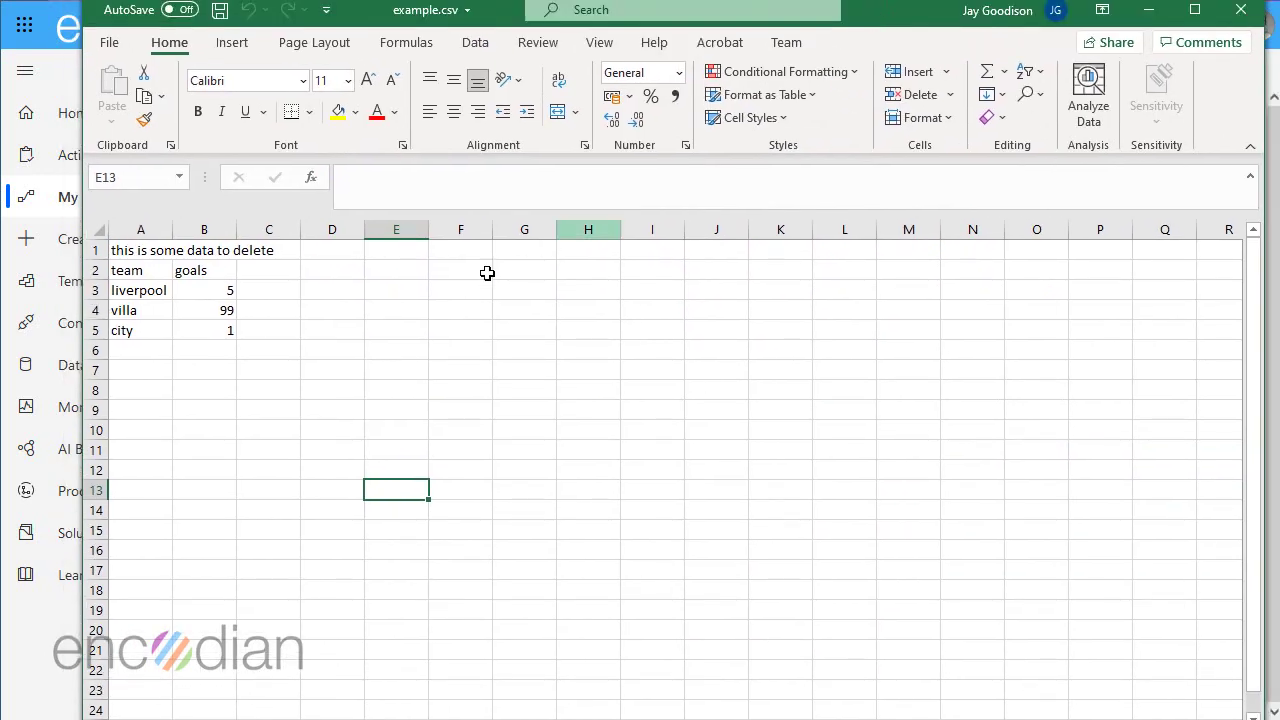
In example.csv, highlight the team/goals lines 2–5, then the unwanted first line.
{"action": "left_click_drag", "start_coordinate": [126, 270], "coordinate": [201, 331]}
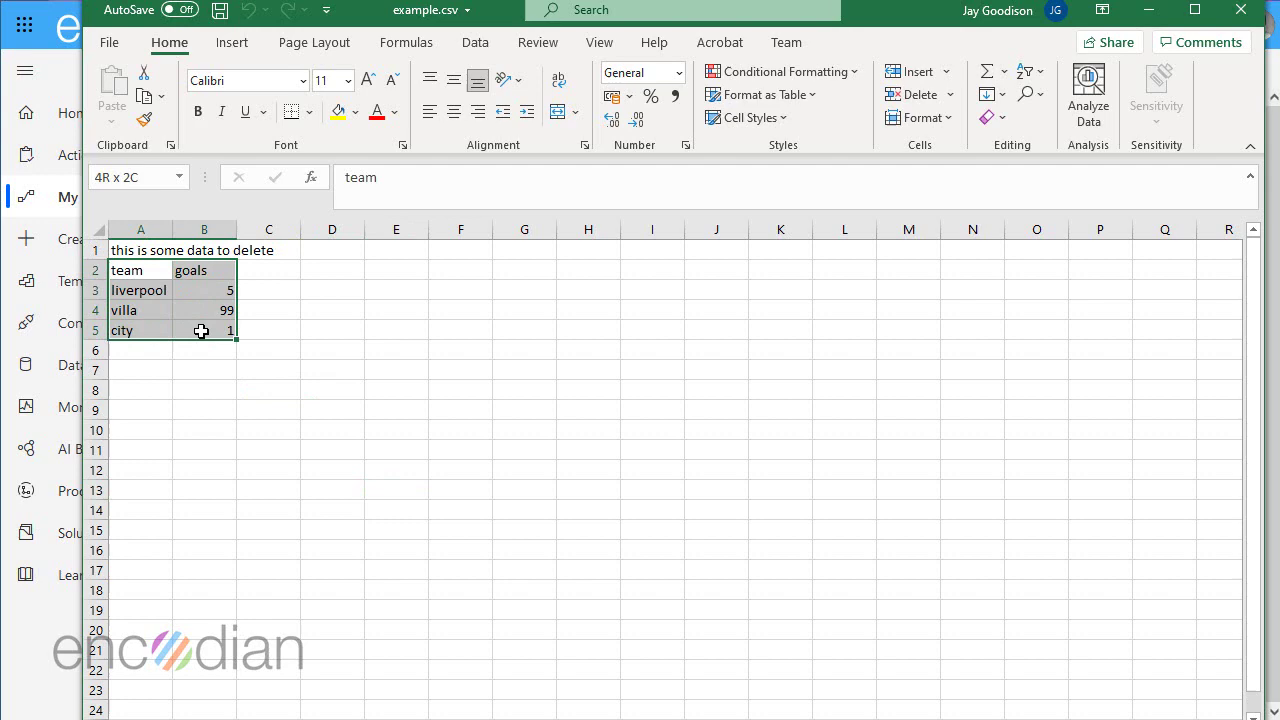
{"action": "left_click", "coordinate": [270, 405]}
{"action": "left_click_drag", "start_coordinate": [117, 250], "coordinate": [287, 254]}
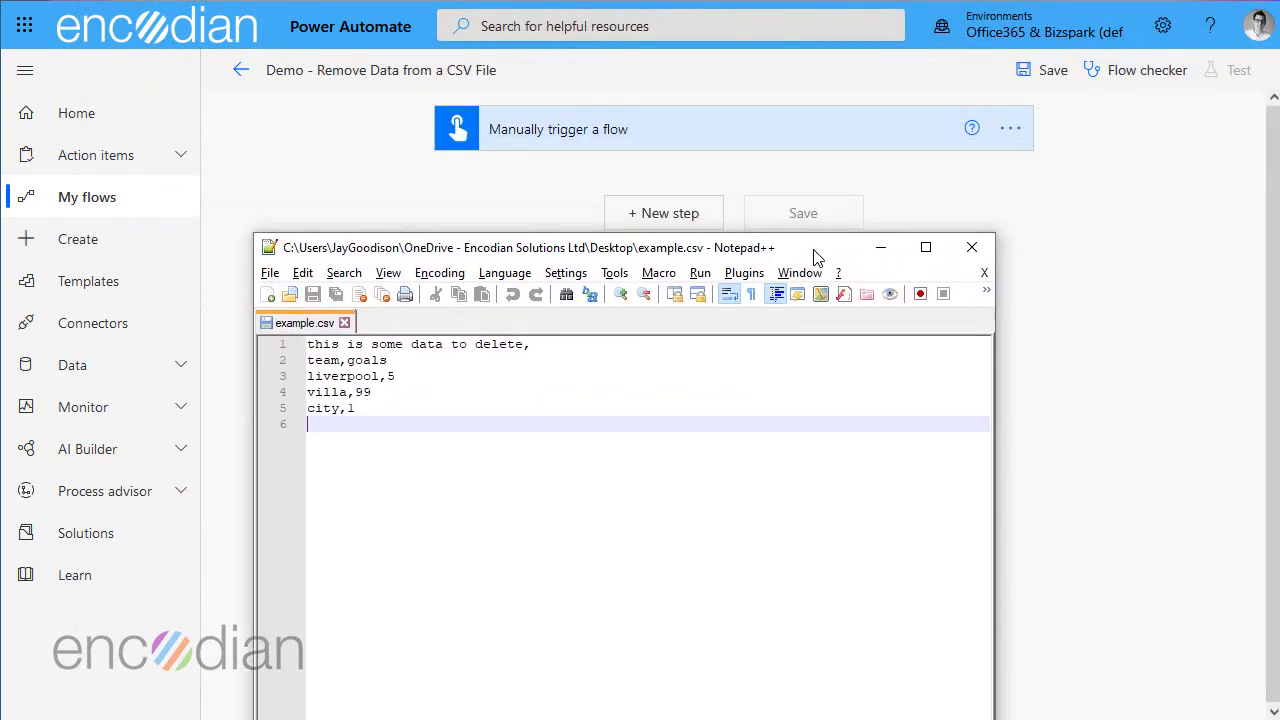
{"action": "left_click_drag", "start_coordinate": [357, 408], "coordinate": [277, 360]}
{"action": "left_click", "coordinate": [419, 467]}
{"action": "left_click_drag", "start_coordinate": [549, 345], "coordinate": [265, 344]}
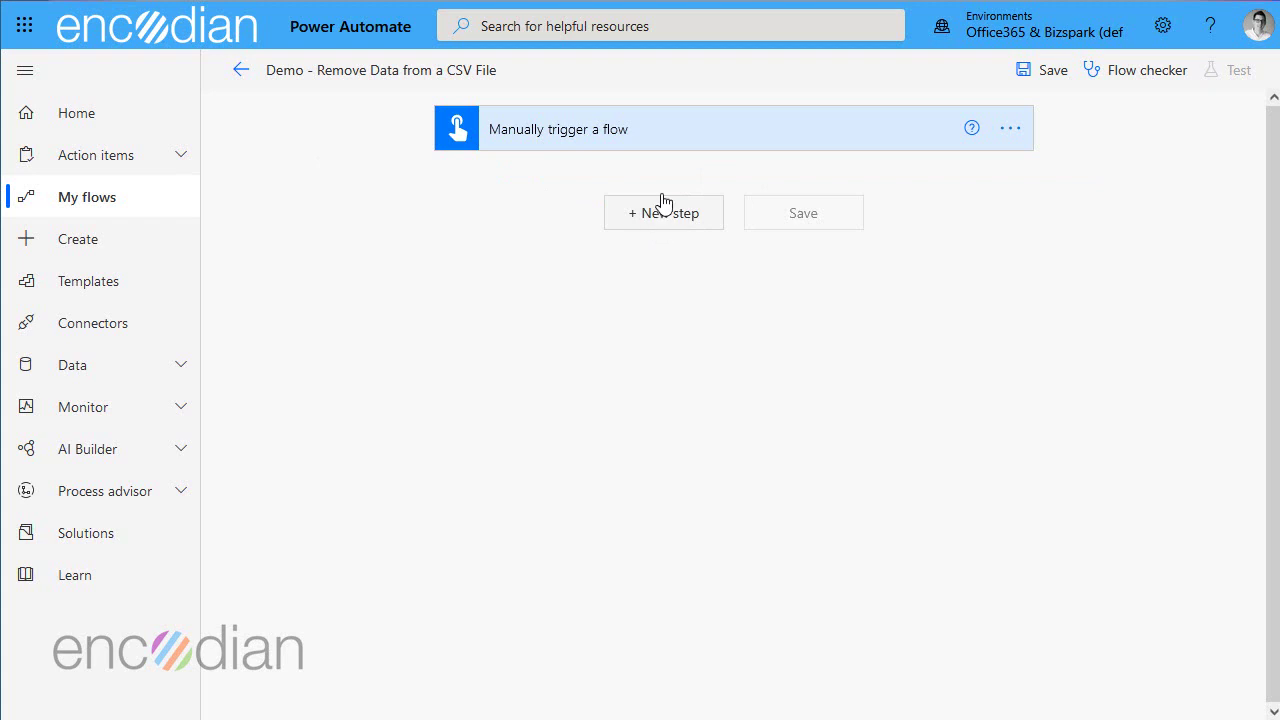
Add a File input to the manual trigger.
{"action": "left_click", "coordinate": [658, 145]}
{"action": "left_click", "coordinate": [472, 180]}
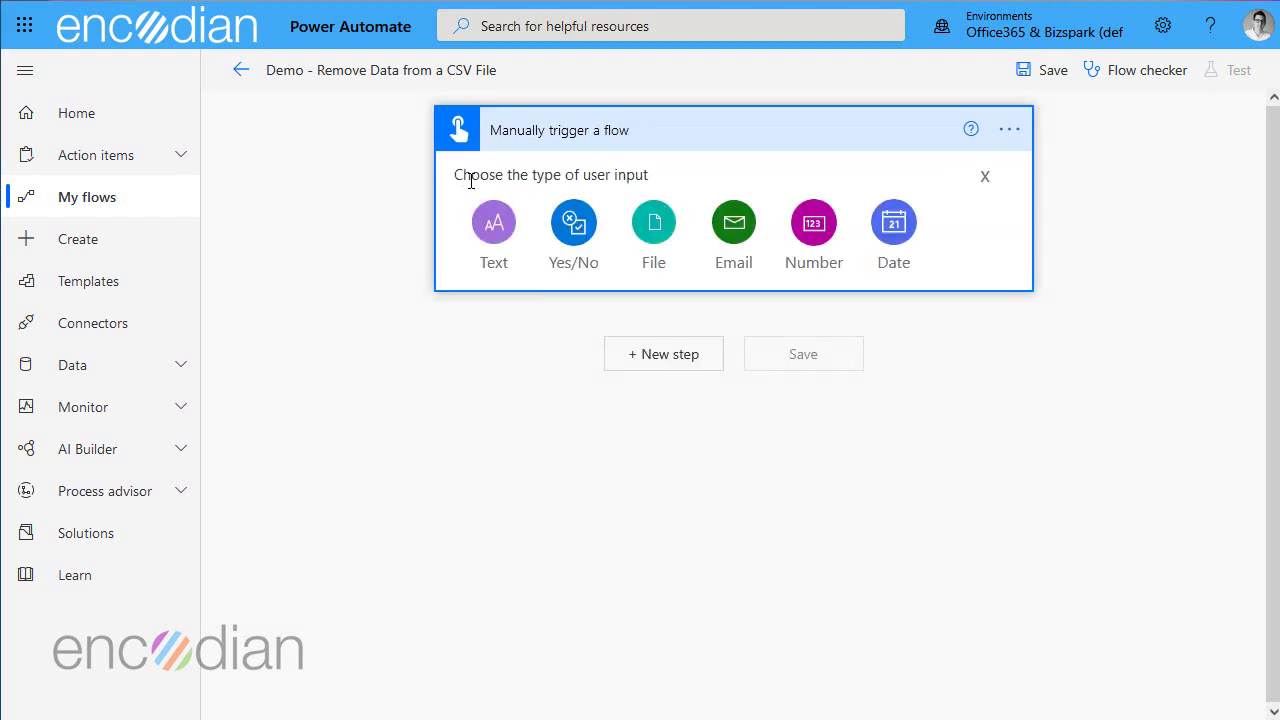
{"action": "left_click", "coordinate": [652, 240]}
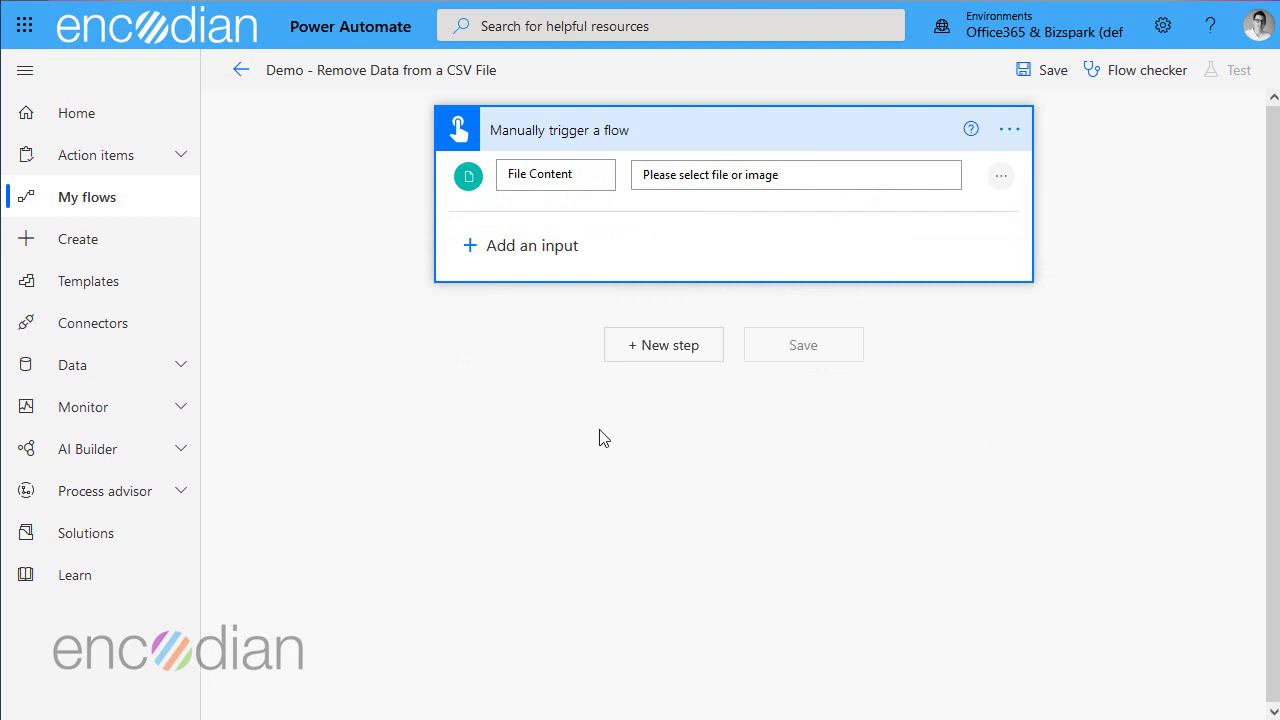
{"action": "left_click", "coordinate": [625, 358]}
Add a Compose action below the trigger.
{"action": "left_click", "coordinate": [630, 346]}
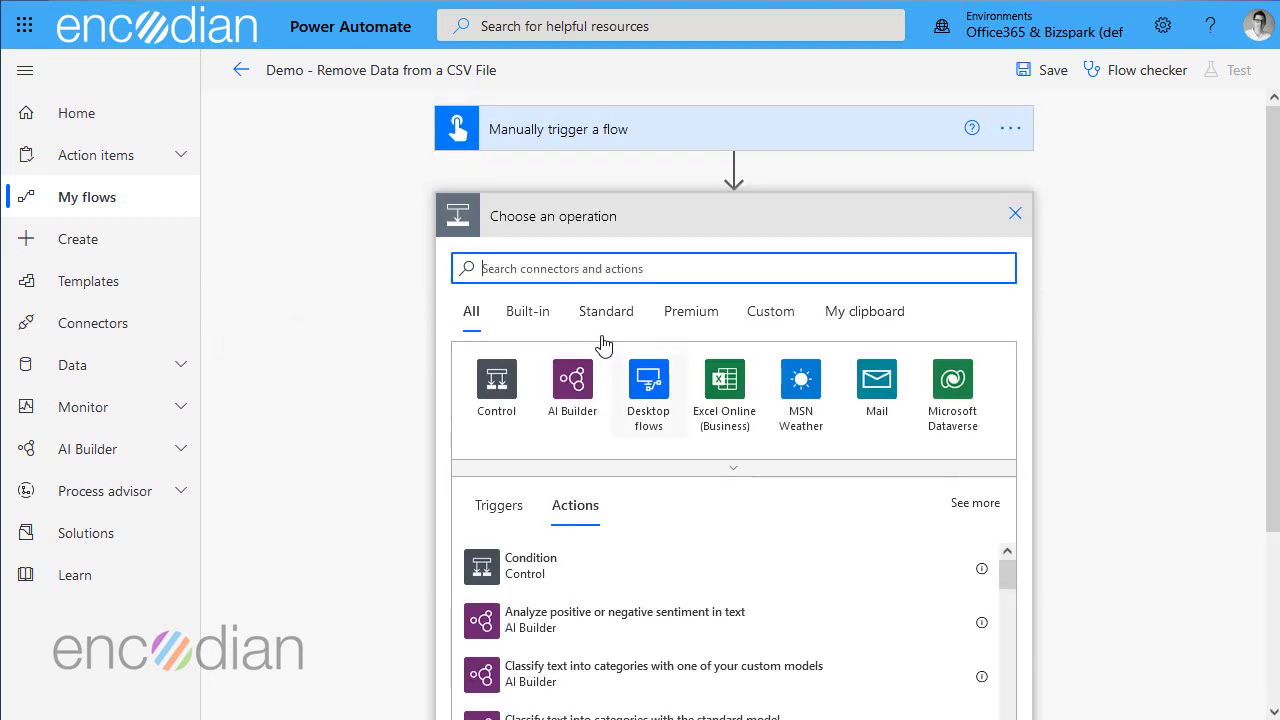
{"action": "type", "text": "compose"}
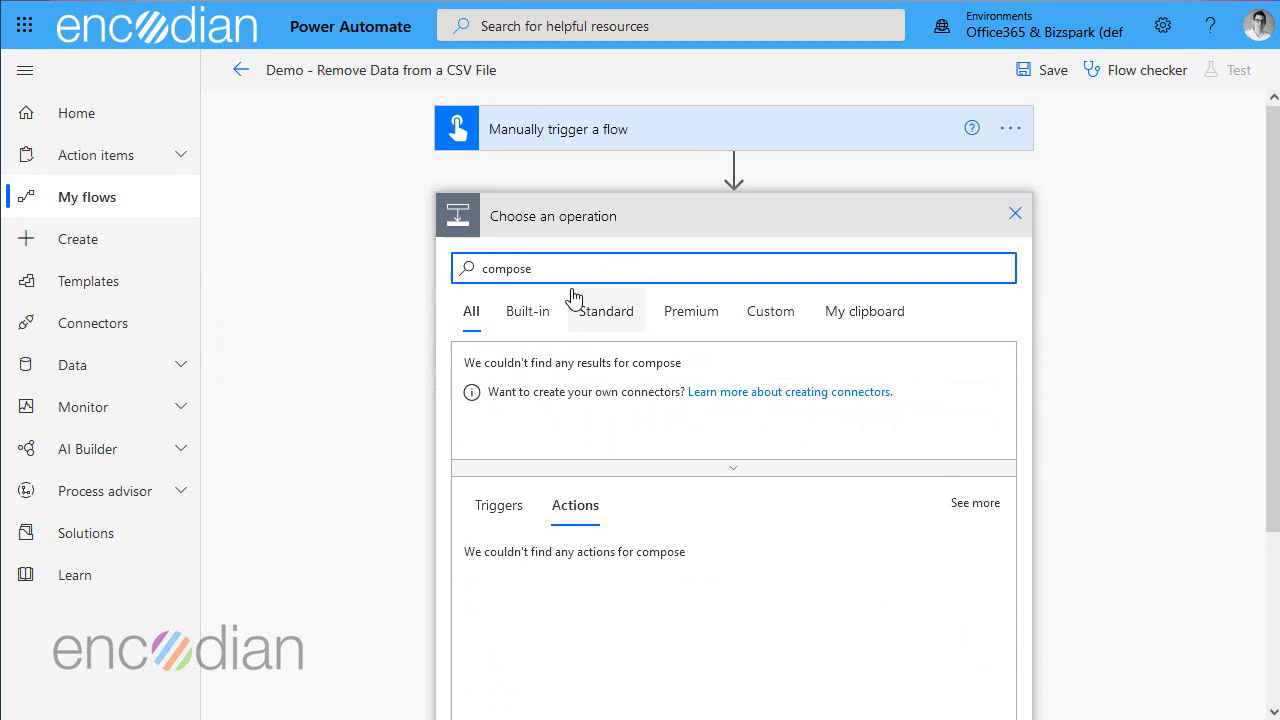
{"action": "left_click", "coordinate": [537, 568]}
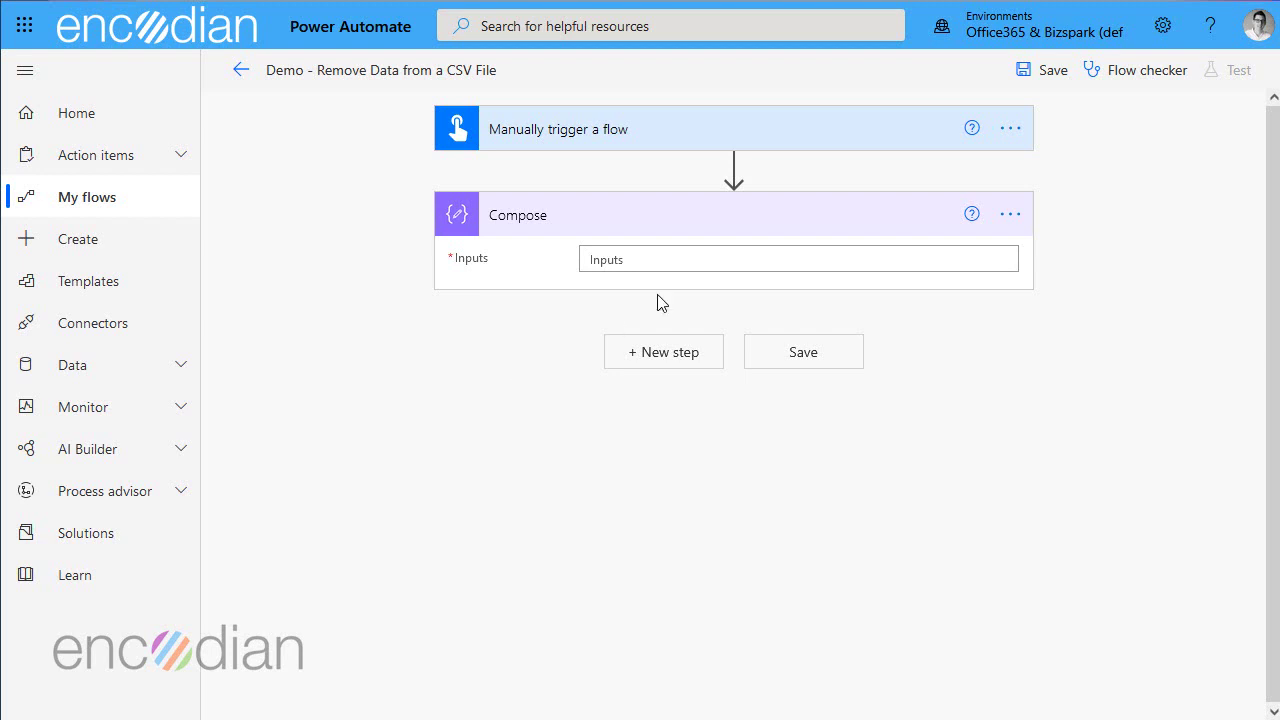
Set Compose Inputs to base64ToString(File Content) and save the flow.
{"action": "left_click", "coordinate": [685, 263]}
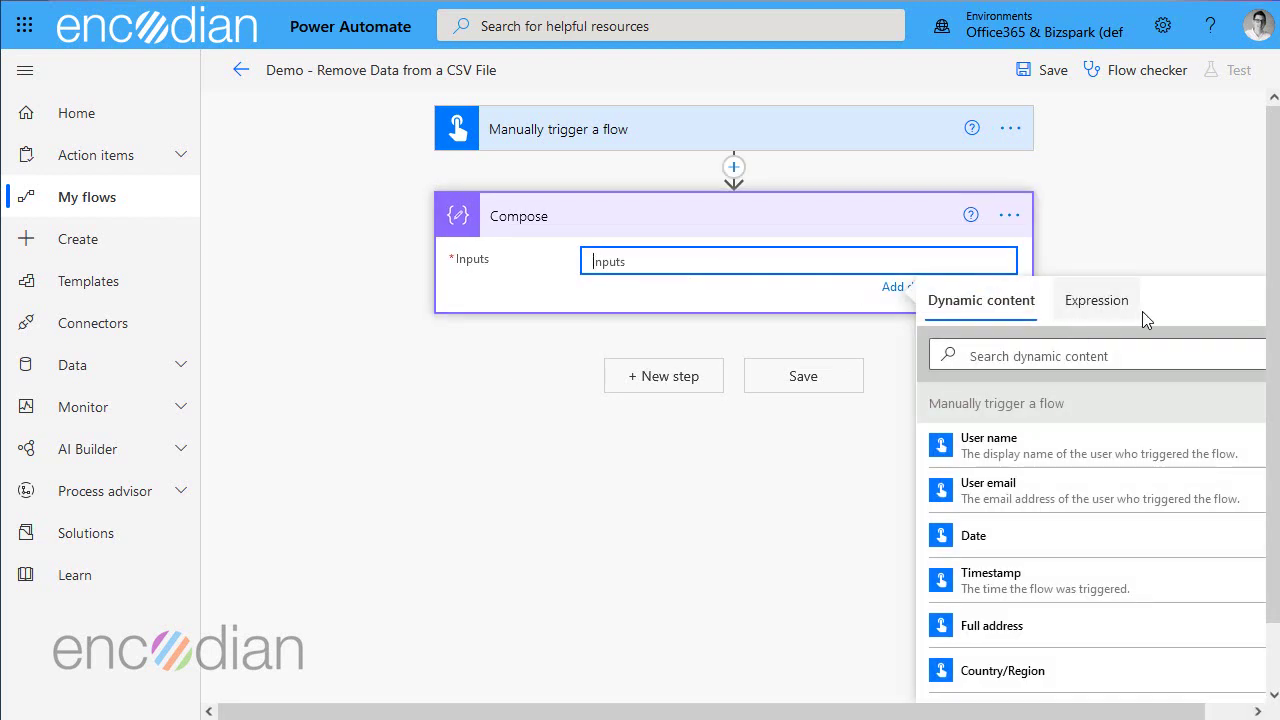
{"action": "left_click", "coordinate": [1110, 303]}
{"action": "type", "text": "base"}
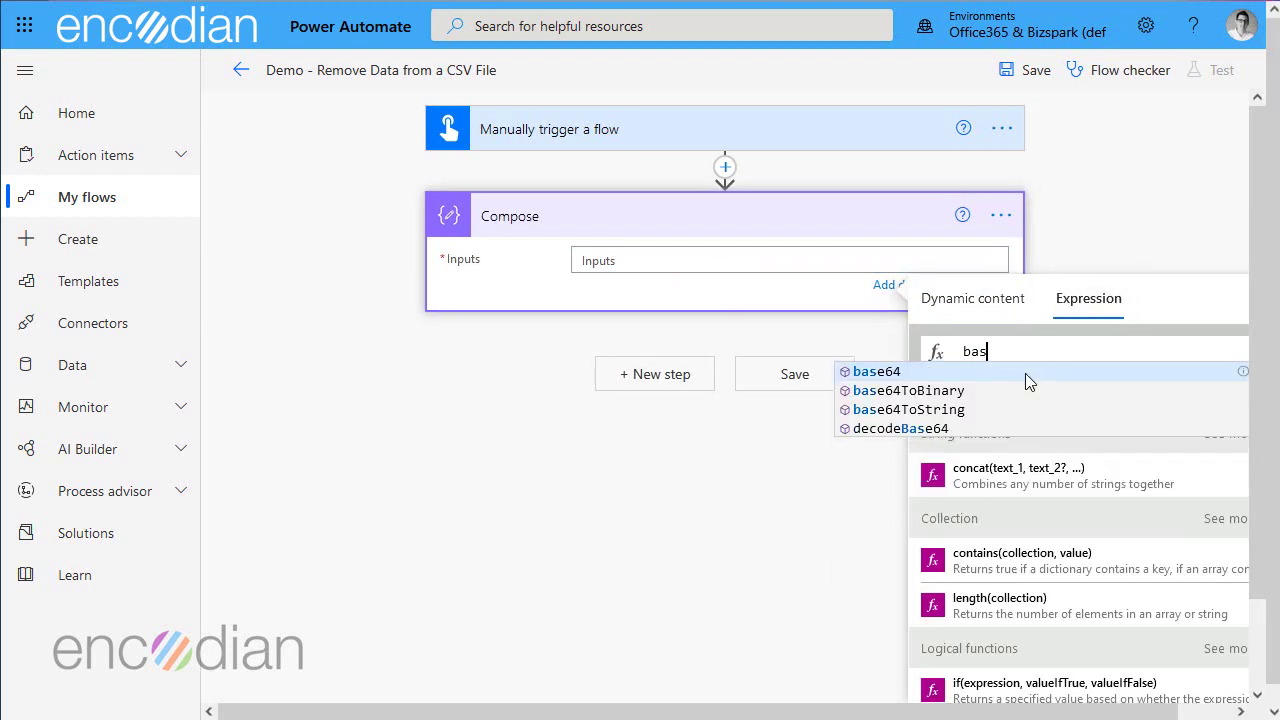
{"action": "left_click", "coordinate": [908, 409]}
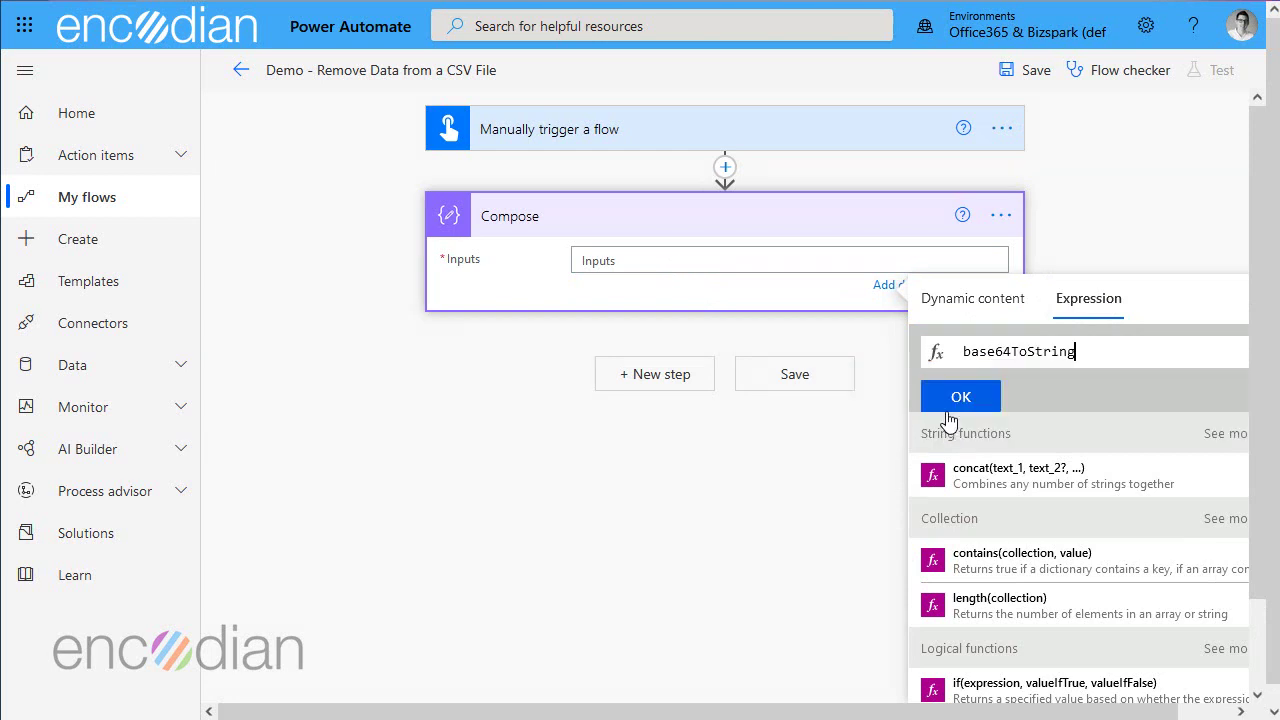
{"action": "type", "text": "("}
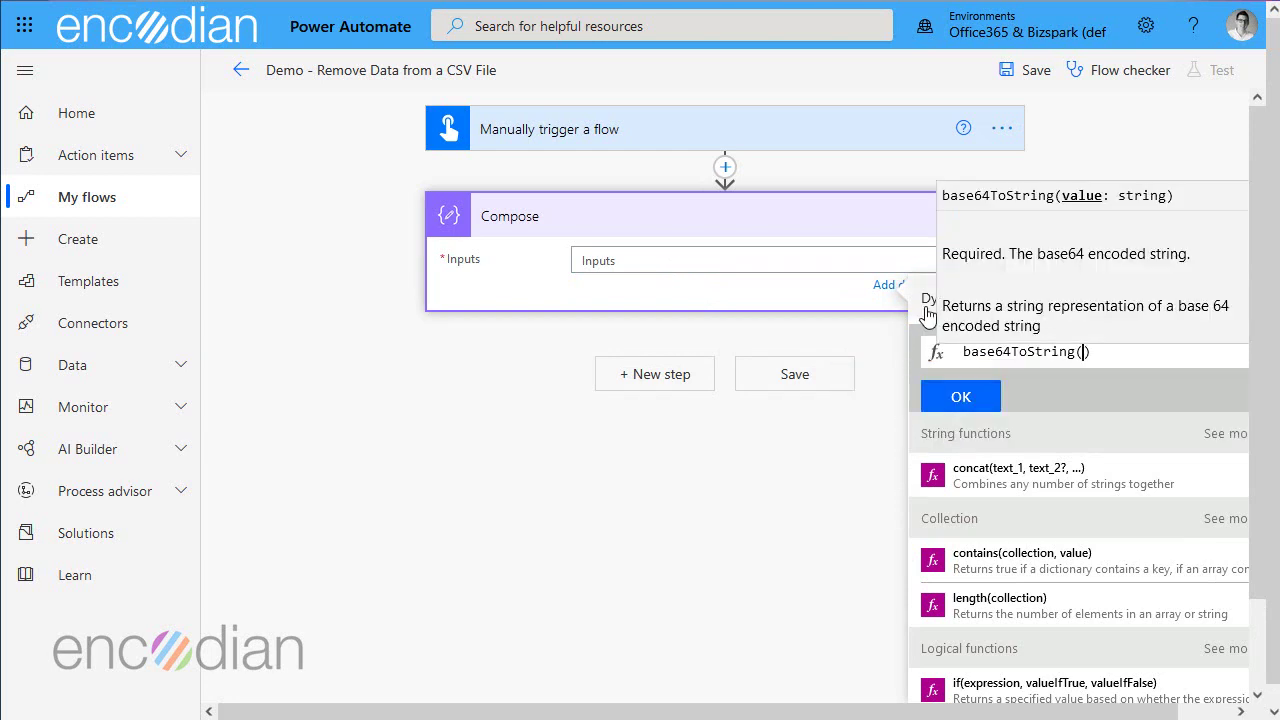
{"action": "left_click", "coordinate": [929, 305]}
{"action": "left_click", "coordinate": [1000, 476]}
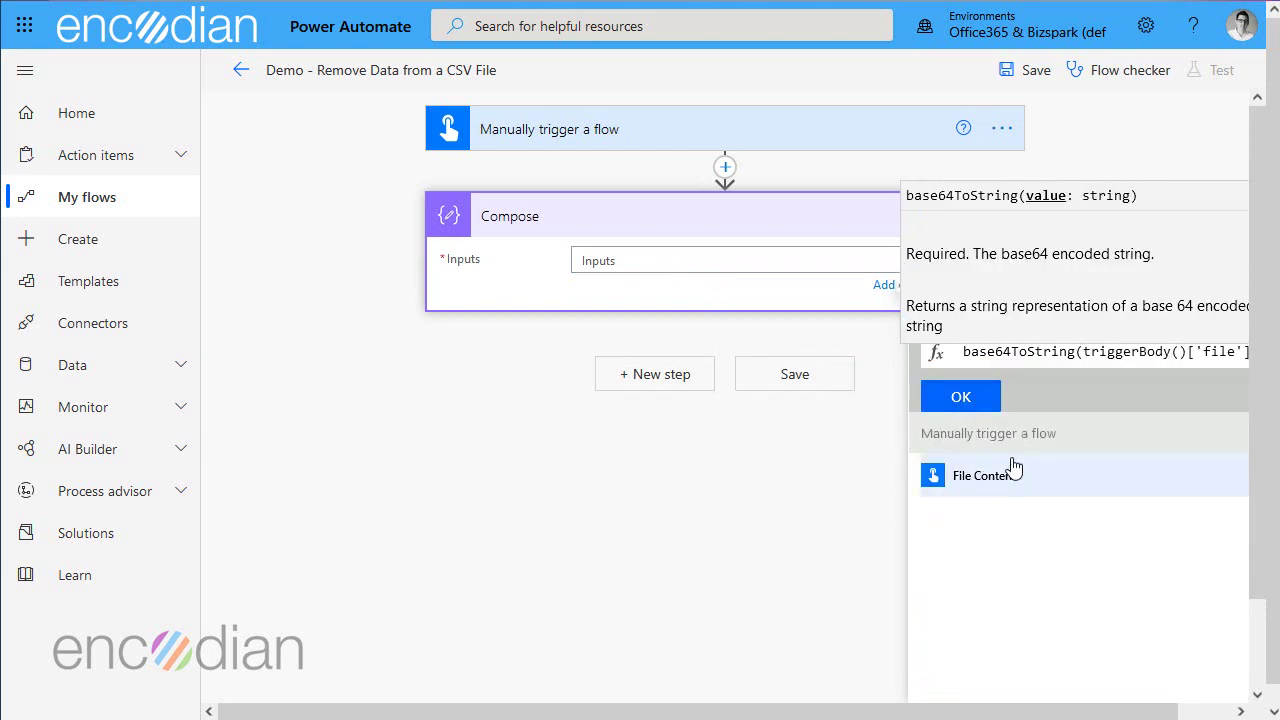
{"action": "left_click", "coordinate": [972, 400]}
{"action": "left_click", "coordinate": [1036, 72]}
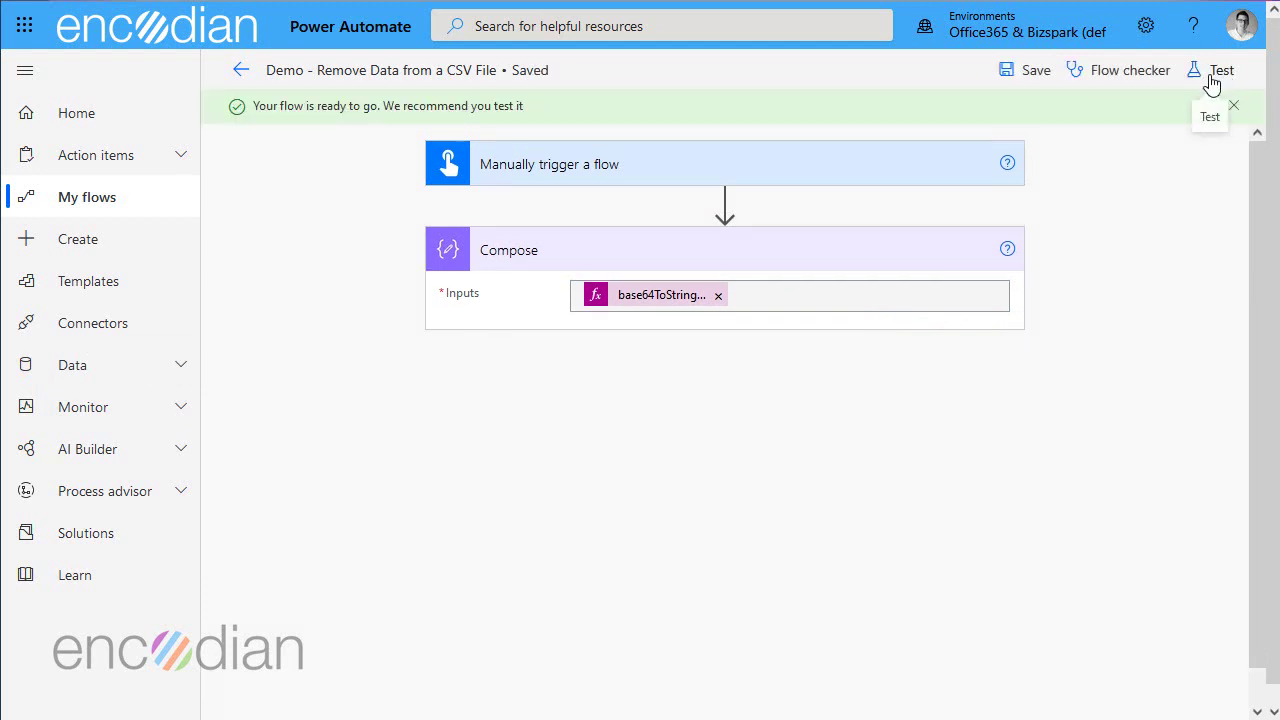
Run a manual test of the flow with example.csv as File Content.
{"action": "left_click", "coordinate": [1222, 70]}
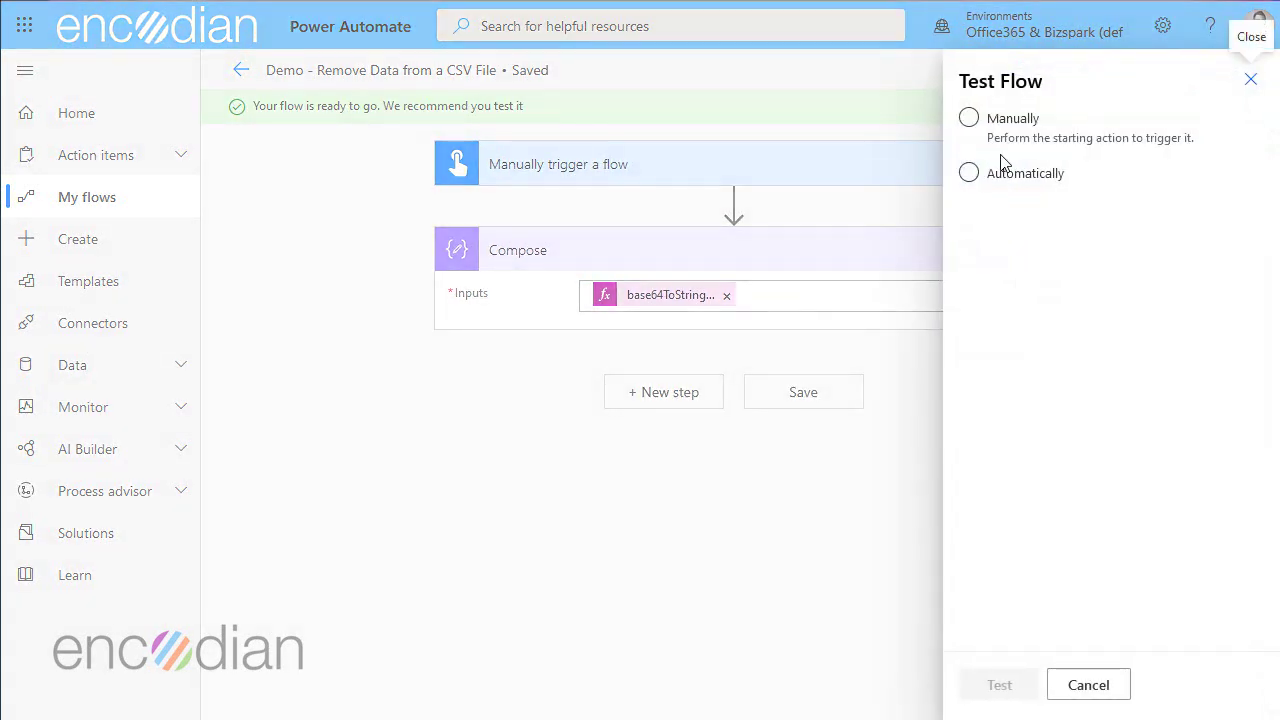
{"action": "left_click", "coordinate": [1000, 685]}
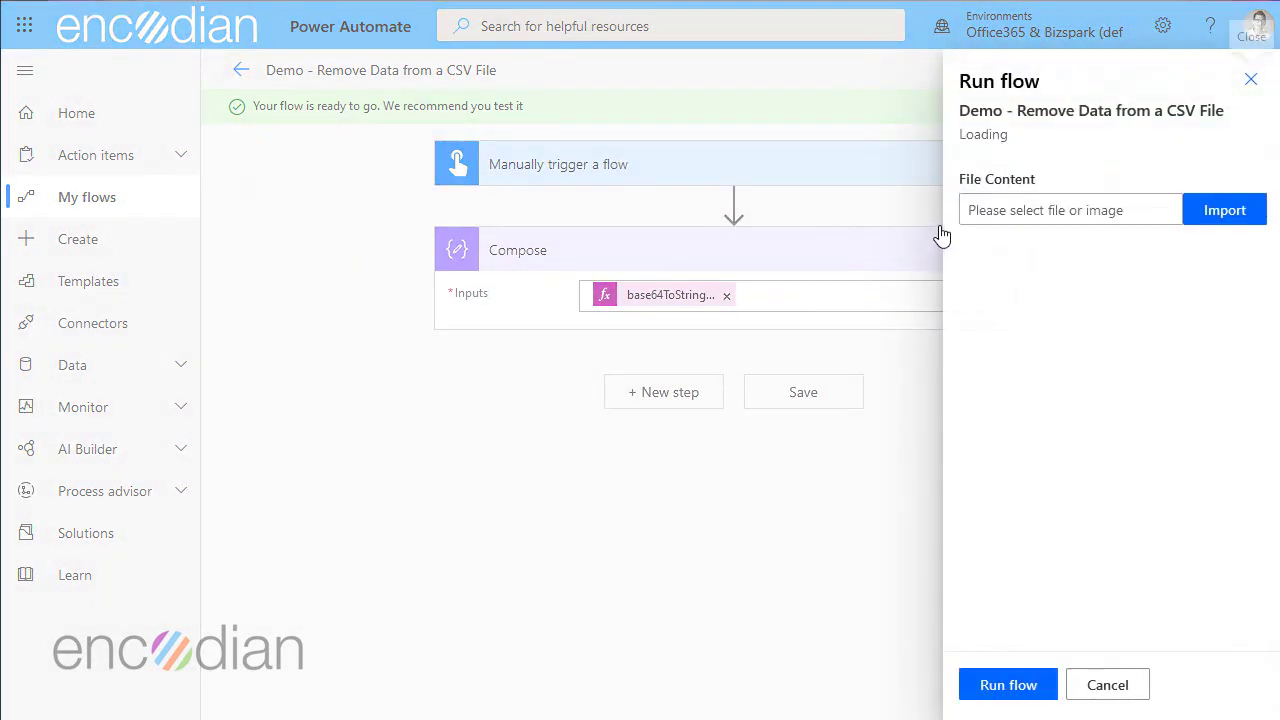
{"action": "left_click", "coordinate": [1228, 216]}
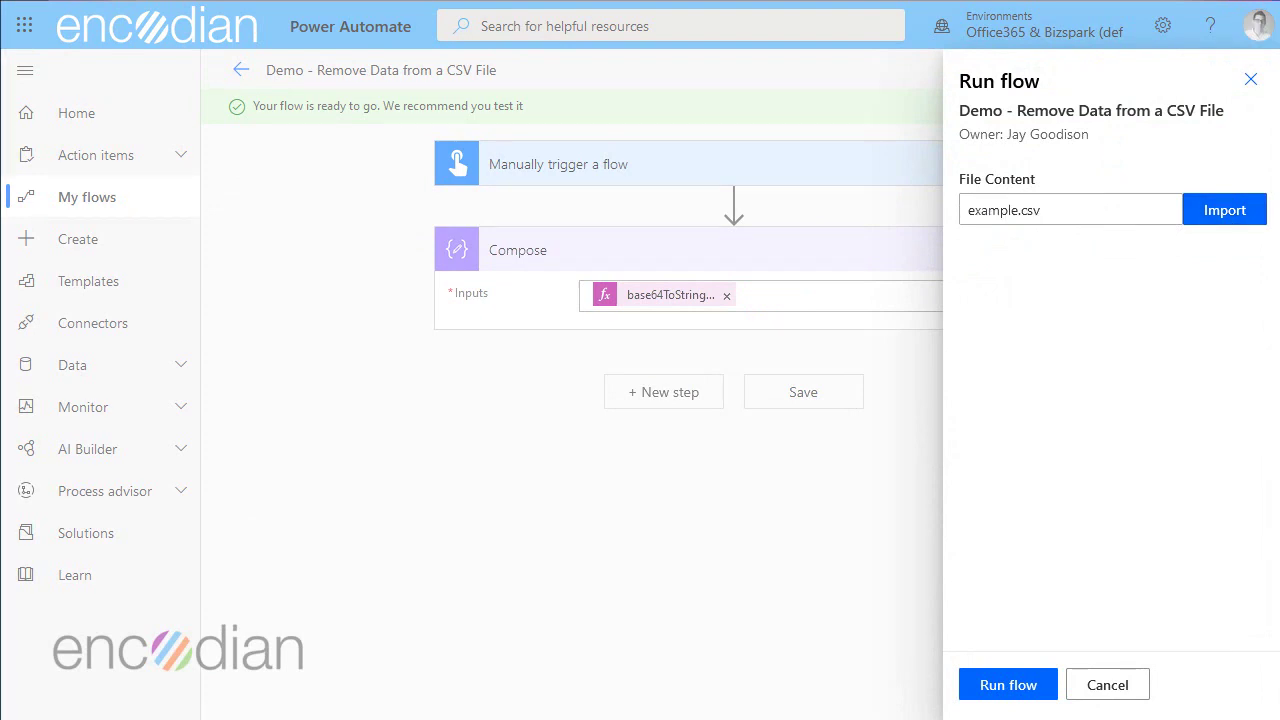
{"action": "left_click", "coordinate": [1007, 698]}
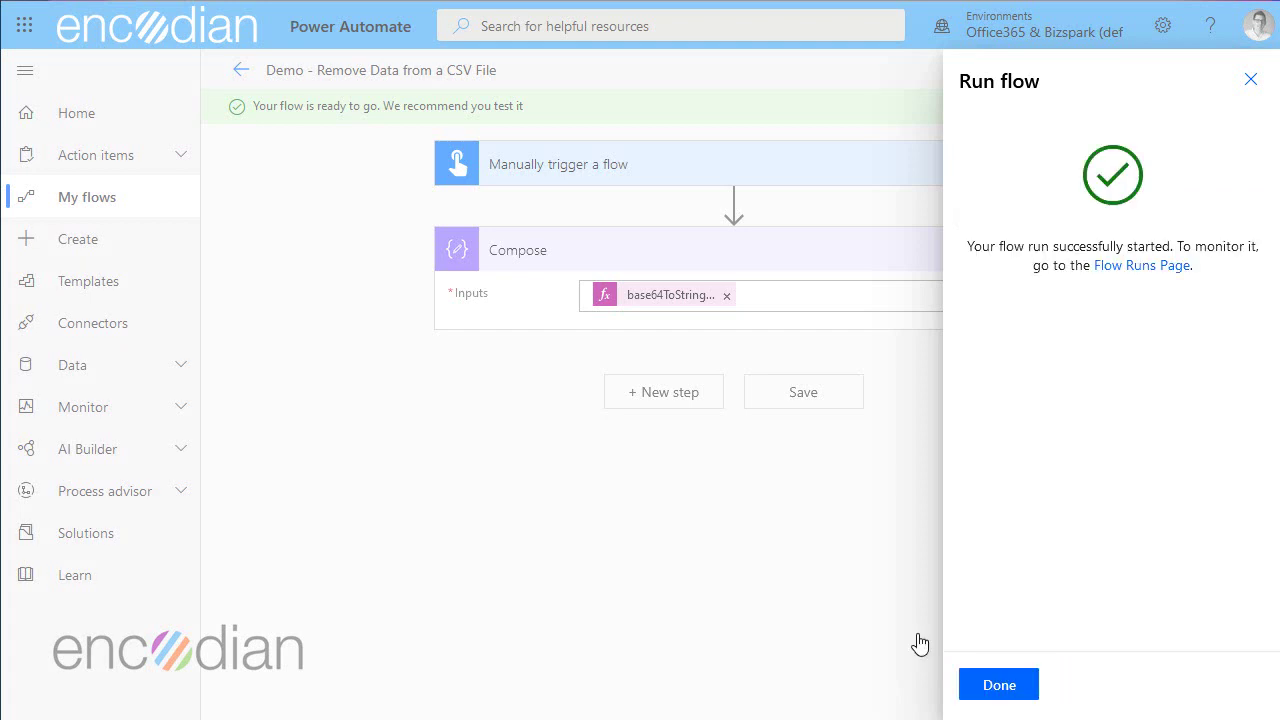
{"action": "left_click", "coordinate": [1000, 685]}
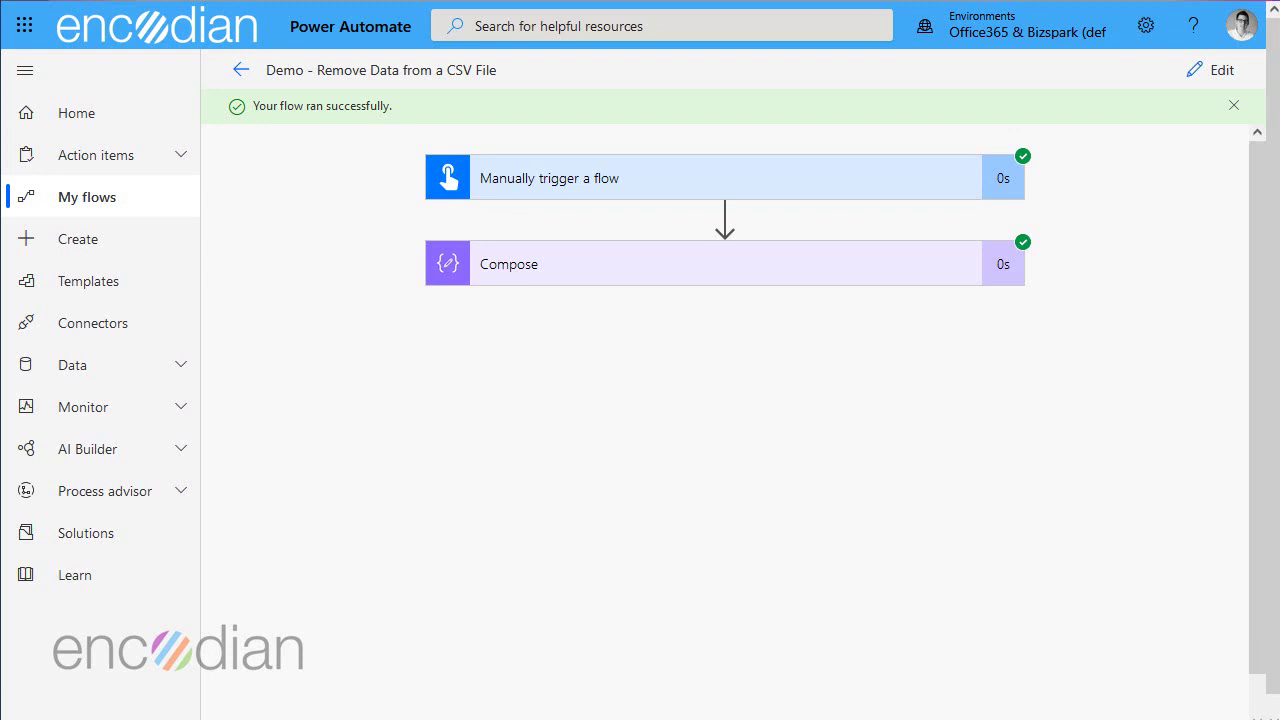
Inspect the trigger's contentBytes and the Compose step's decoded CSV text.
{"action": "left_click", "coordinate": [521, 192]}
{"action": "scroll", "coordinate": [864, 416], "scroll_direction": "down", "scroll_amount": 3}
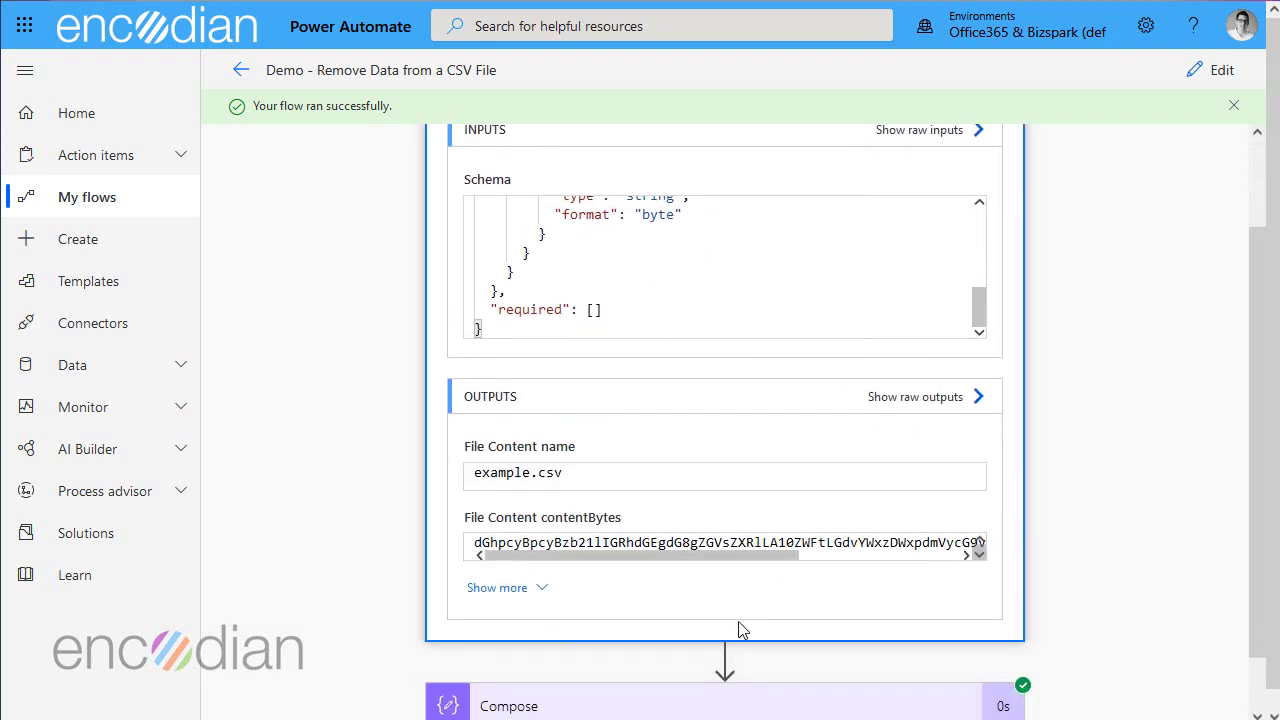
{"action": "left_click_drag", "start_coordinate": [476, 537], "coordinate": [985, 537]}
{"action": "left_click_drag", "start_coordinate": [892, 548], "coordinate": [724, 517]}
{"action": "left_click", "coordinate": [894, 469]}
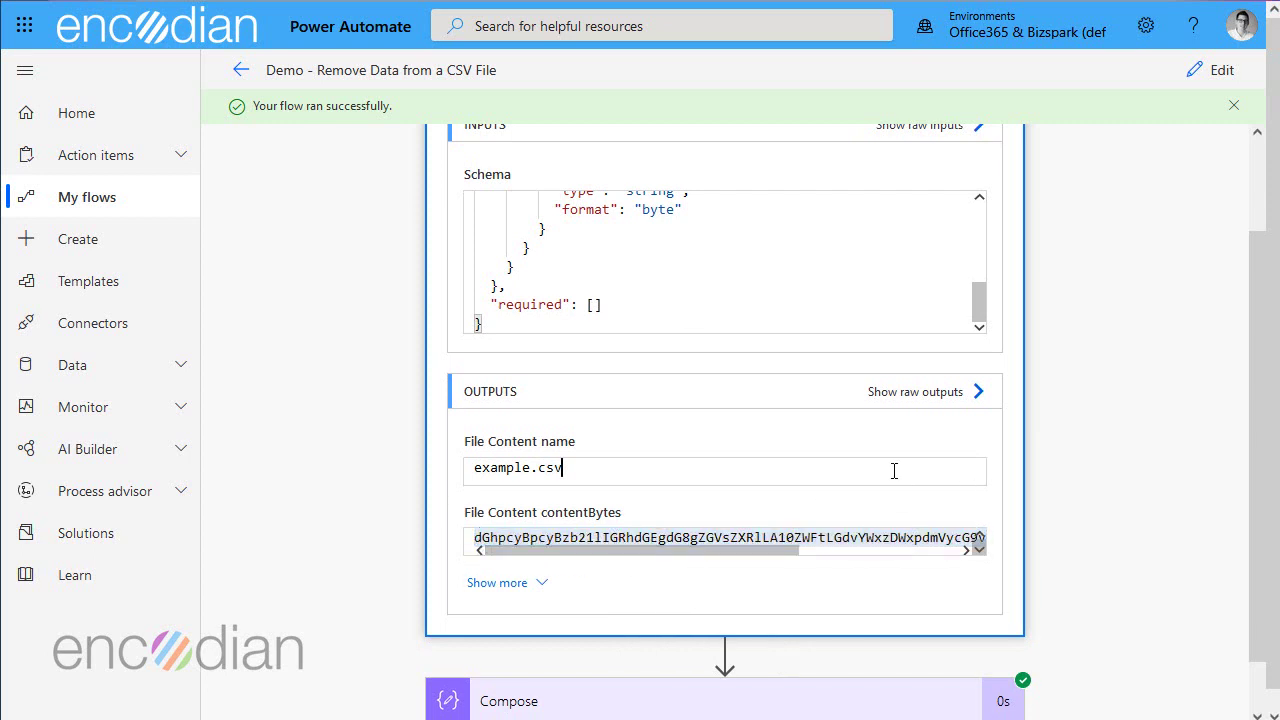
{"action": "scroll", "coordinate": [755, 488], "scroll_direction": "down", "scroll_amount": 1}
{"action": "left_click", "coordinate": [666, 641]}
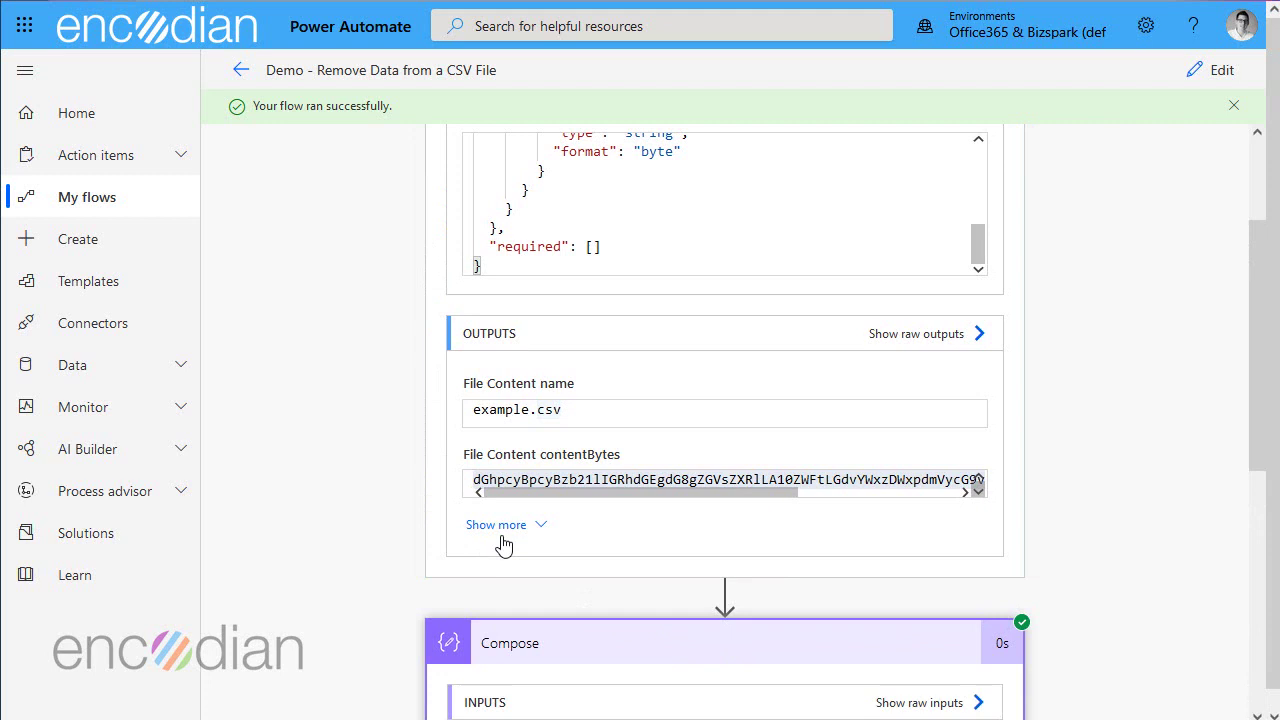
{"action": "scroll", "coordinate": [530, 540], "scroll_direction": "down", "scroll_amount": 5}
{"action": "left_click_drag", "start_coordinate": [554, 531], "coordinate": [445, 438]}
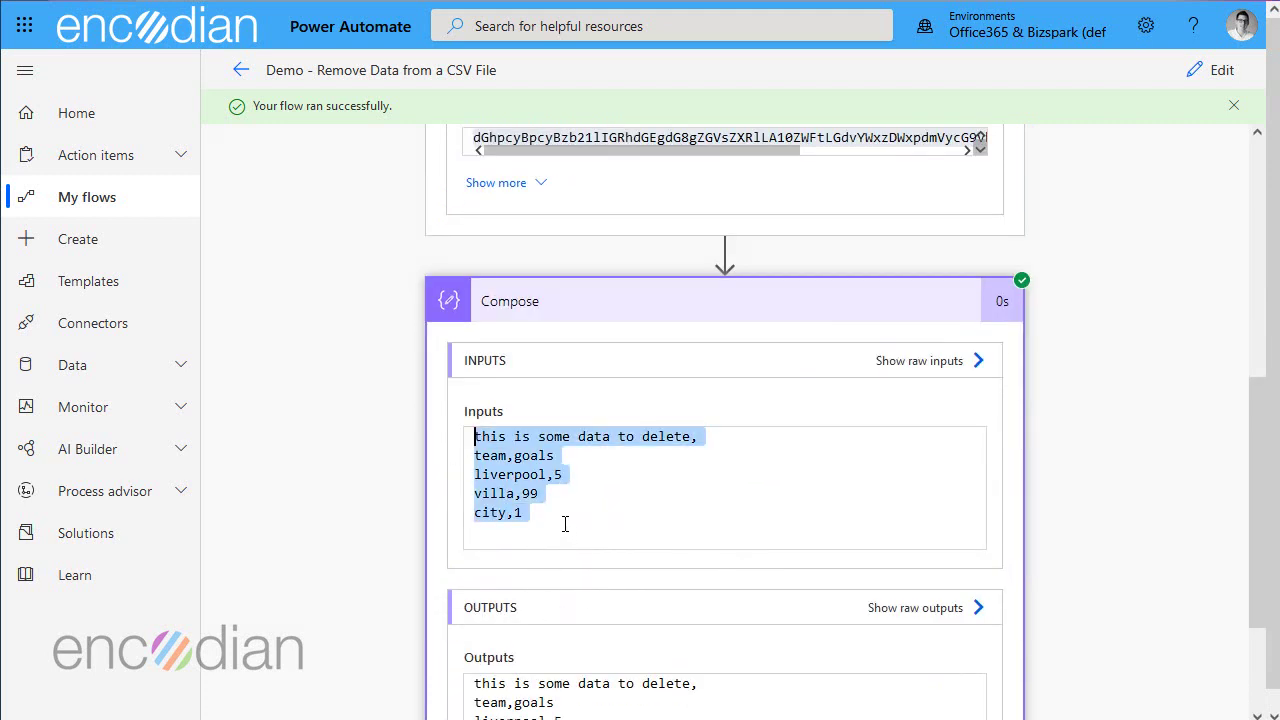
{"action": "left_click_drag", "start_coordinate": [564, 524], "coordinate": [470, 434]}
Add a second Compose action and rename it 'Compose - Replace'.
{"action": "left_click", "coordinate": [1256, 157]}
{"action": "left_click", "coordinate": [1218, 72]}
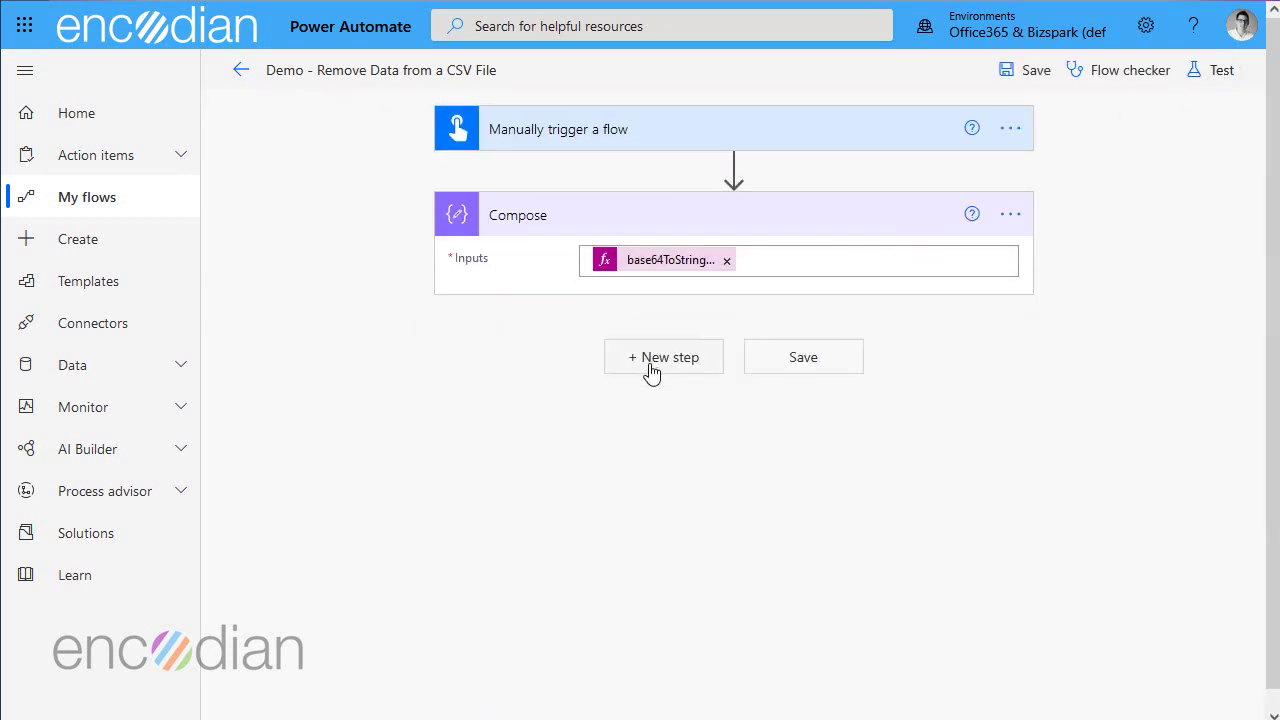
{"action": "left_click", "coordinate": [651, 366]}
{"action": "type", "text": "Compose"}
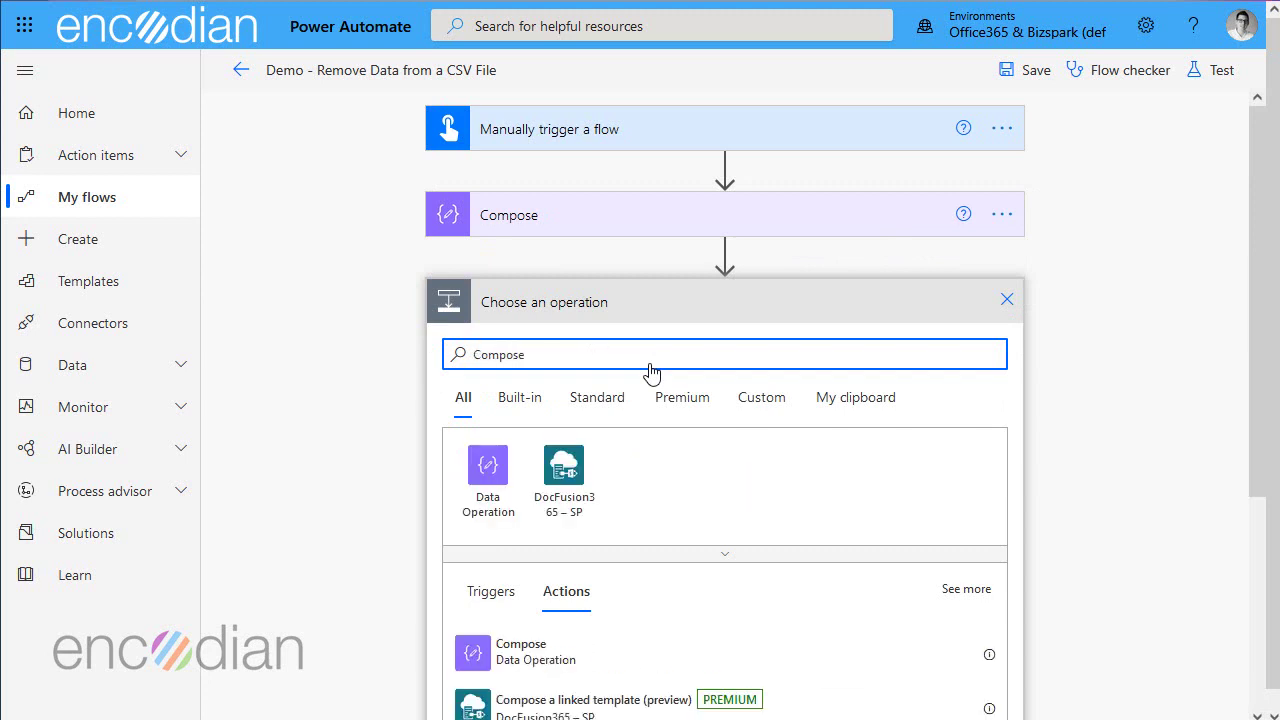
{"action": "left_click", "coordinate": [551, 653]}
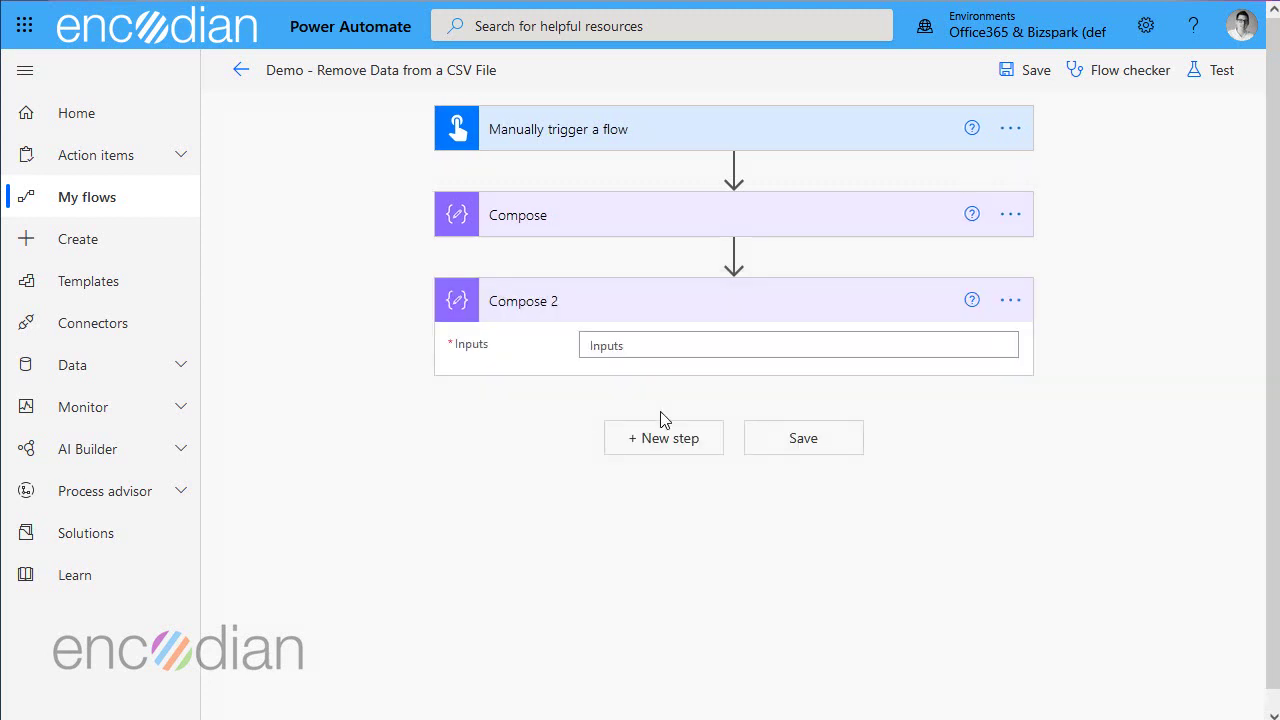
{"action": "left_click", "coordinate": [1010, 301]}
{"action": "left_click", "coordinate": [1062, 331]}
{"action": "left_click", "coordinate": [574, 305]}
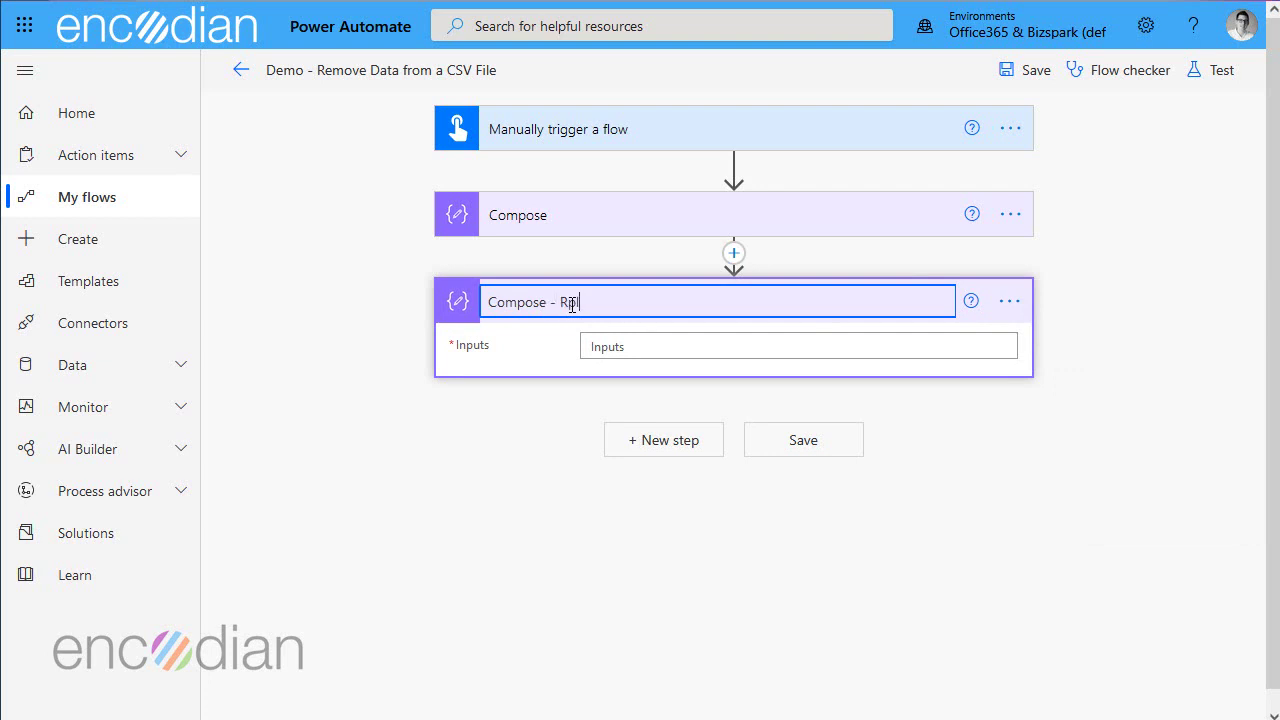
{"action": "type", "text": "- Replac"}
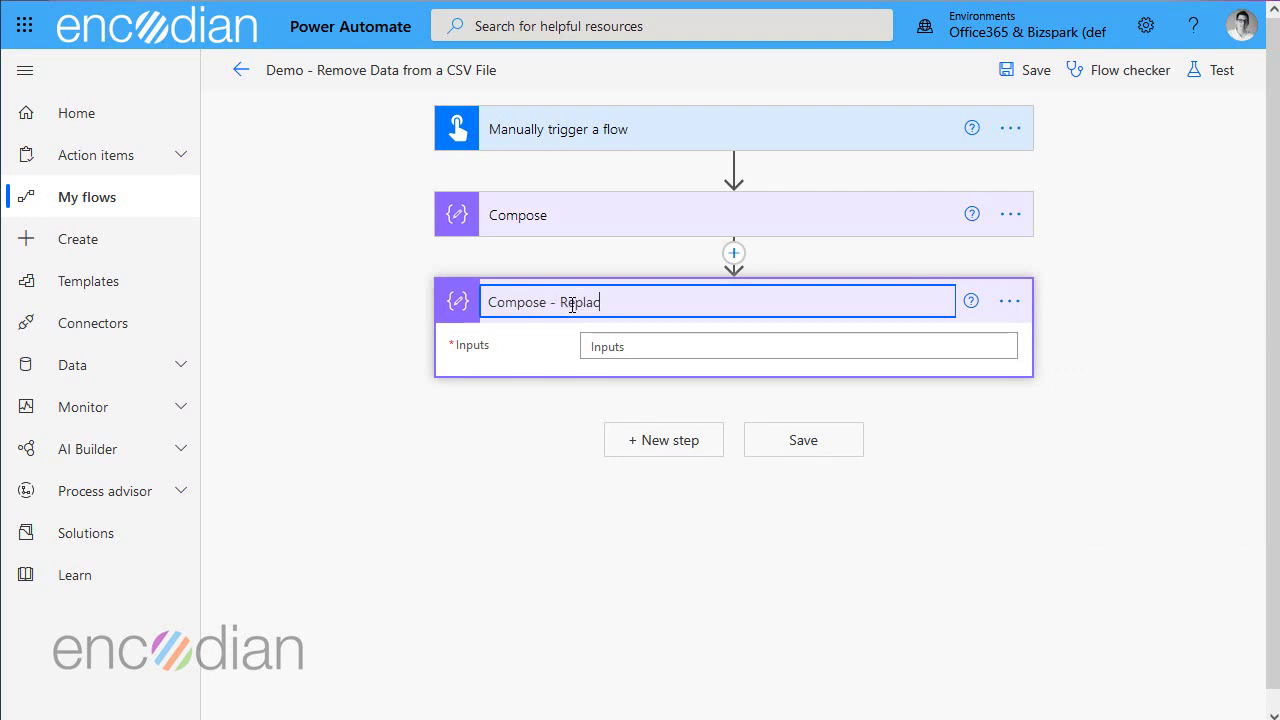
{"action": "type", "text": "e"}
Start a replace() expression in its Inputs, using the Compose output as the text.
{"action": "left_click", "coordinate": [640, 346]}
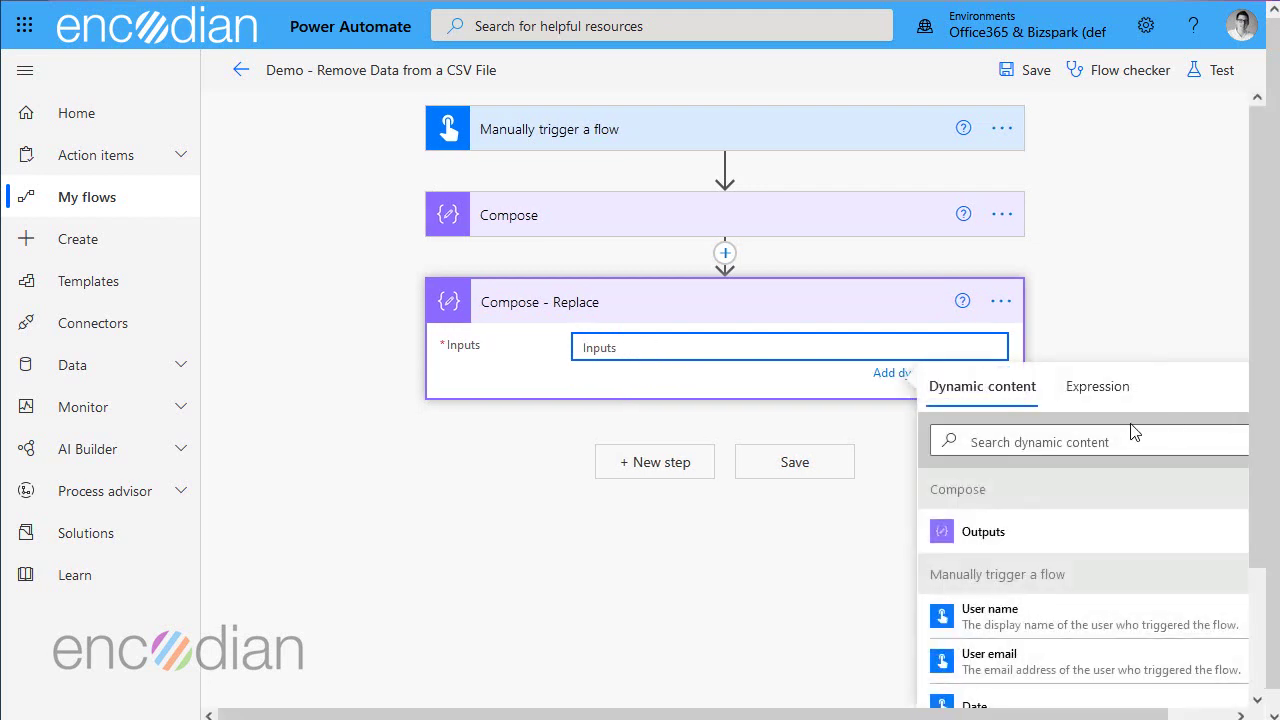
{"action": "left_click", "coordinate": [1097, 384]}
{"action": "type", "text": "re"}
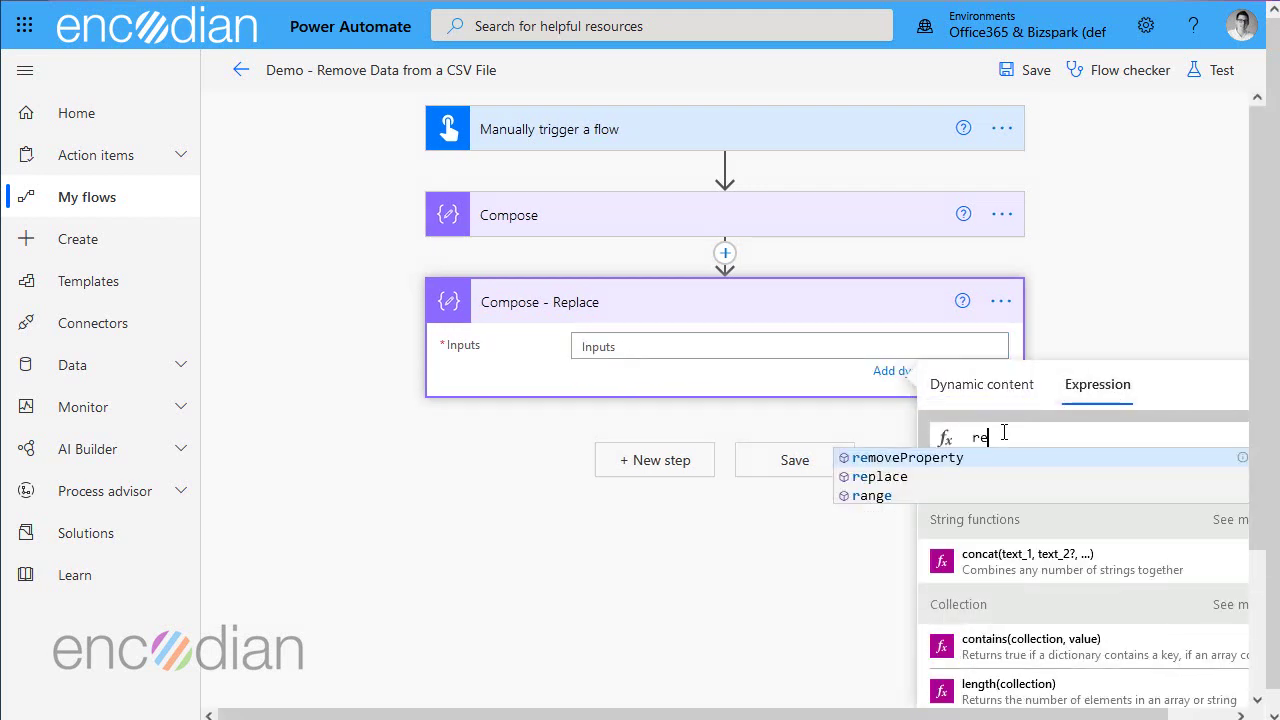
{"action": "type", "text": "place()"}
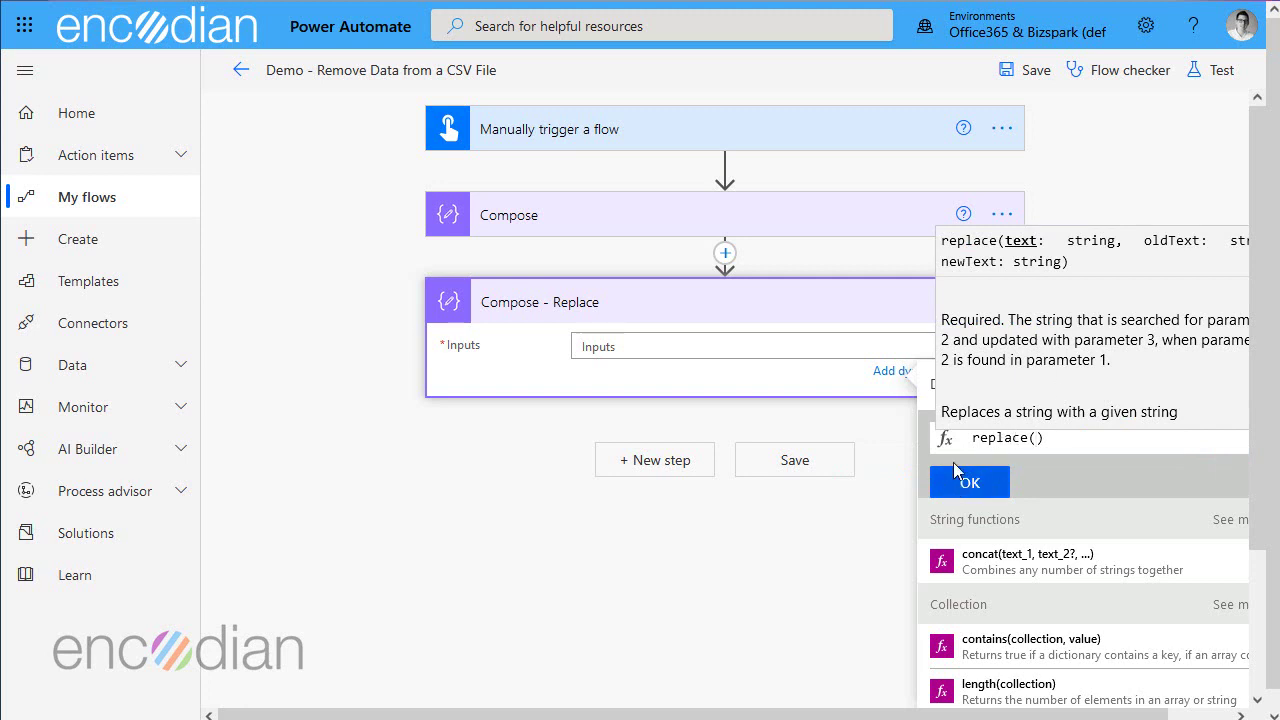
{"action": "left_click", "coordinate": [932, 389]}
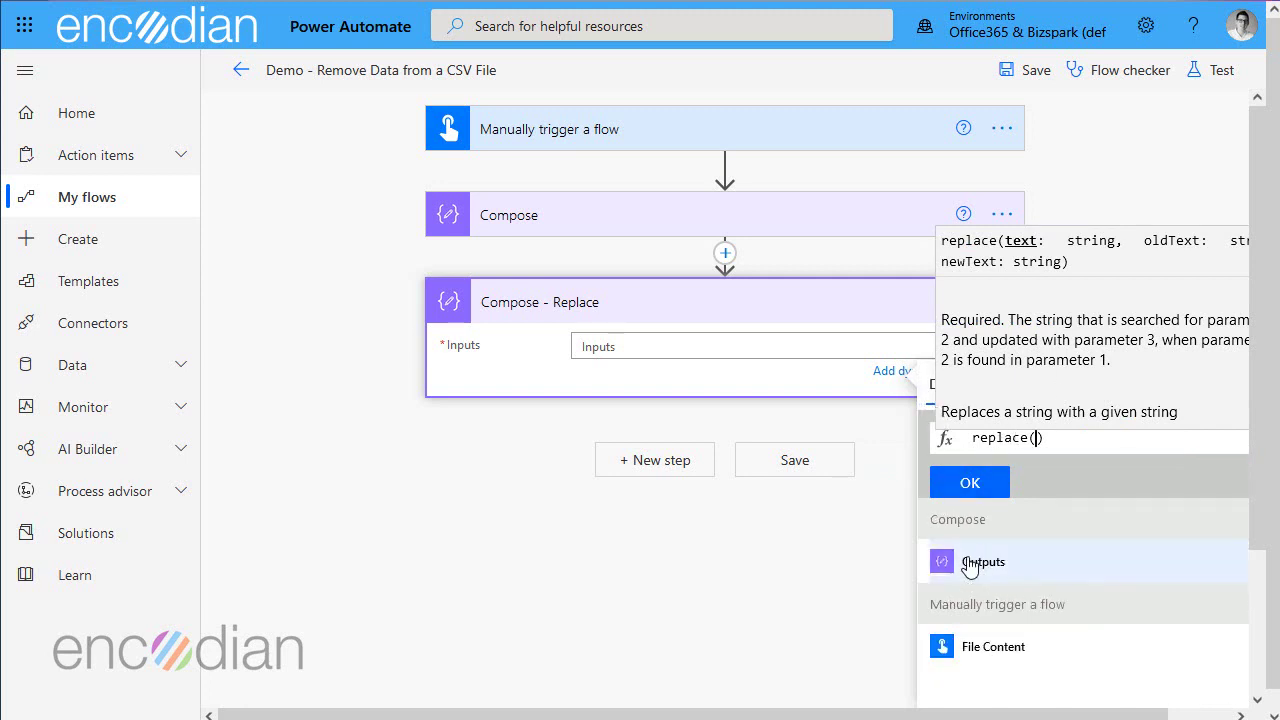
{"action": "left_click", "coordinate": [969, 564]}
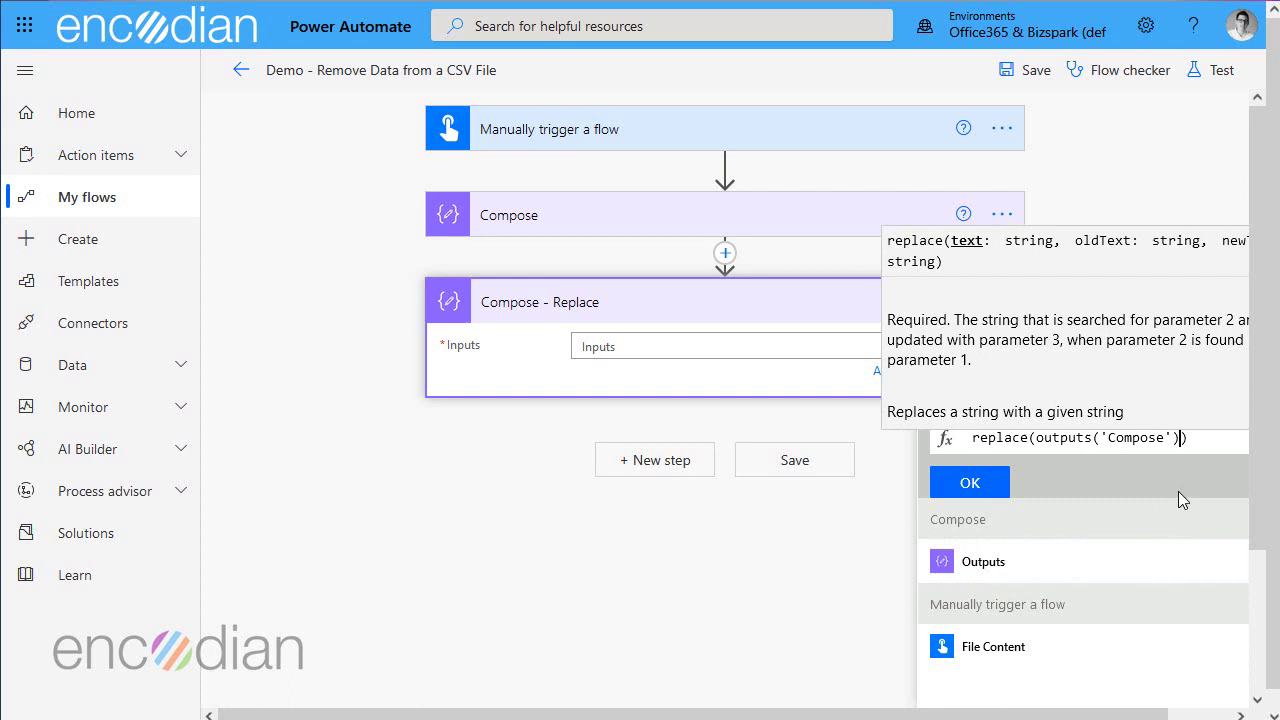
{"action": "type", "text": ","}
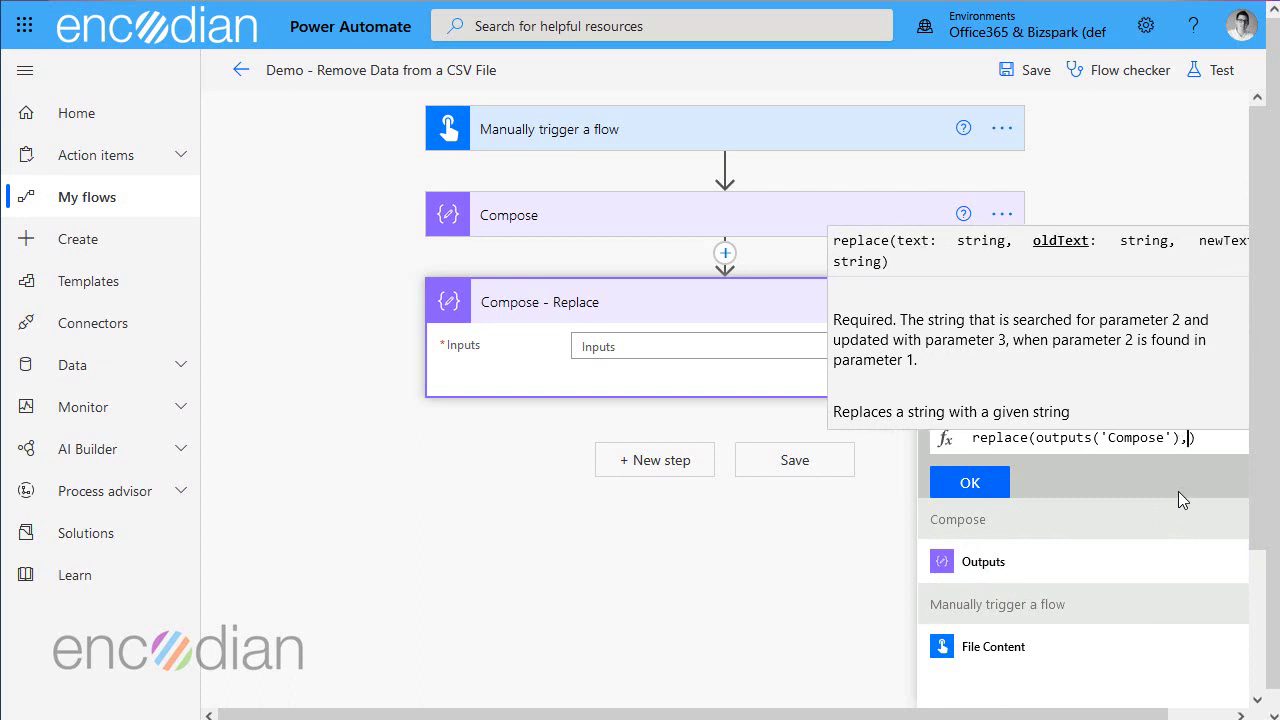
{"action": "type", "text": "'"}
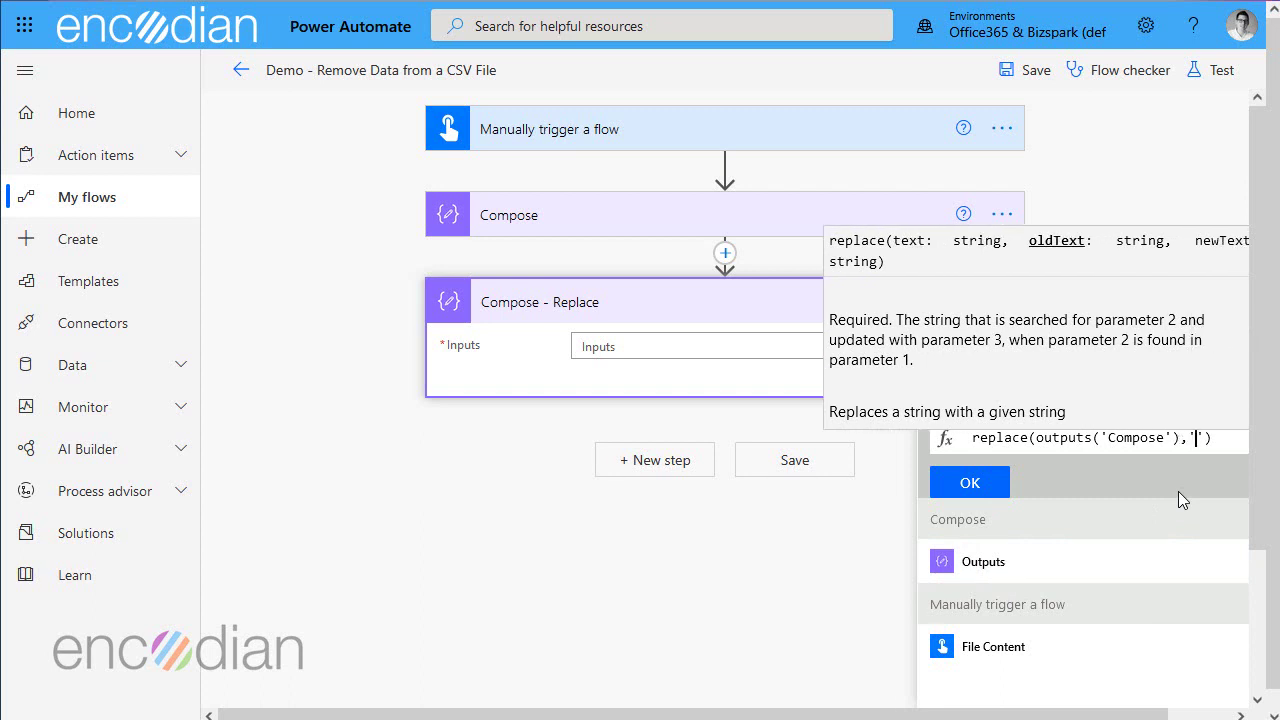
Complete the expression with 'this is some data to delete,' replaced by an empty string.
{"action": "left_click", "coordinate": [1194, 437]}
{"action": "type", "text": "this is some data to delete"}
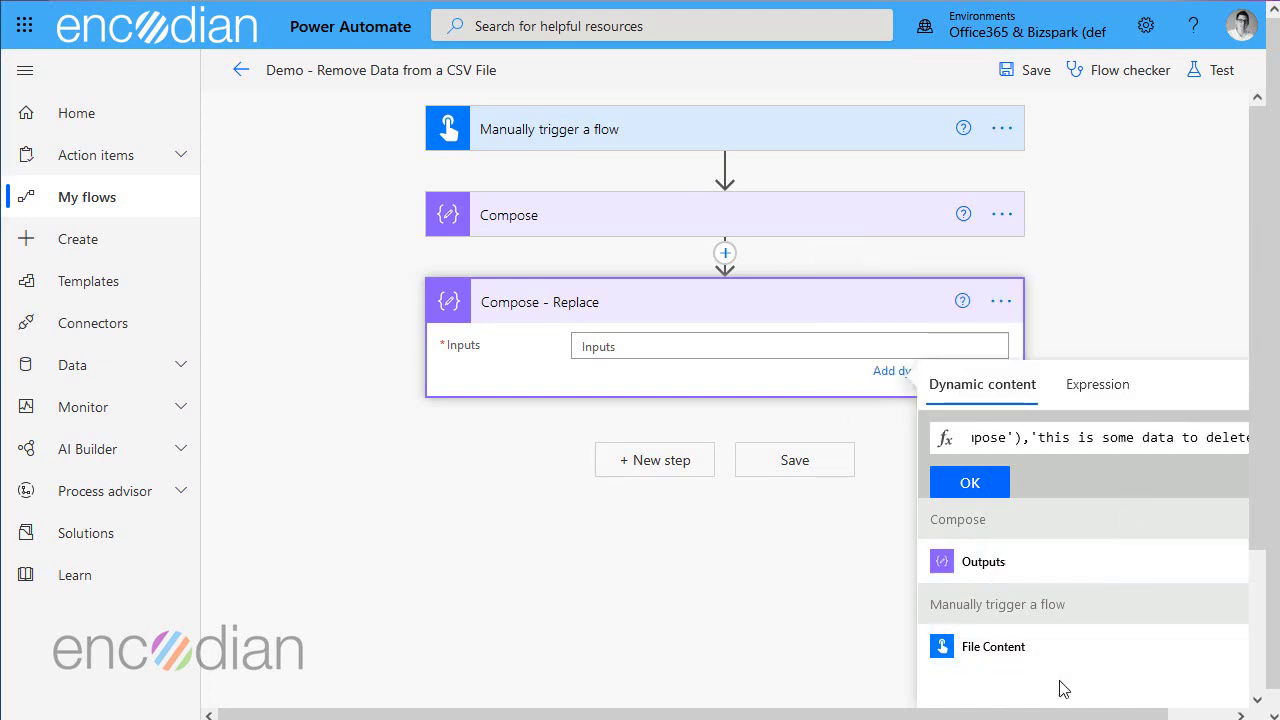
{"action": "left_click_drag", "start_coordinate": [1096, 714], "coordinate": [1160, 700]}
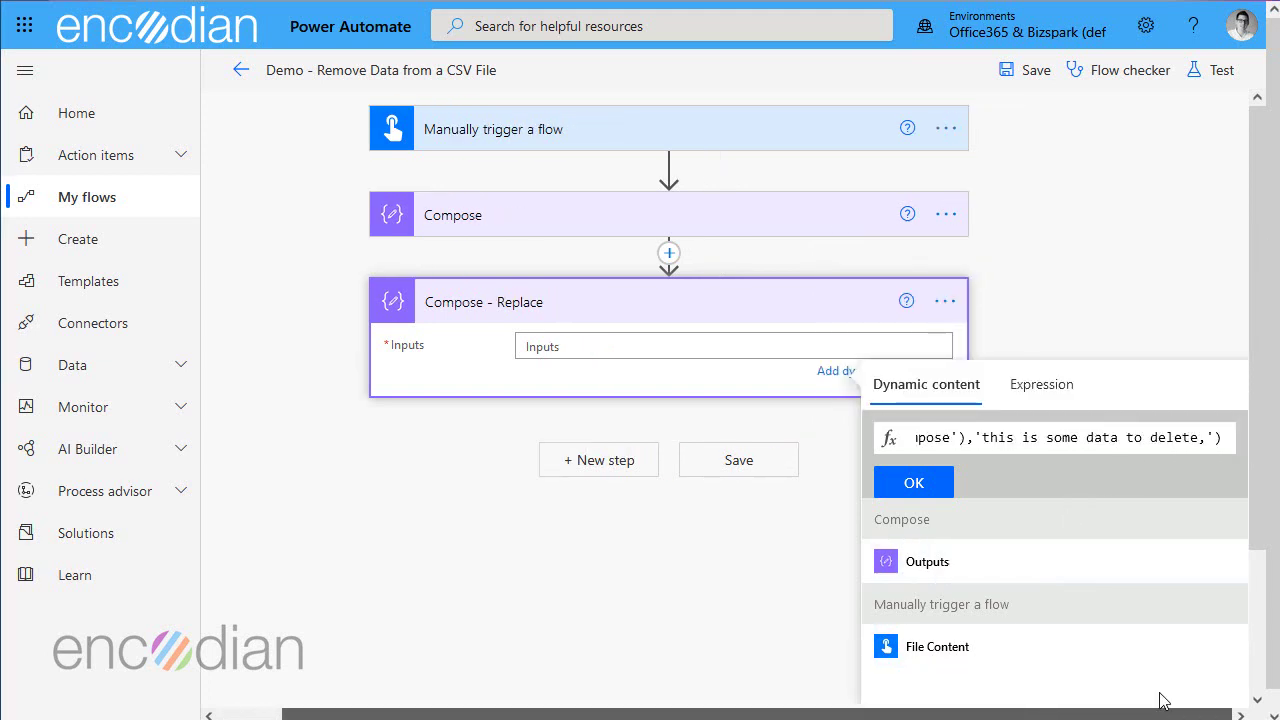
{"action": "left_click", "coordinate": [1213, 435]}
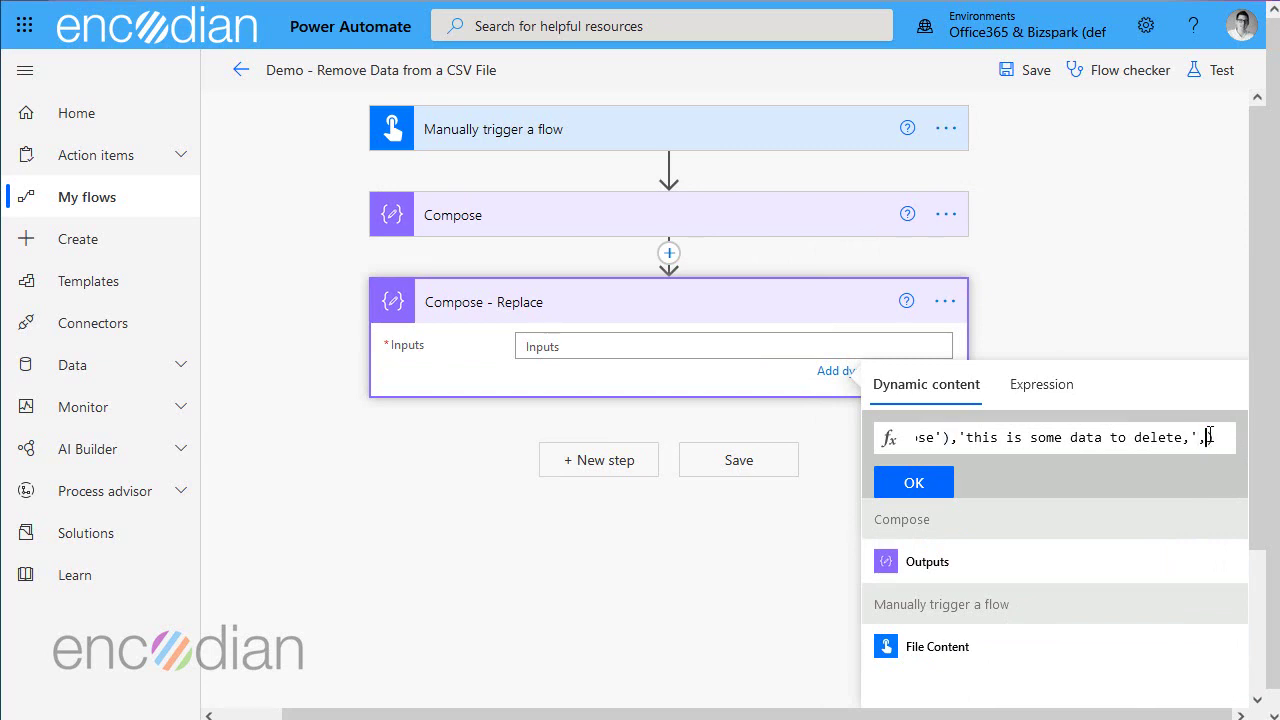
{"action": "type", "text": "'"}
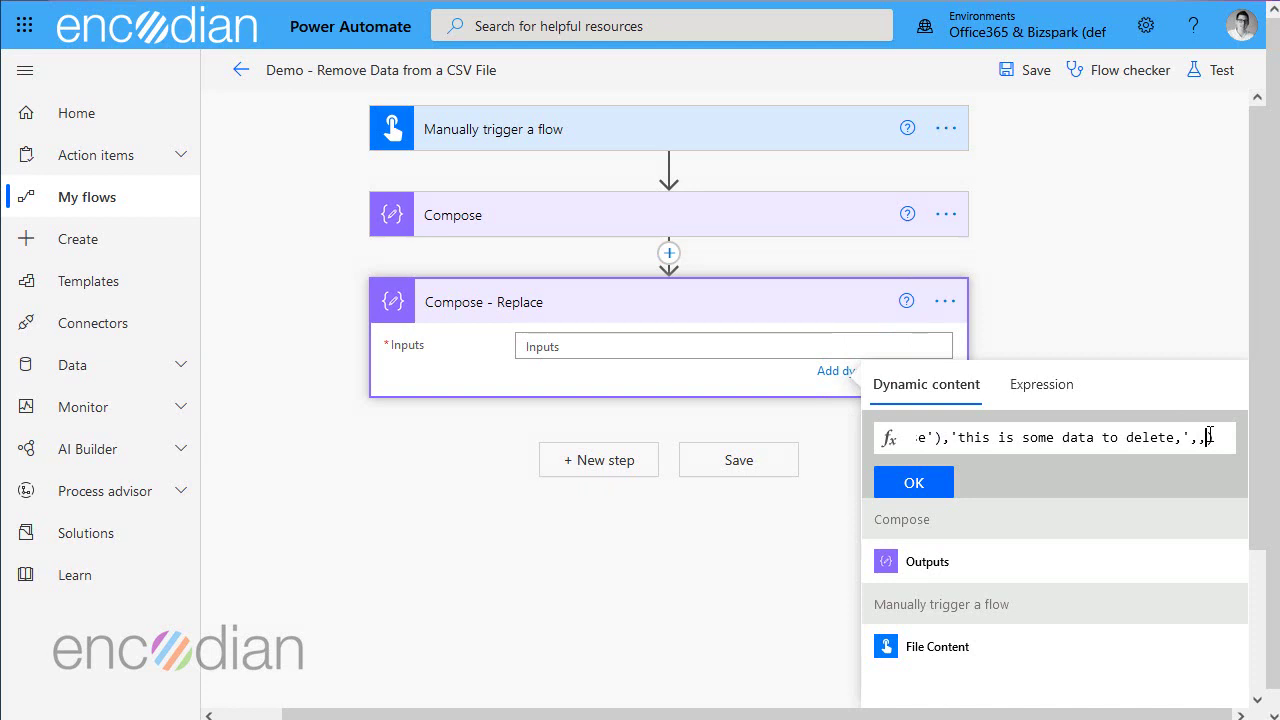
{"action": "key", "text": "BackSpace"}
{"action": "type", "text": "''"}
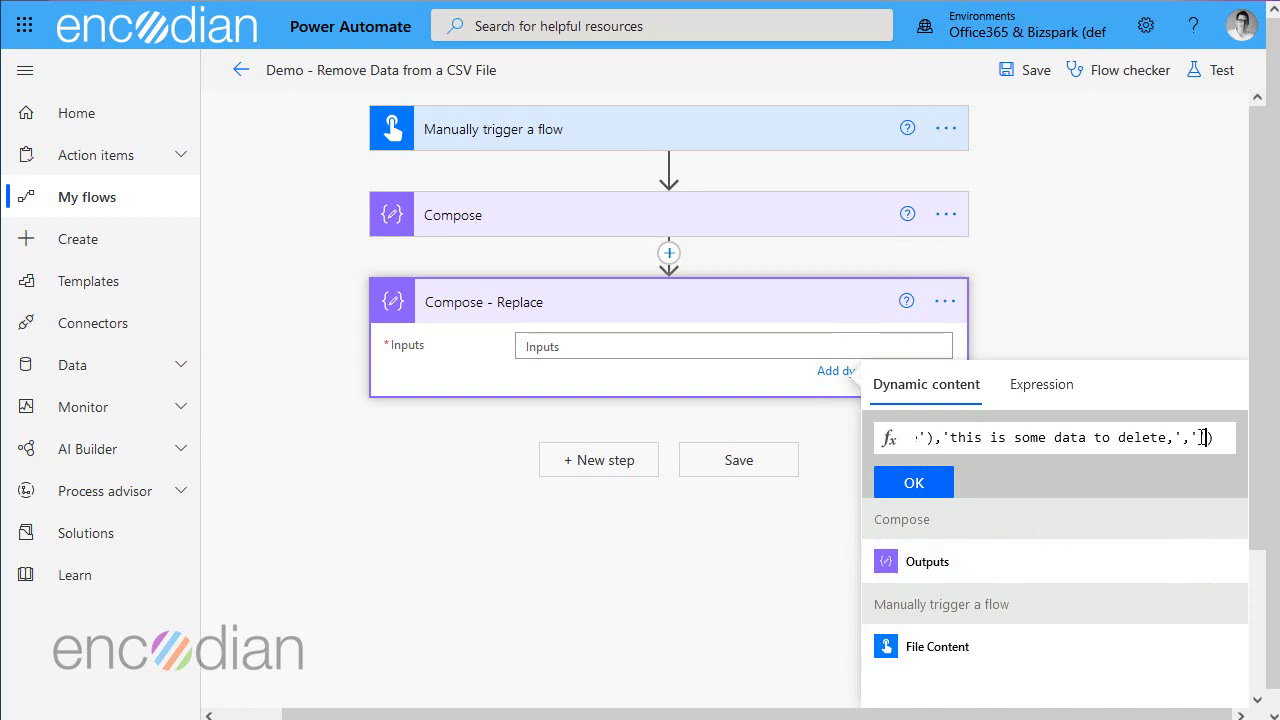
{"action": "left_click", "coordinate": [1200, 437]}
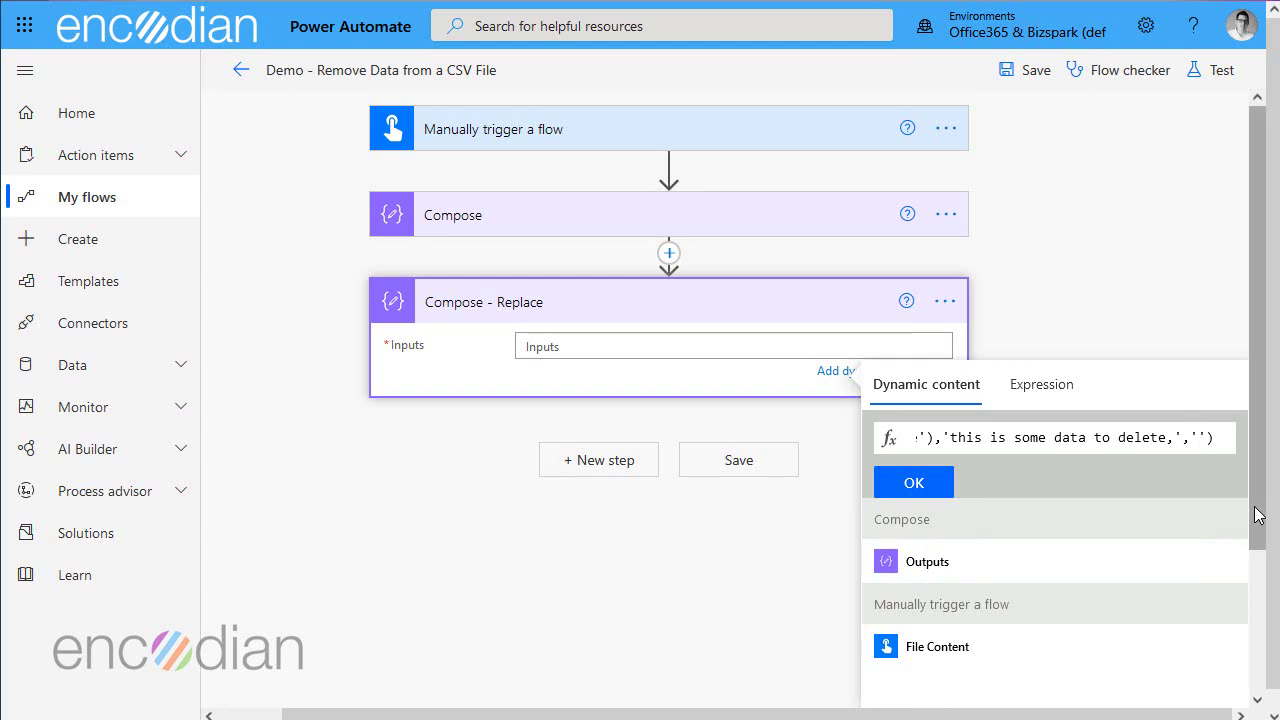
{"action": "type", "text": "data"}
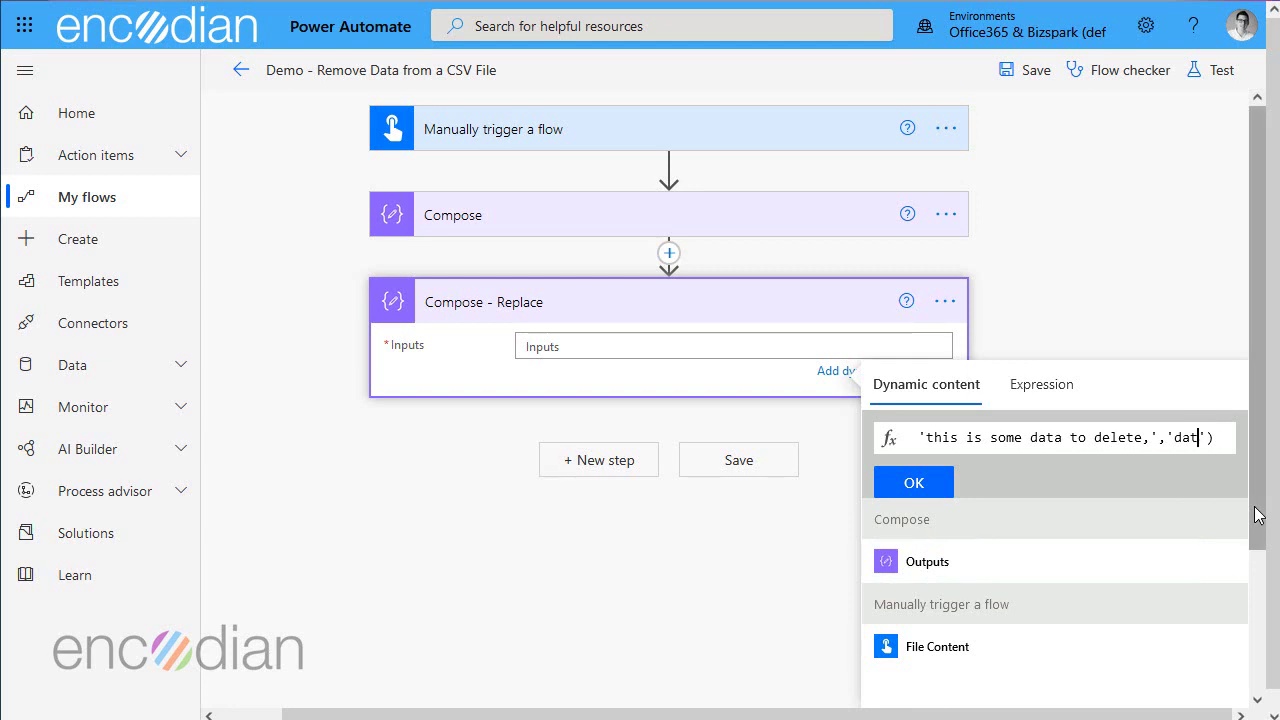
{"action": "key", "text": "BackSpace"}
{"action": "key", "text": "BackSpace"}
{"action": "key", "text": "BackSpace"}
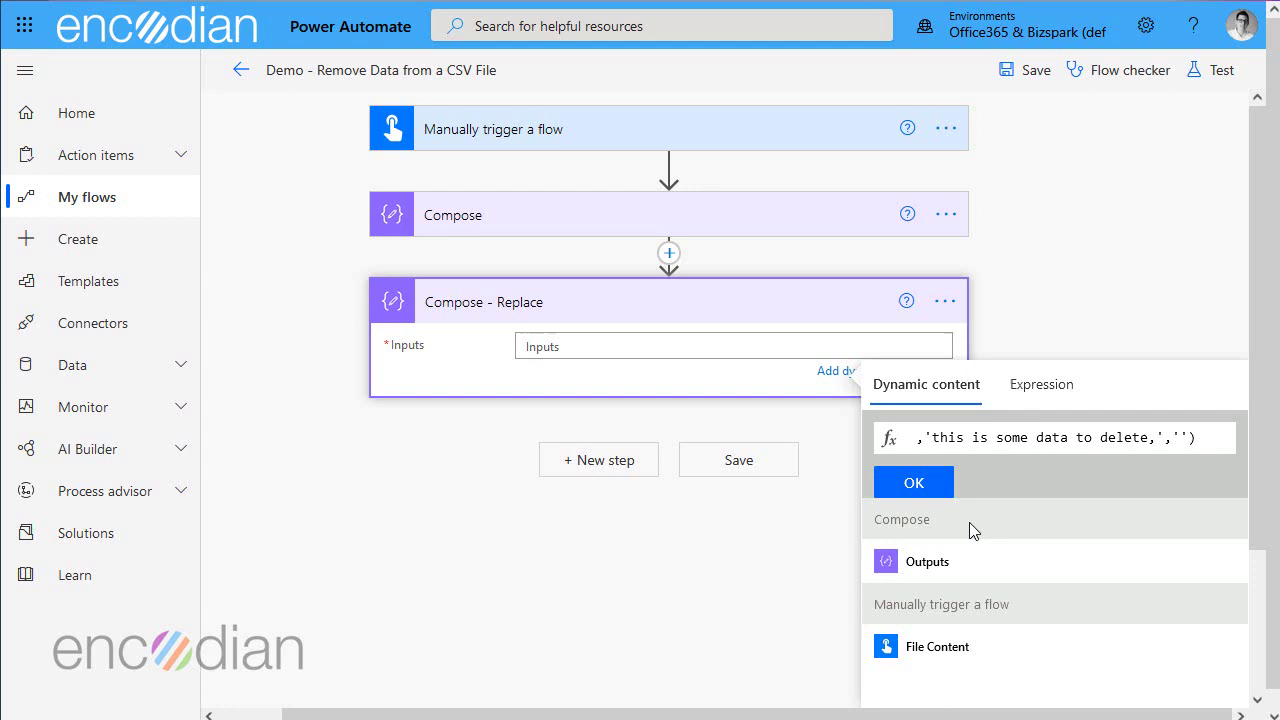
{"action": "left_click", "coordinate": [922, 495]}
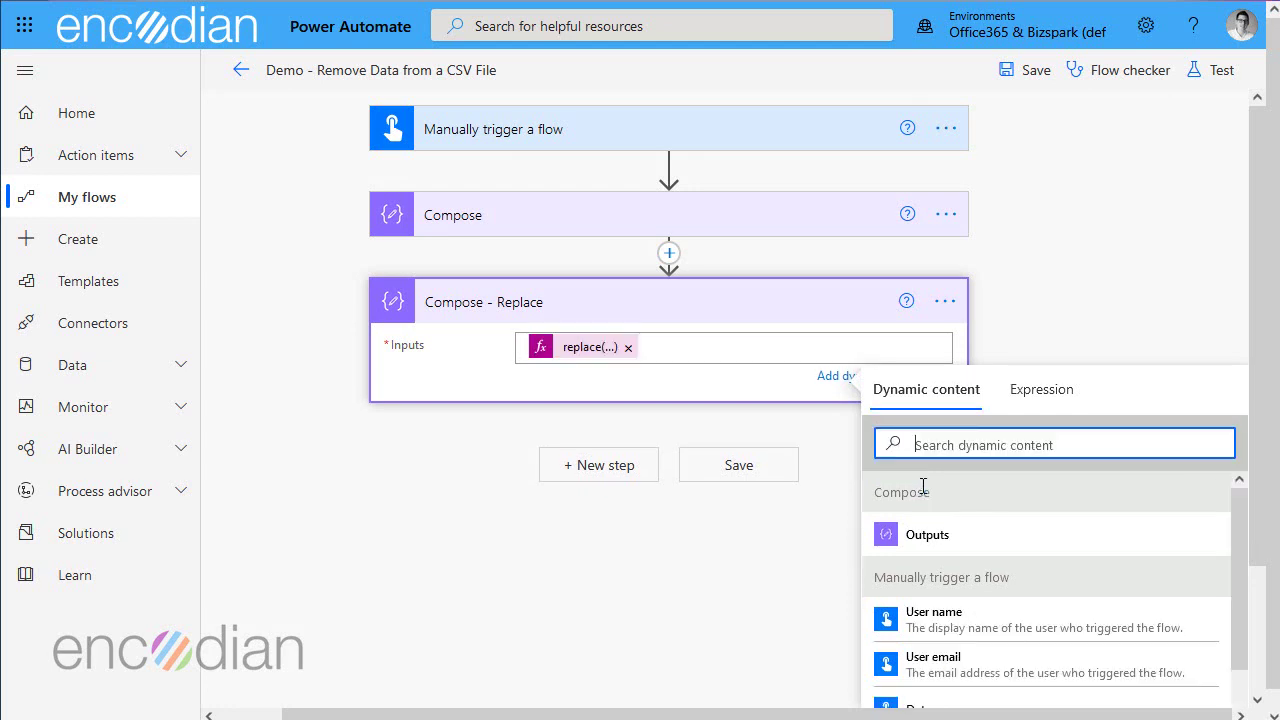
Save and retest the flow using the earlier successful trigger run.
{"action": "left_click", "coordinate": [1208, 72]}
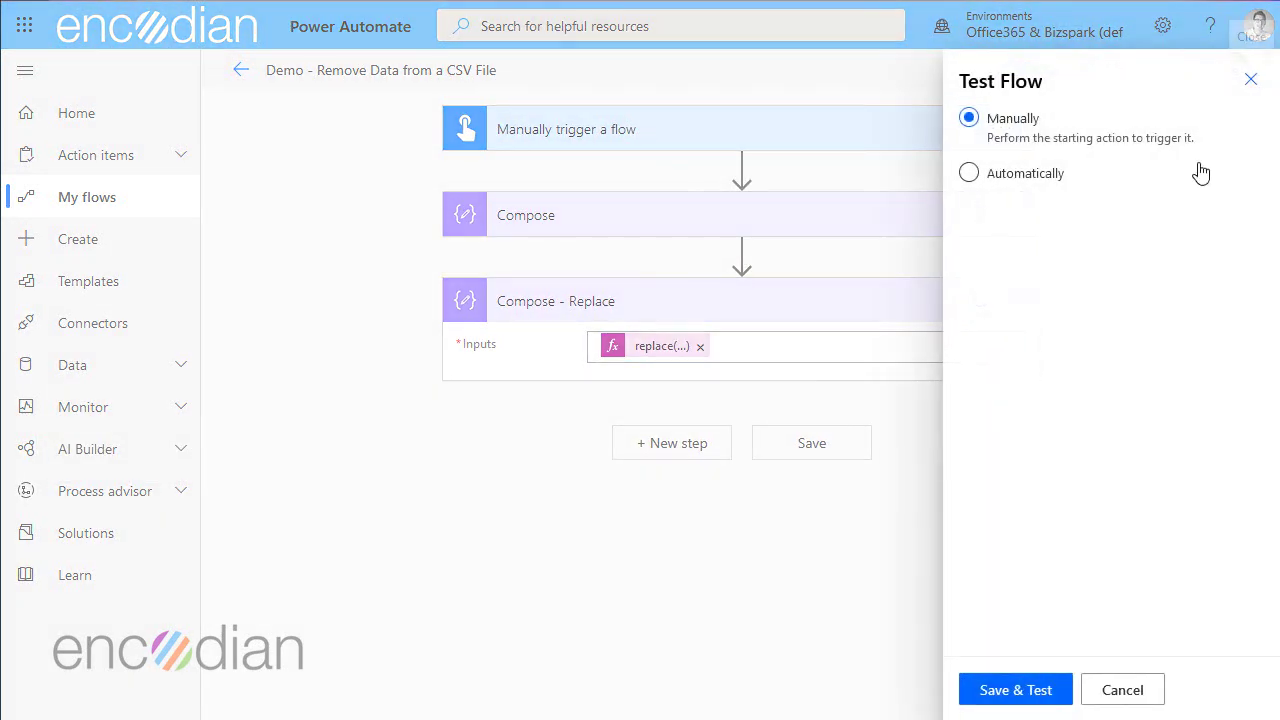
{"action": "left_click", "coordinate": [1009, 178]}
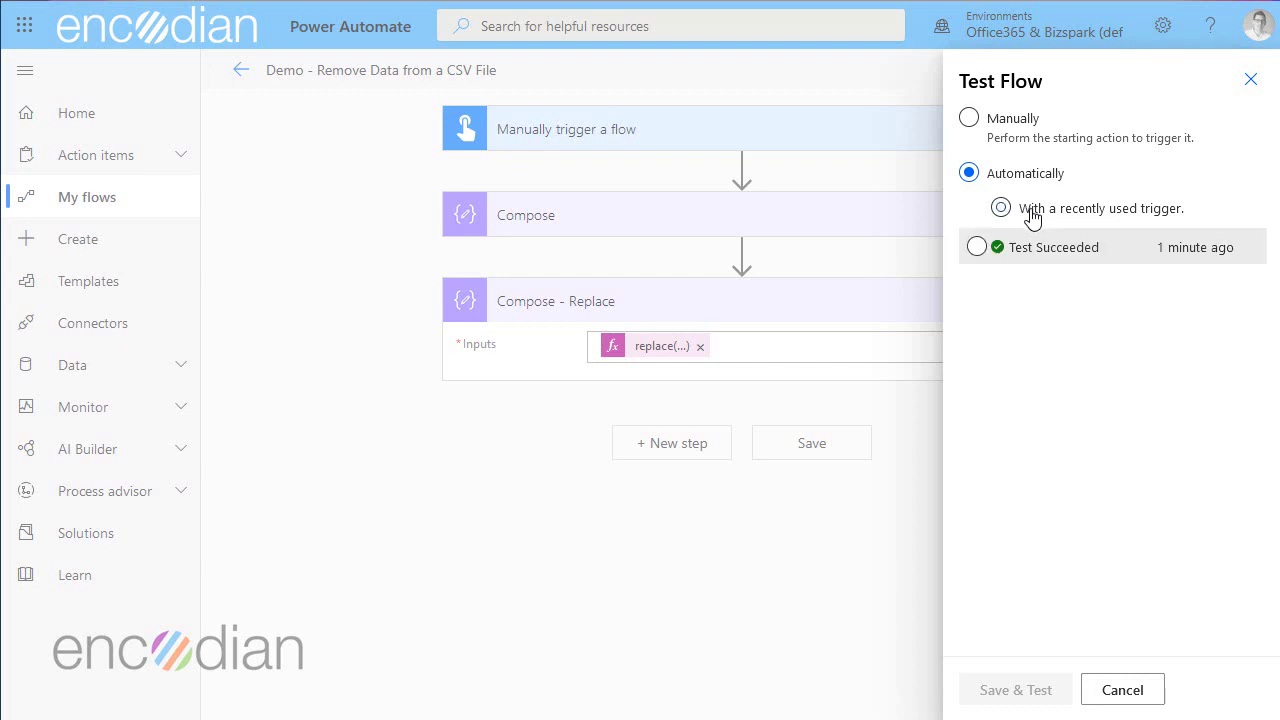
{"action": "left_click", "coordinate": [1022, 250]}
{"action": "left_click", "coordinate": [1010, 690]}
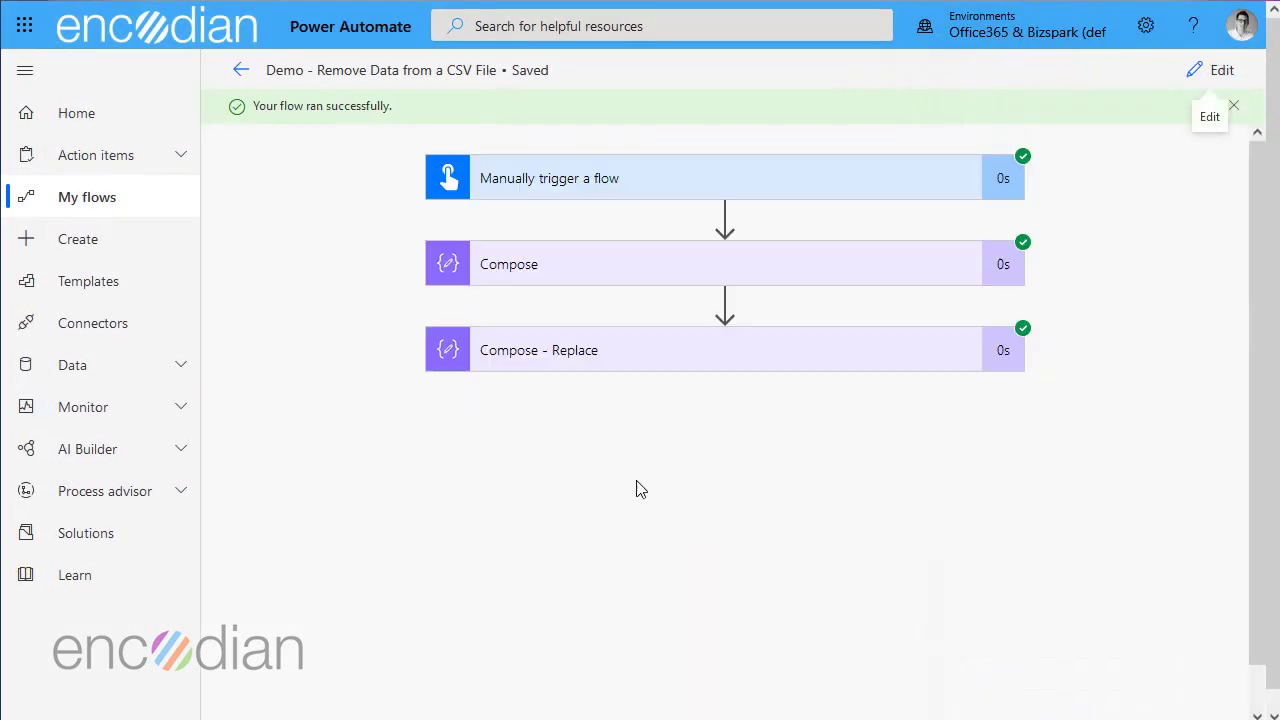
Check the Compose and Compose - Replace results, then return to edit mode.
{"action": "left_click", "coordinate": [627, 272]}
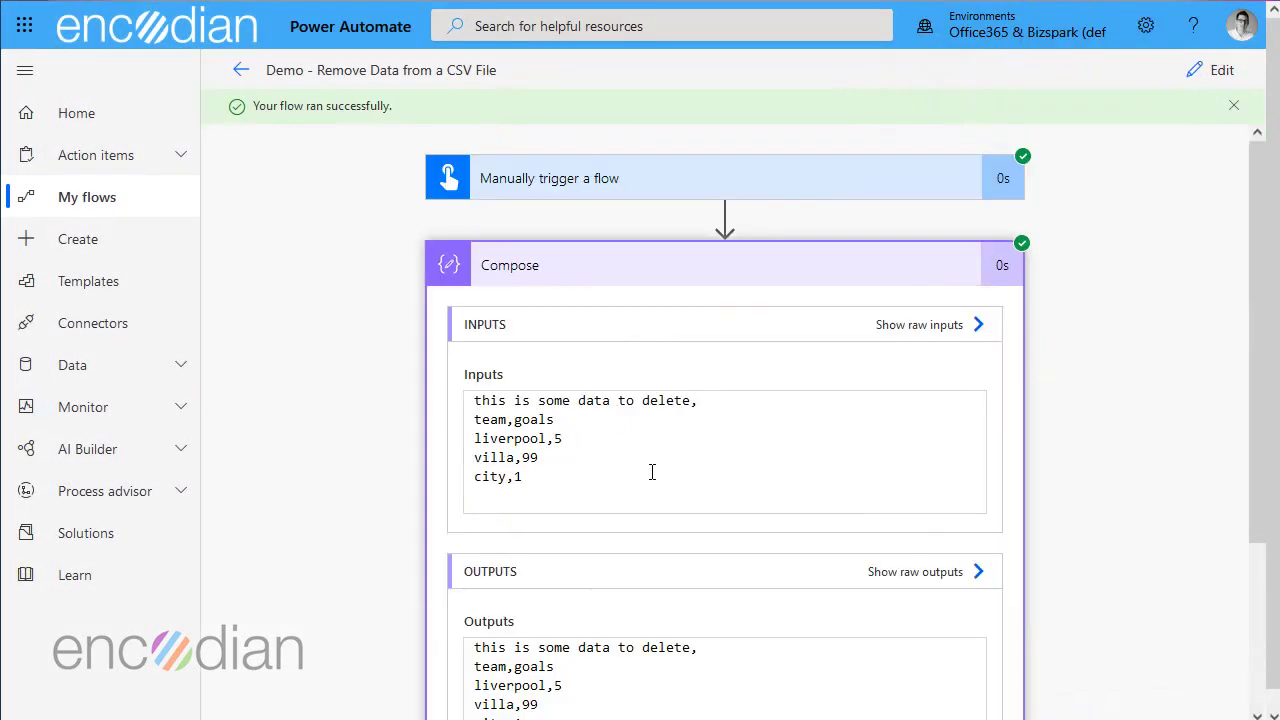
{"action": "left_click", "coordinate": [648, 276]}
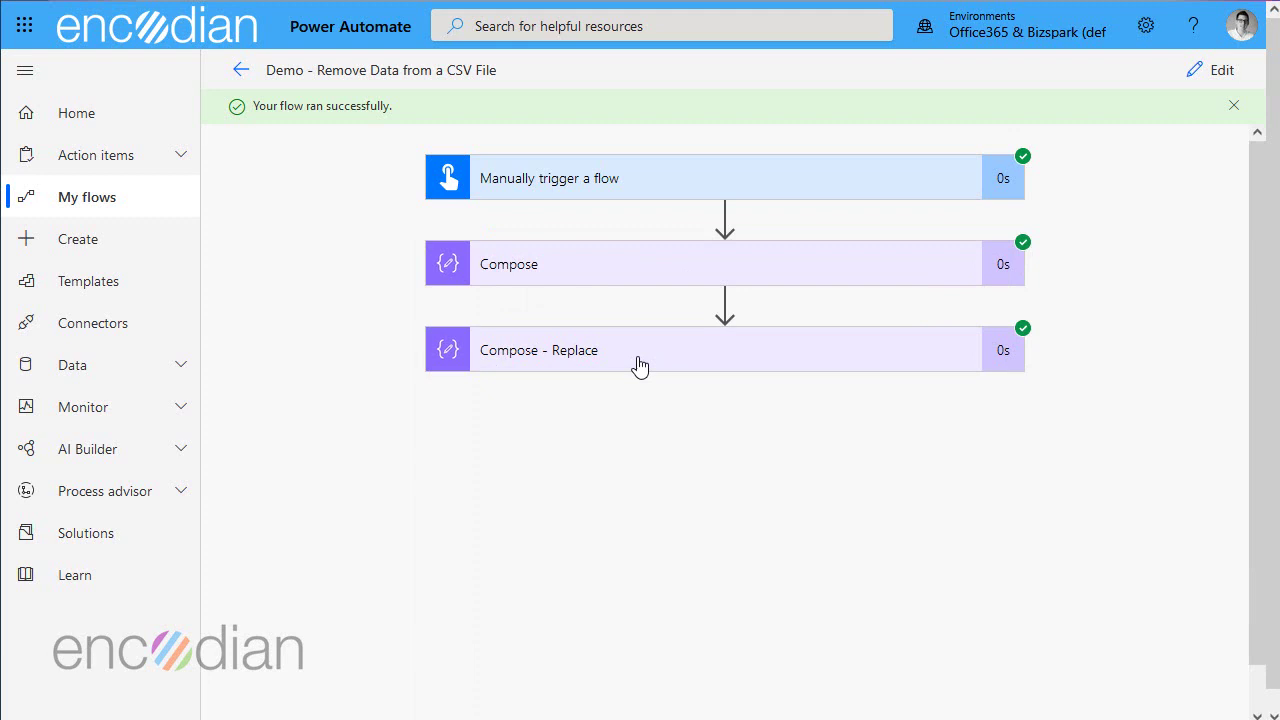
{"action": "left_click", "coordinate": [637, 362]}
{"action": "scroll", "coordinate": [572, 565], "scroll_direction": "down", "scroll_amount": 2}
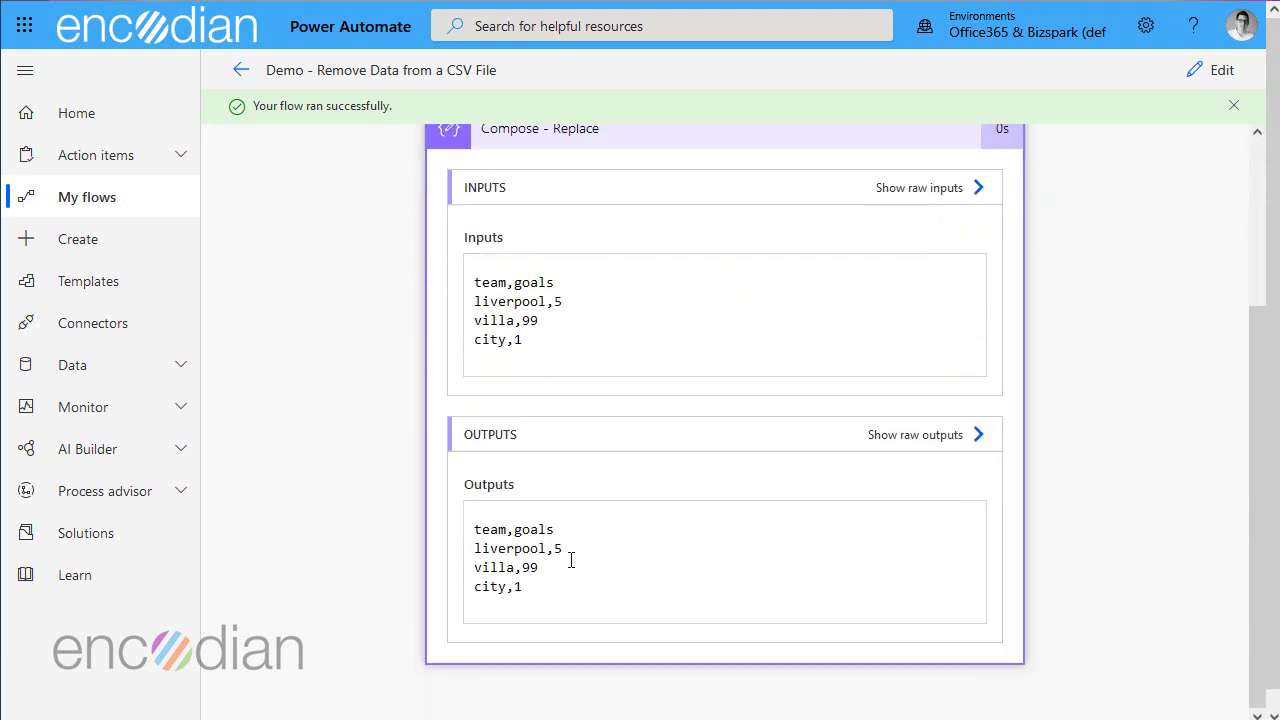
{"action": "scroll", "coordinate": [571, 558], "scroll_direction": "up", "scroll_amount": 2}
{"action": "left_click", "coordinate": [595, 344]}
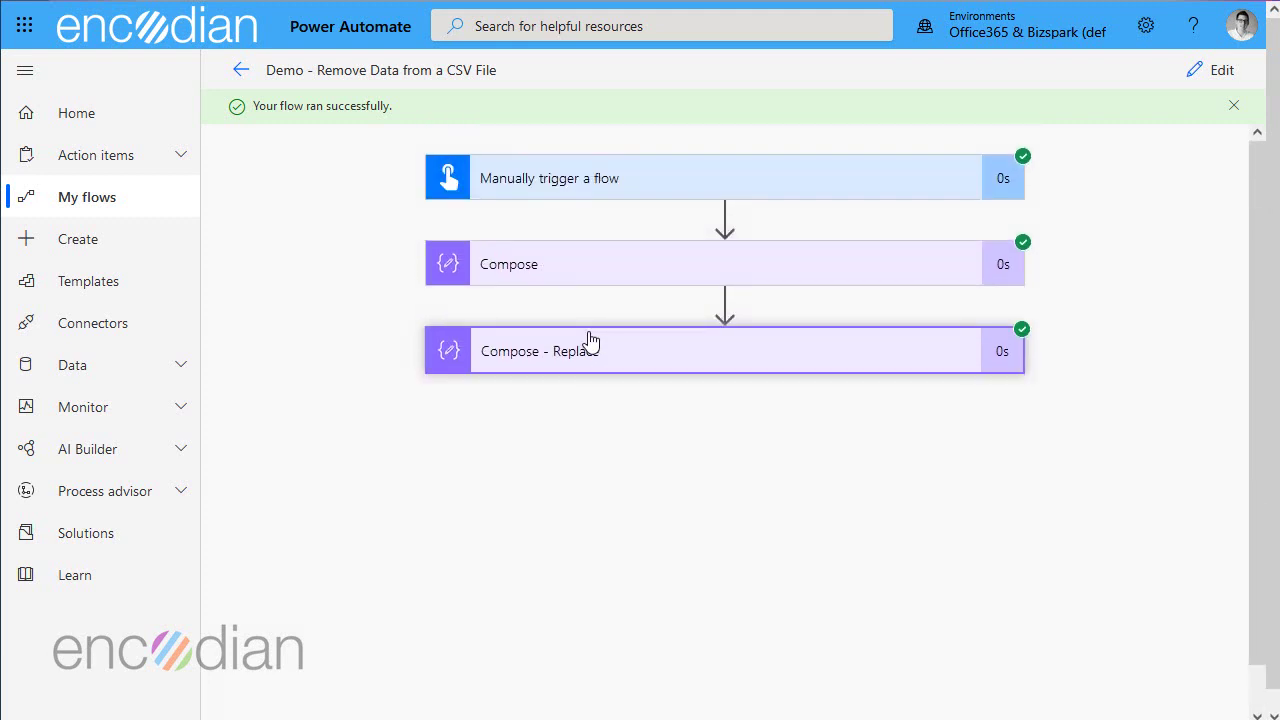
{"action": "left_click", "coordinate": [1192, 74]}
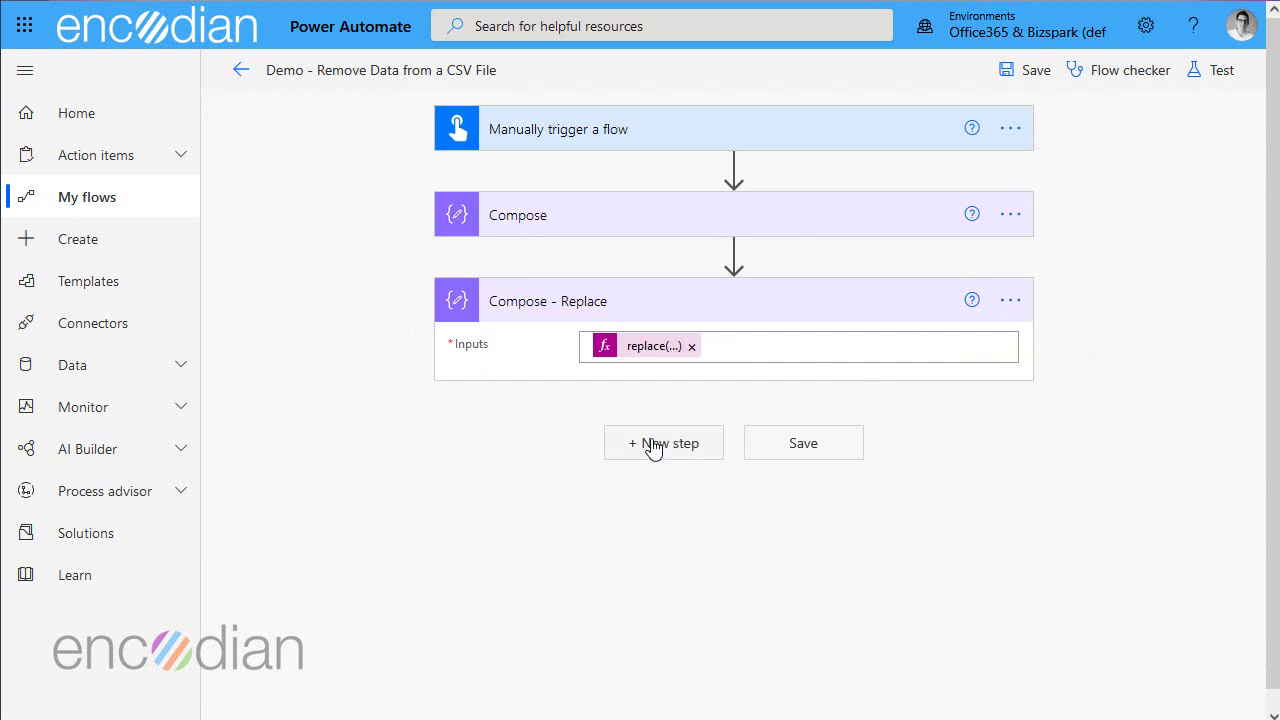
Add the Encodian Parse CSV action after Compose - Replace and select its File Content field.
{"action": "left_click", "coordinate": [654, 446]}
{"action": "type", "text": "parse csv"}
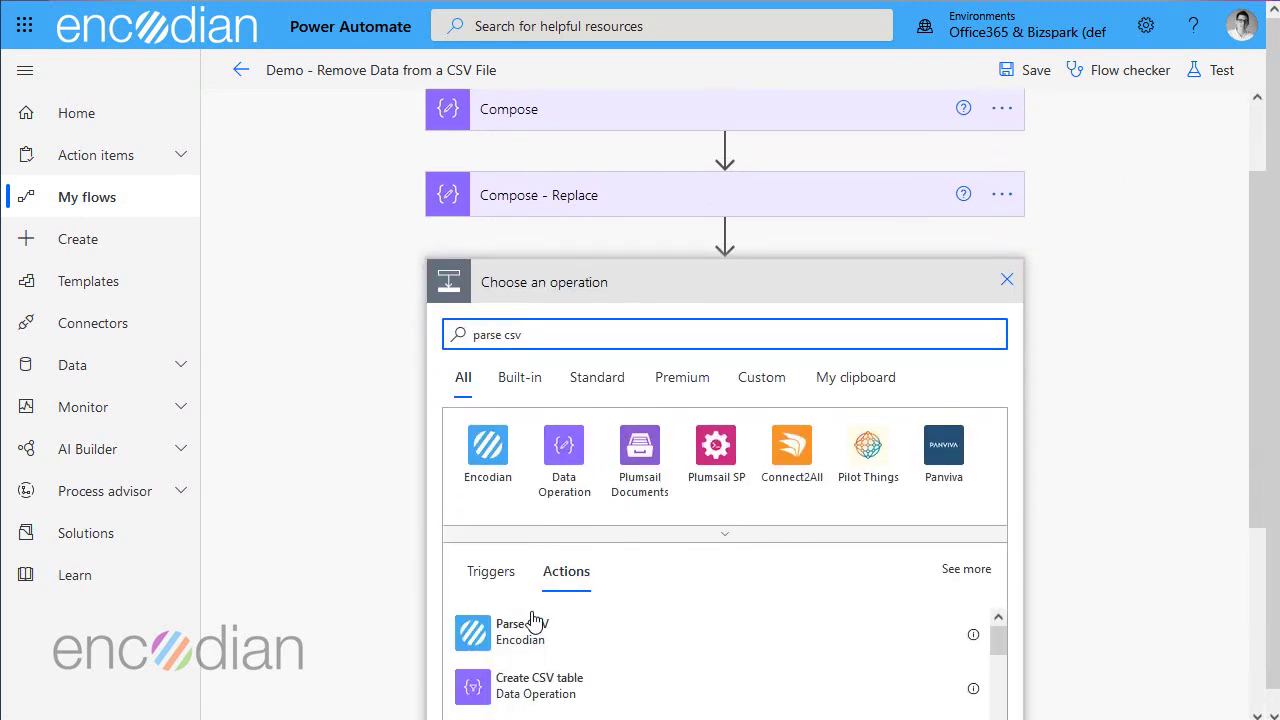
{"action": "scroll", "coordinate": [531, 617], "scroll_direction": "down", "scroll_amount": 1}
{"action": "left_click", "coordinate": [527, 617]}
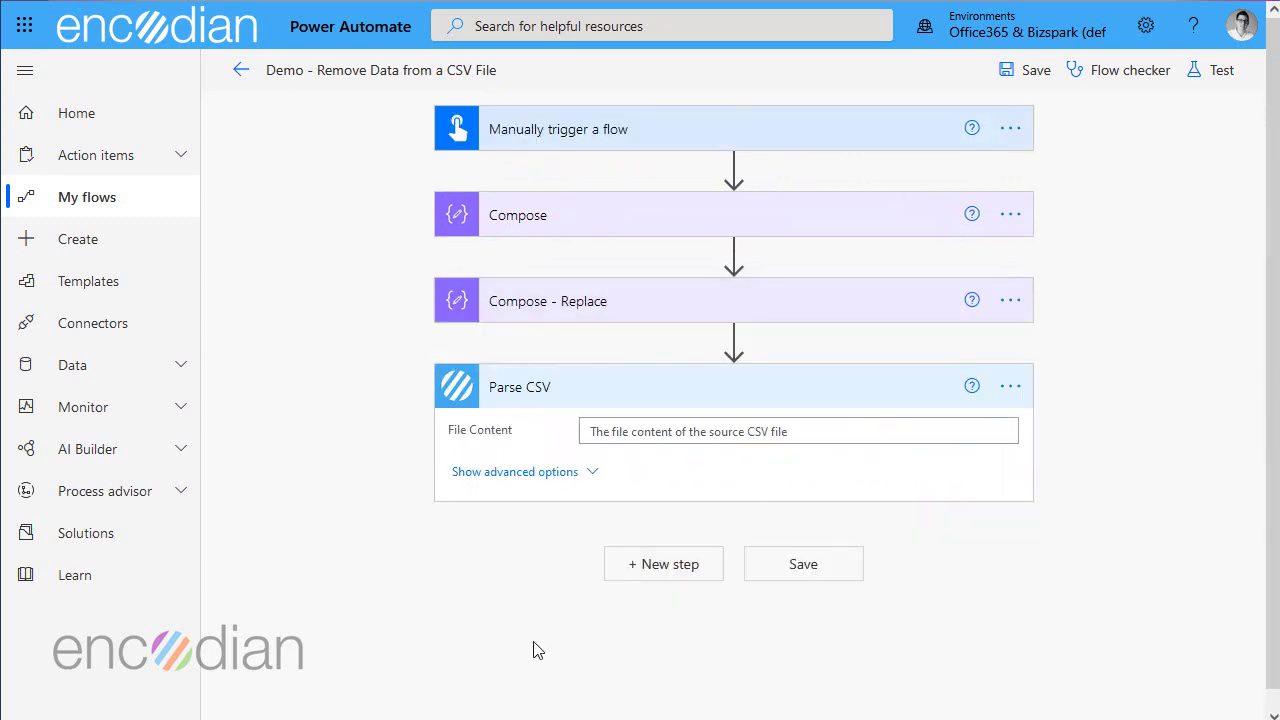
{"action": "left_click", "coordinate": [690, 430]}
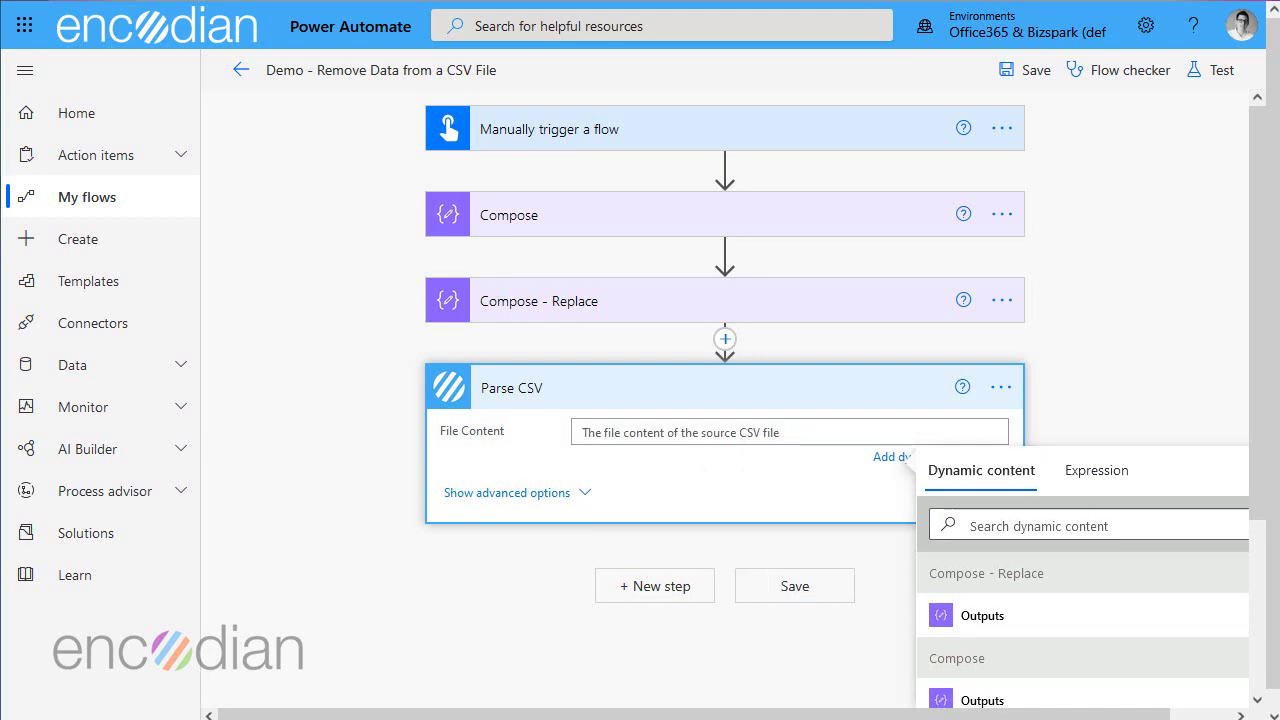
Clear the mistaken 'bas' text from the dynamic content search box.
{"action": "left_click", "coordinate": [1010, 525]}
{"action": "type", "text": "base64("}
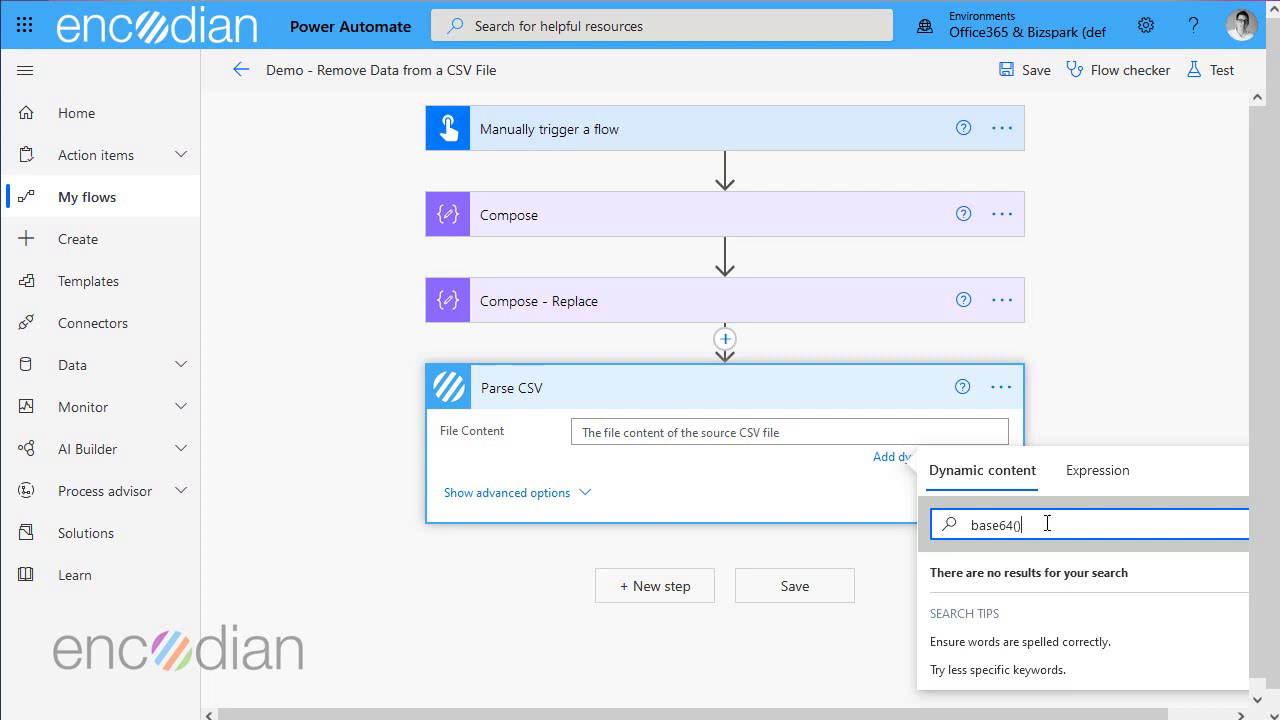
{"action": "left_click_drag", "start_coordinate": [1046, 524], "coordinate": [857, 517]}
{"action": "left_click", "coordinate": [1039, 520]}
{"action": "left_click_drag", "start_coordinate": [1040, 524], "coordinate": [887, 520]}
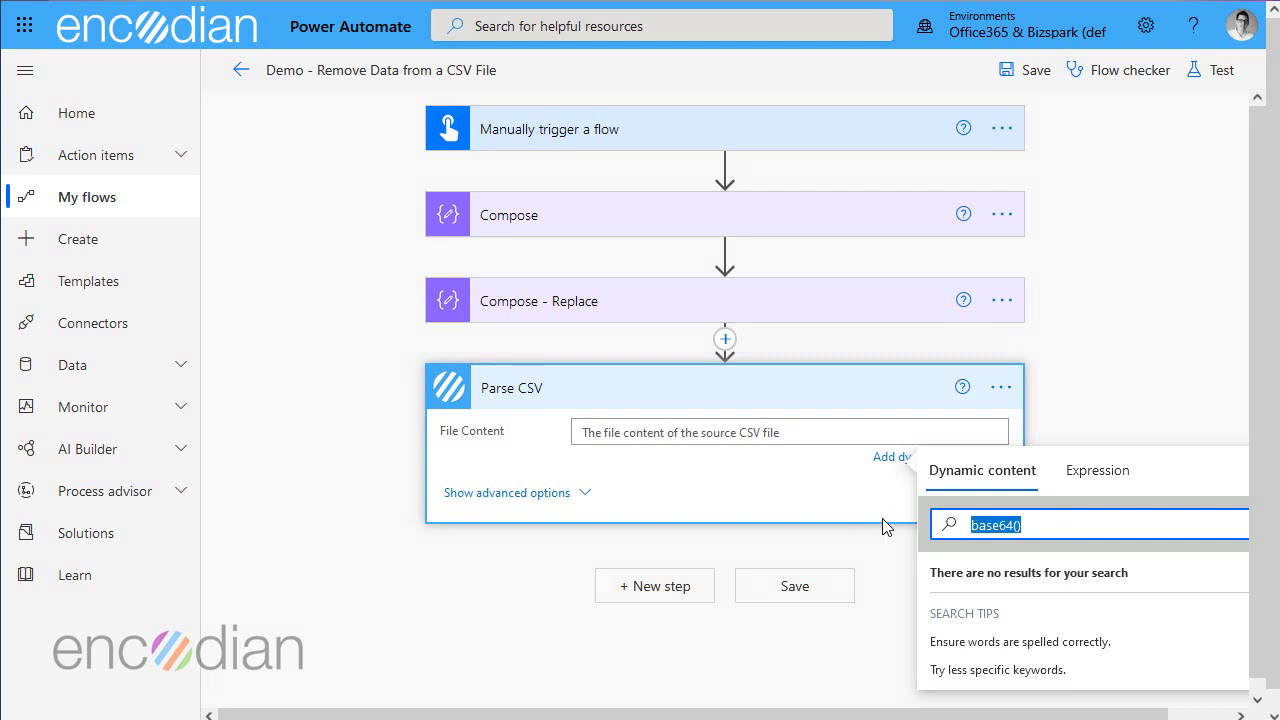
{"action": "key", "text": "ctrl+x"}
Set File Content to base64() wrapping the Compose - Replace outputs.
{"action": "left_click", "coordinate": [1087, 482]}
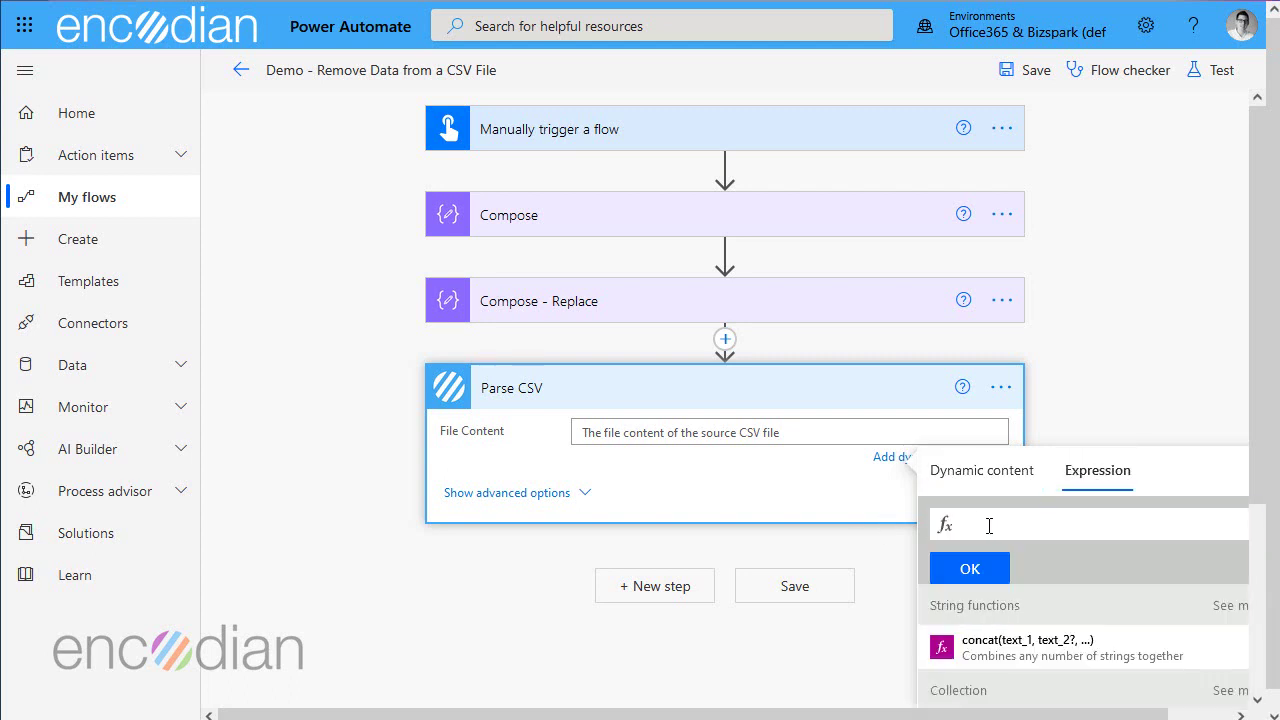
{"action": "left_click", "coordinate": [989, 526]}
{"action": "type", "text": "base64("}
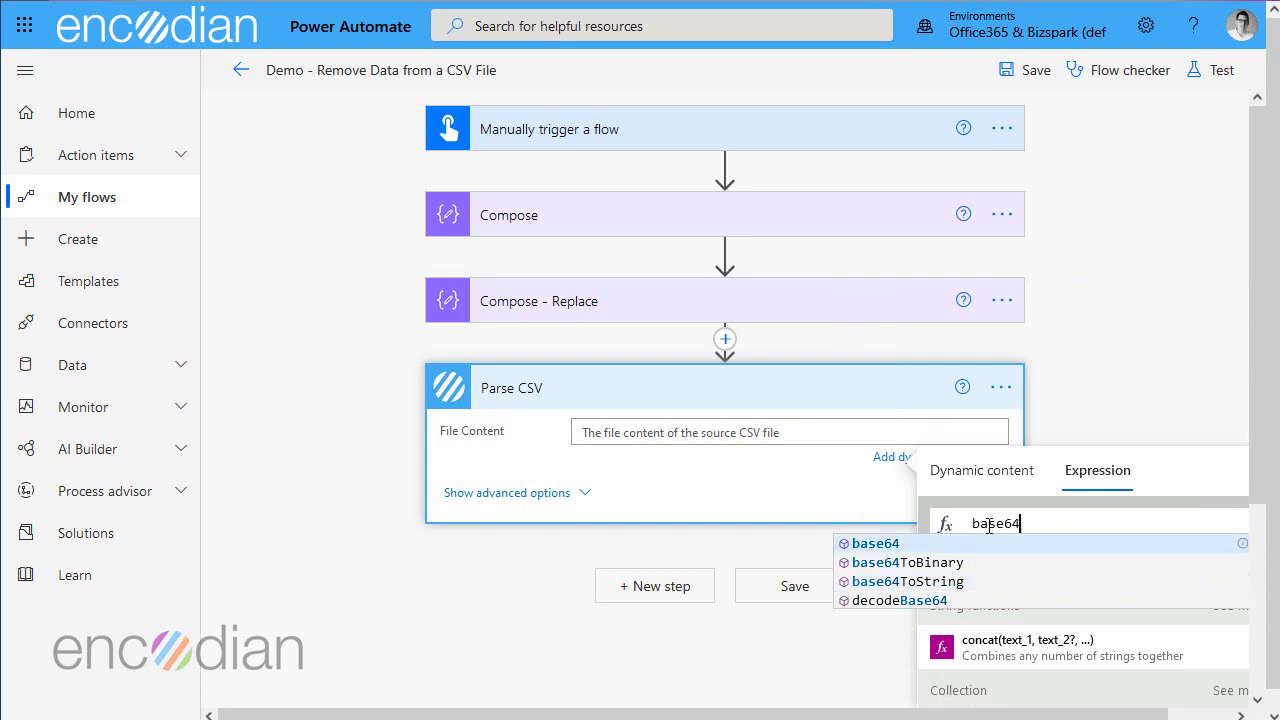
{"action": "left_click", "coordinate": [932, 470]}
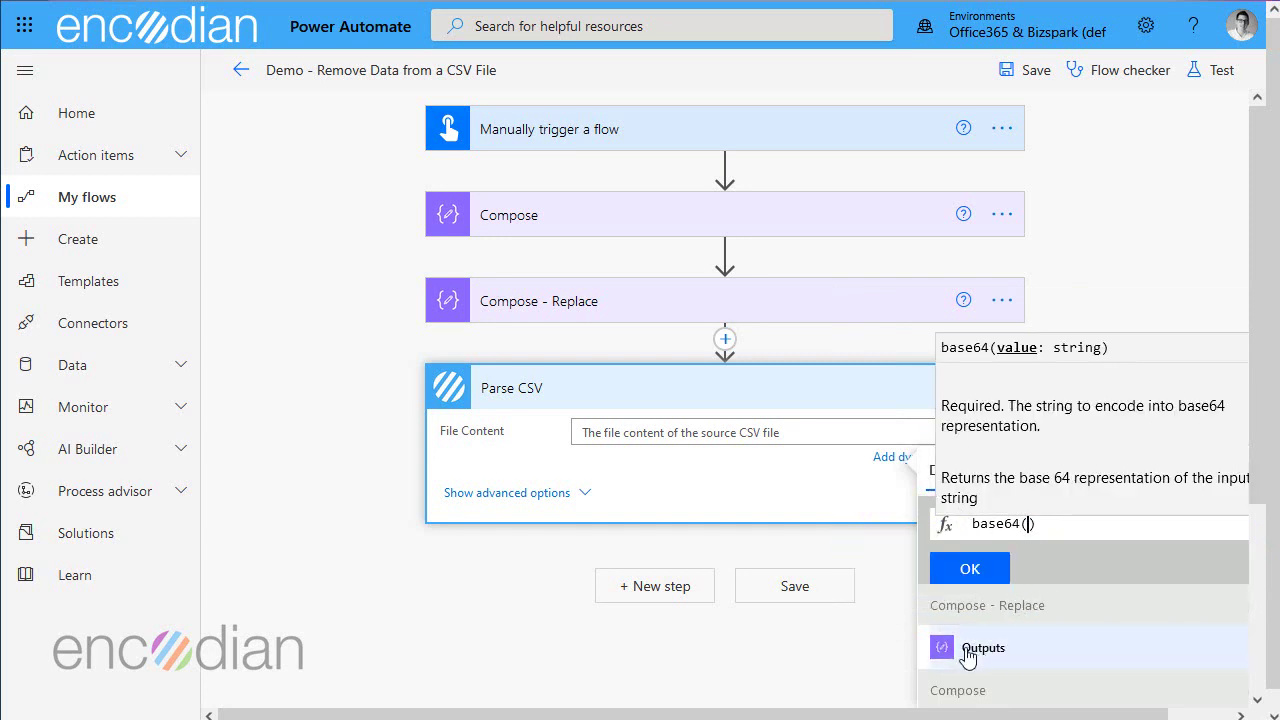
{"action": "left_click", "coordinate": [970, 652]}
{"action": "left_click", "coordinate": [965, 569]}
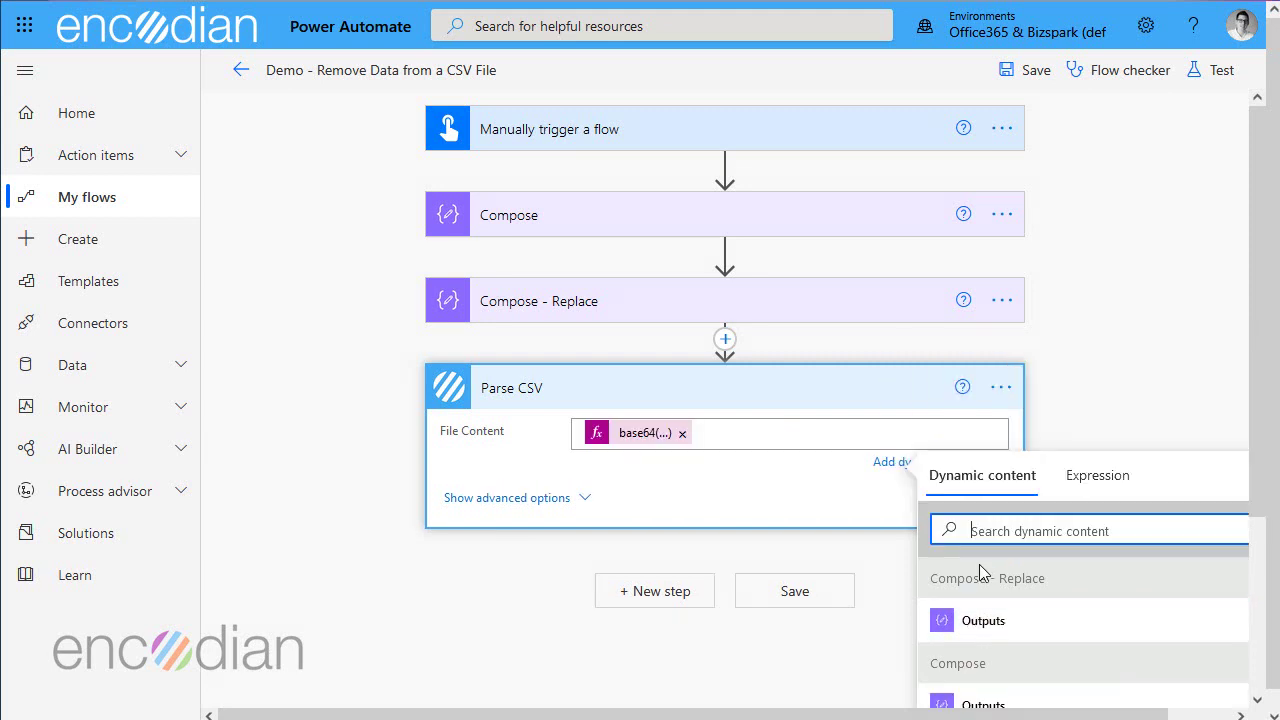
{"action": "left_click", "coordinate": [488, 616]}
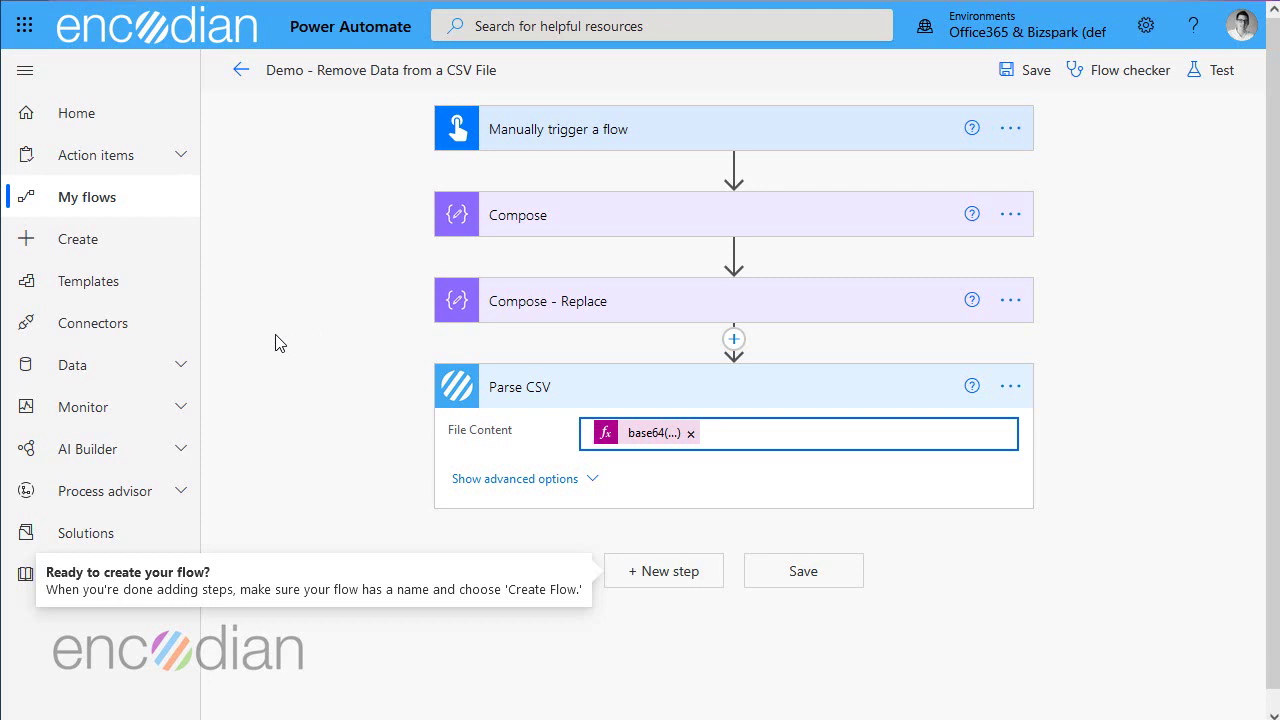
{"action": "left_click", "coordinate": [1205, 76]}
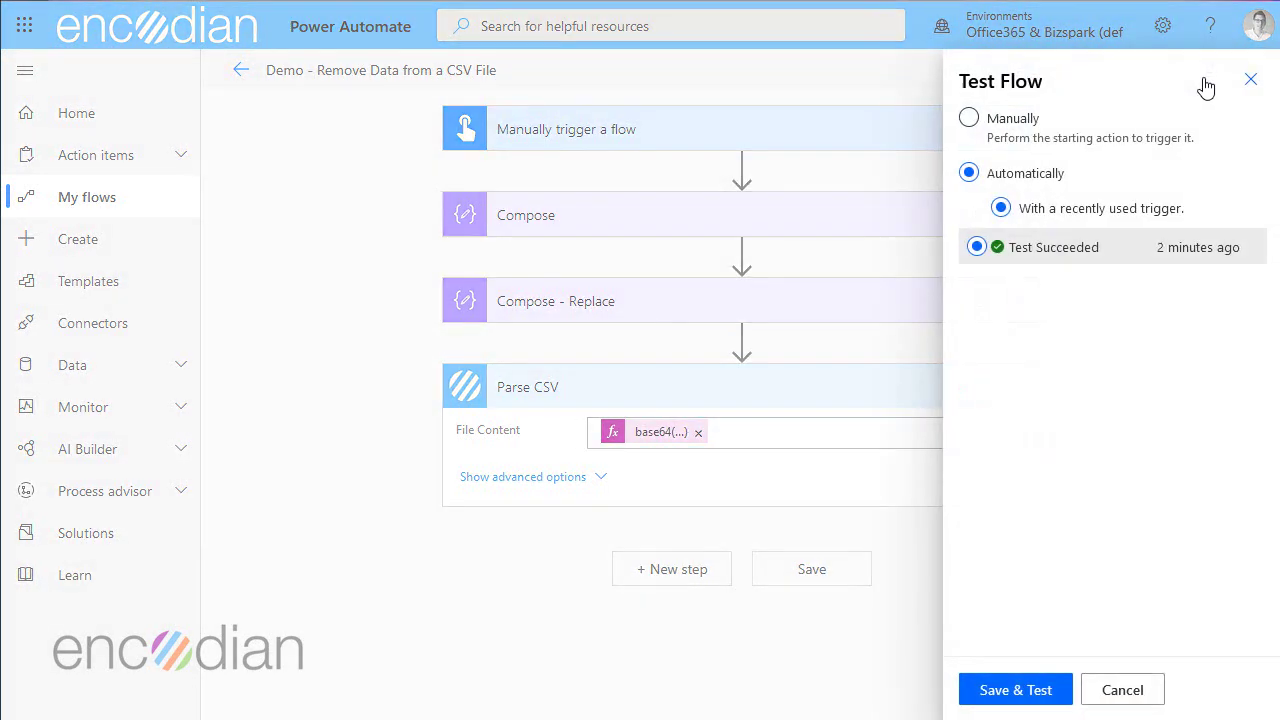
{"action": "left_click", "coordinate": [980, 249]}
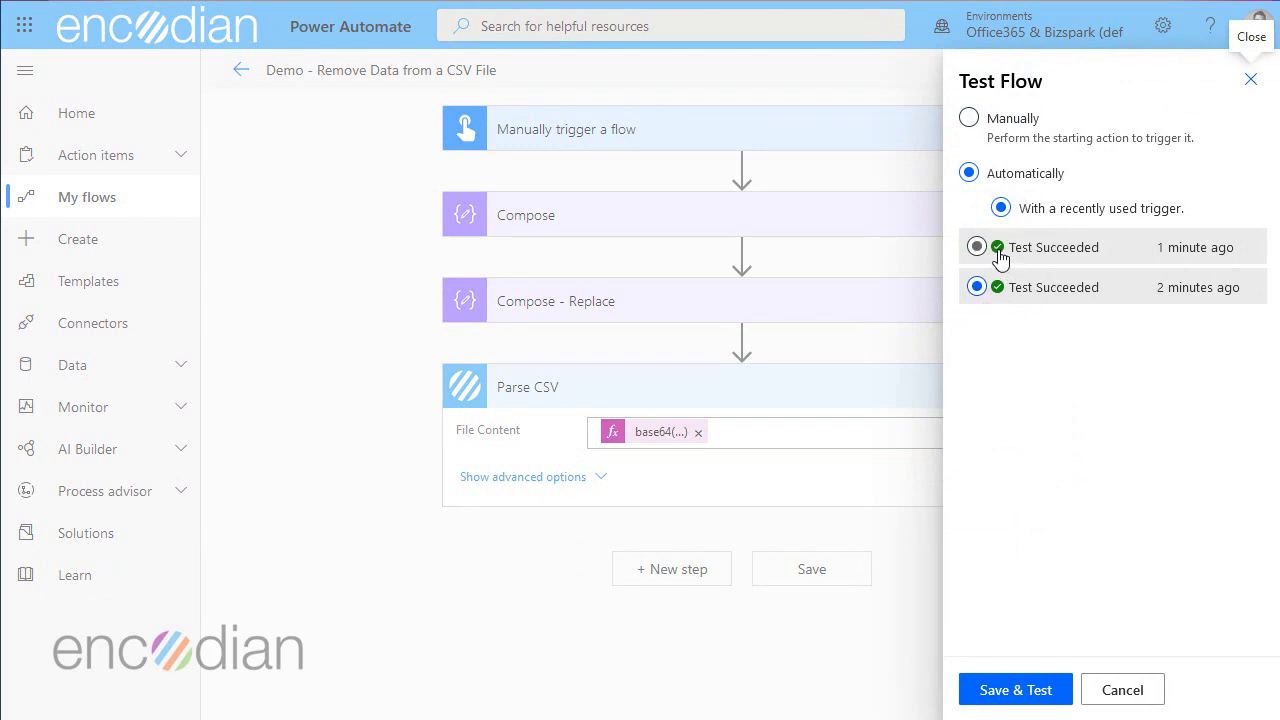
{"action": "left_click", "coordinate": [1016, 690]}
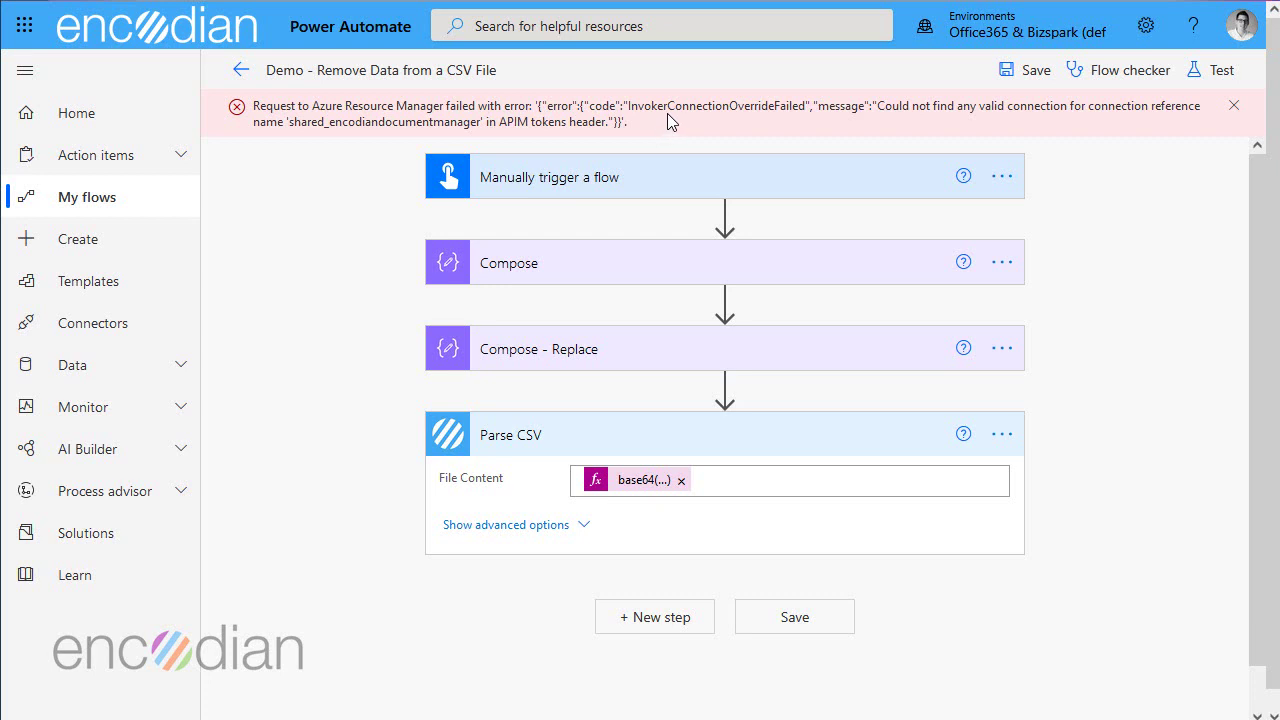
{"action": "left_click_drag", "start_coordinate": [667, 113], "coordinate": [256, 108]}
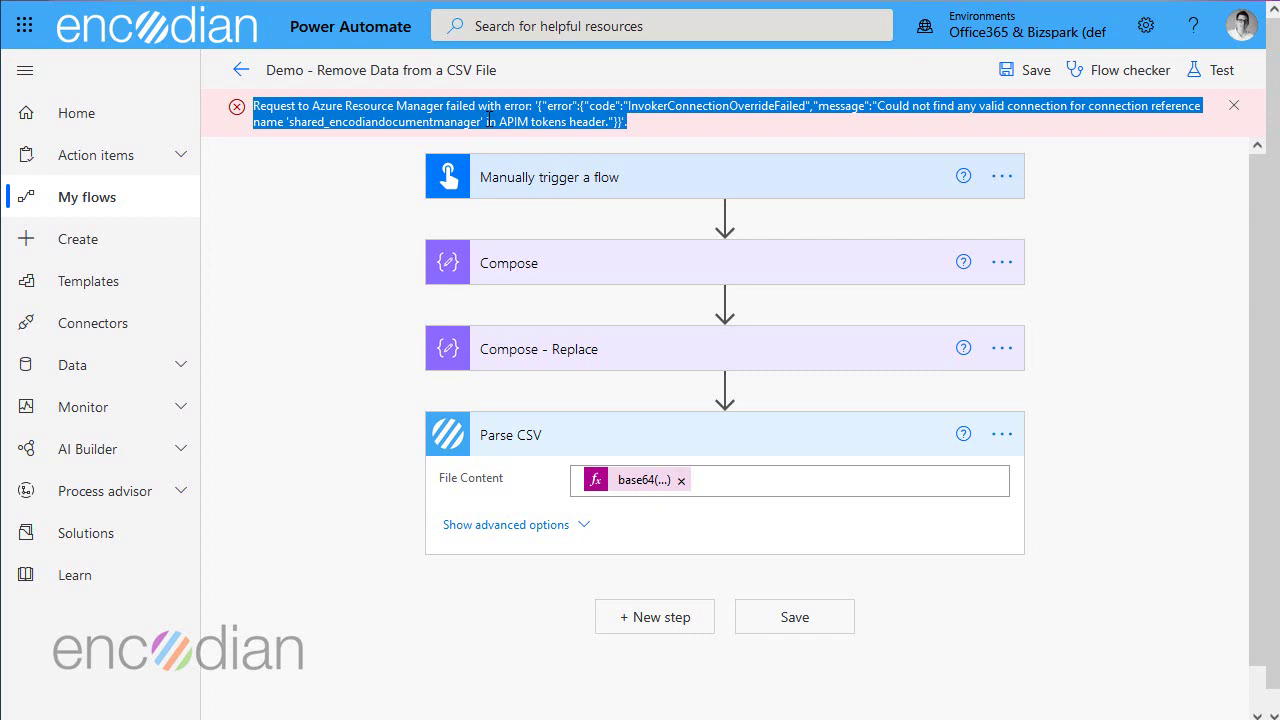
{"action": "left_click", "coordinate": [1236, 109]}
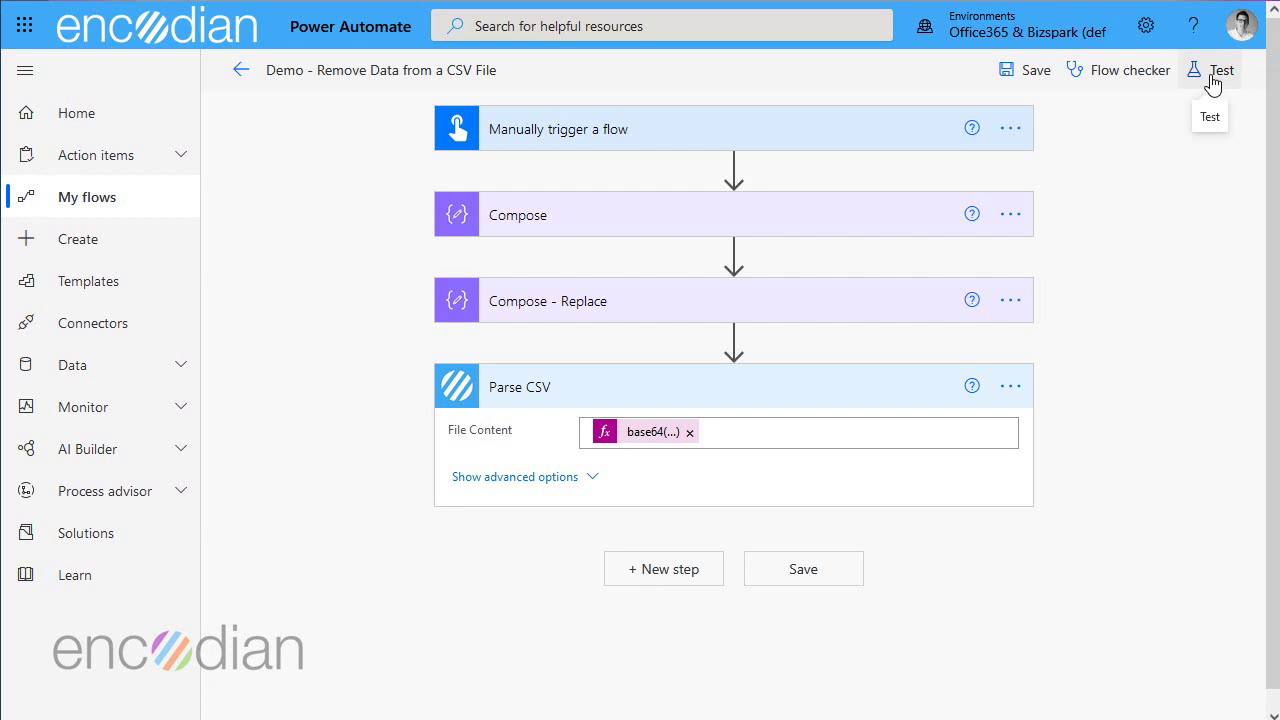
Run a manual test of the flow with example.csv.
{"action": "left_click", "coordinate": [1212, 76]}
{"action": "left_click", "coordinate": [1004, 145]}
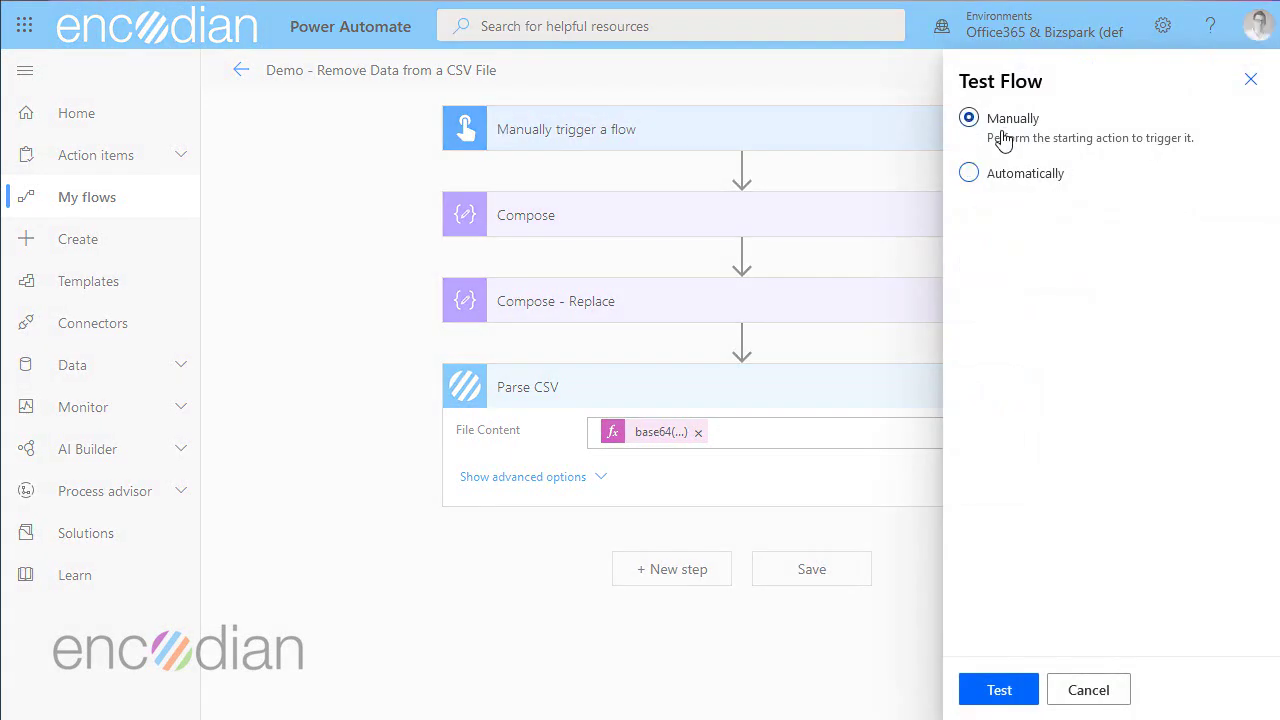
{"action": "left_click", "coordinate": [993, 690]}
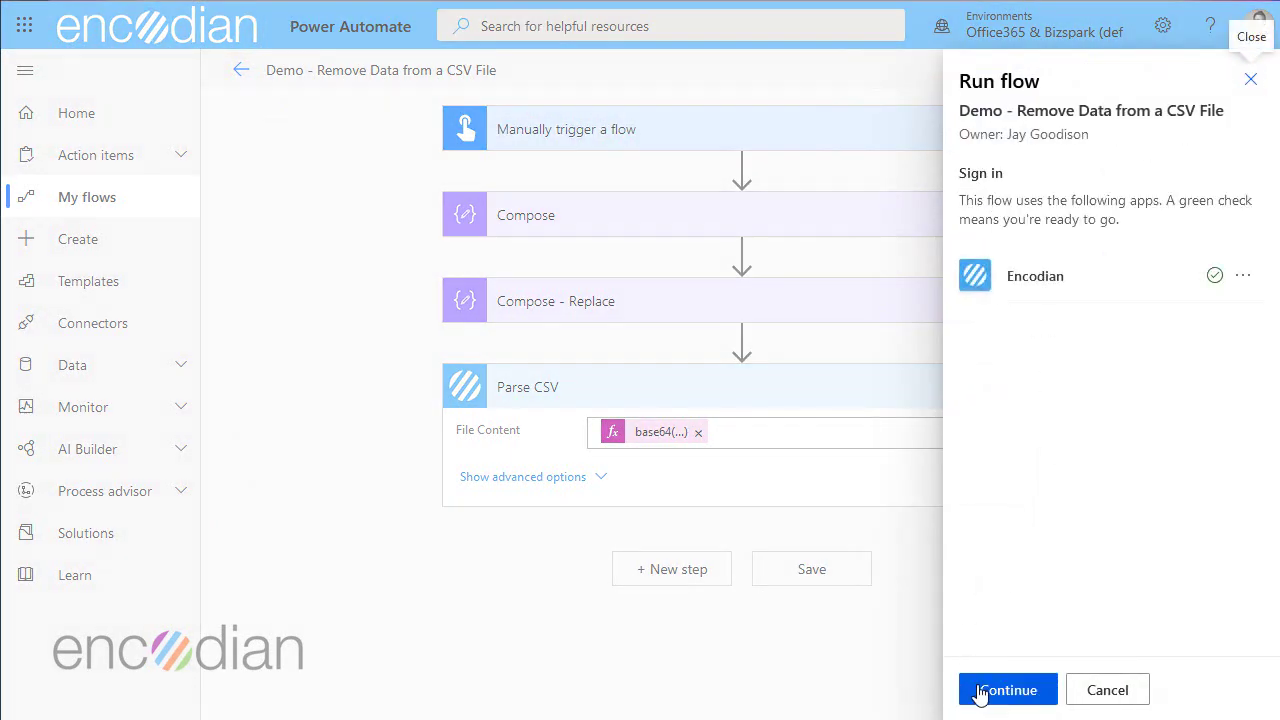
{"action": "left_click", "coordinate": [985, 689]}
{"action": "left_click", "coordinate": [1224, 214]}
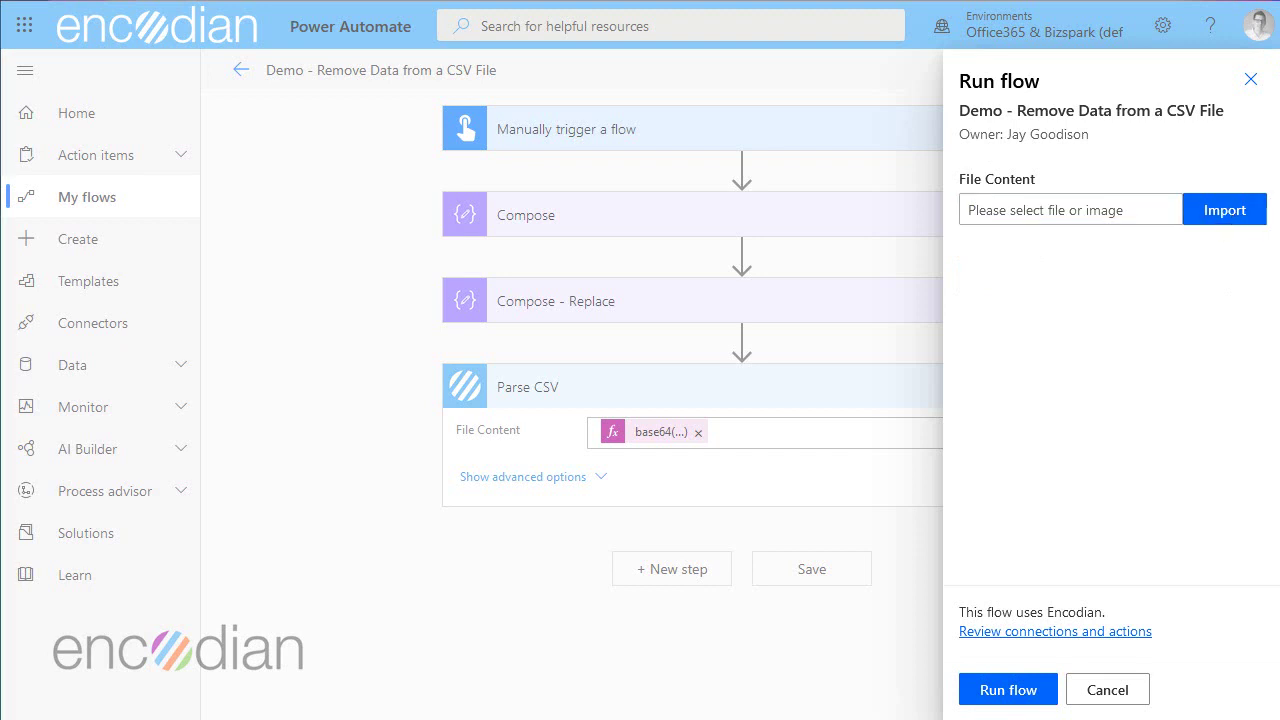
{"action": "key", "text": "Return"}
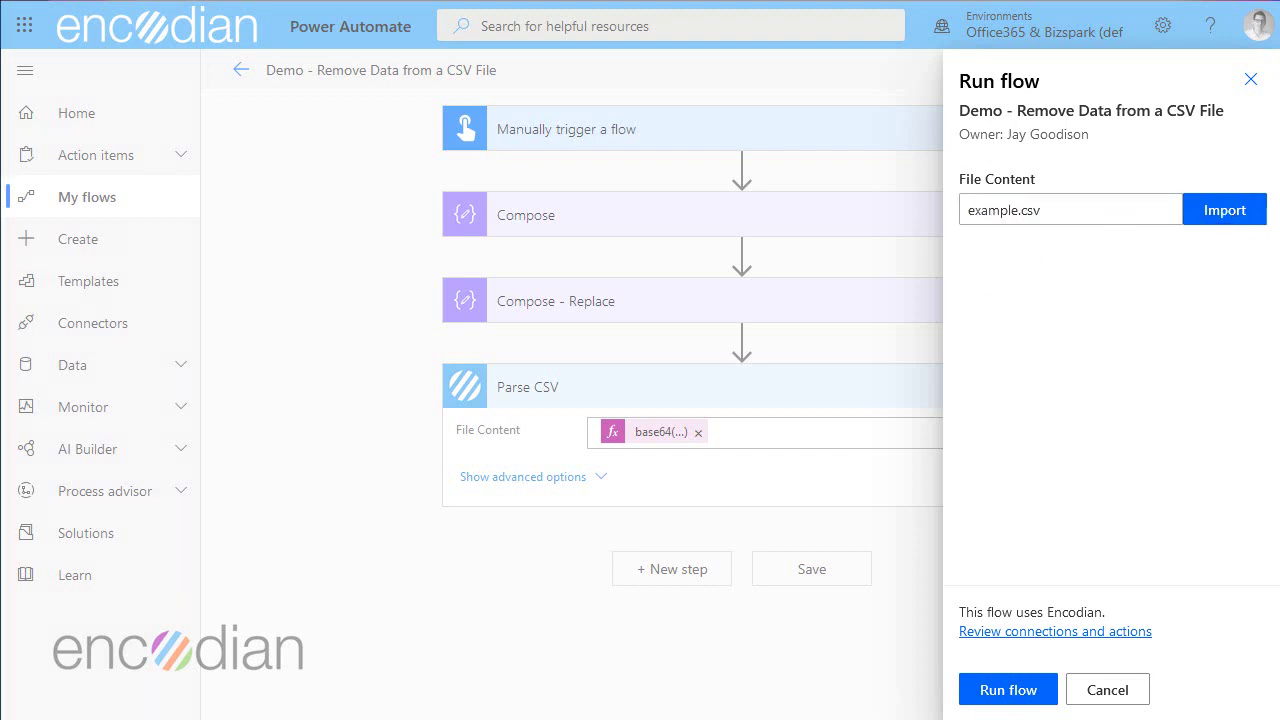
{"action": "left_click", "coordinate": [1003, 692]}
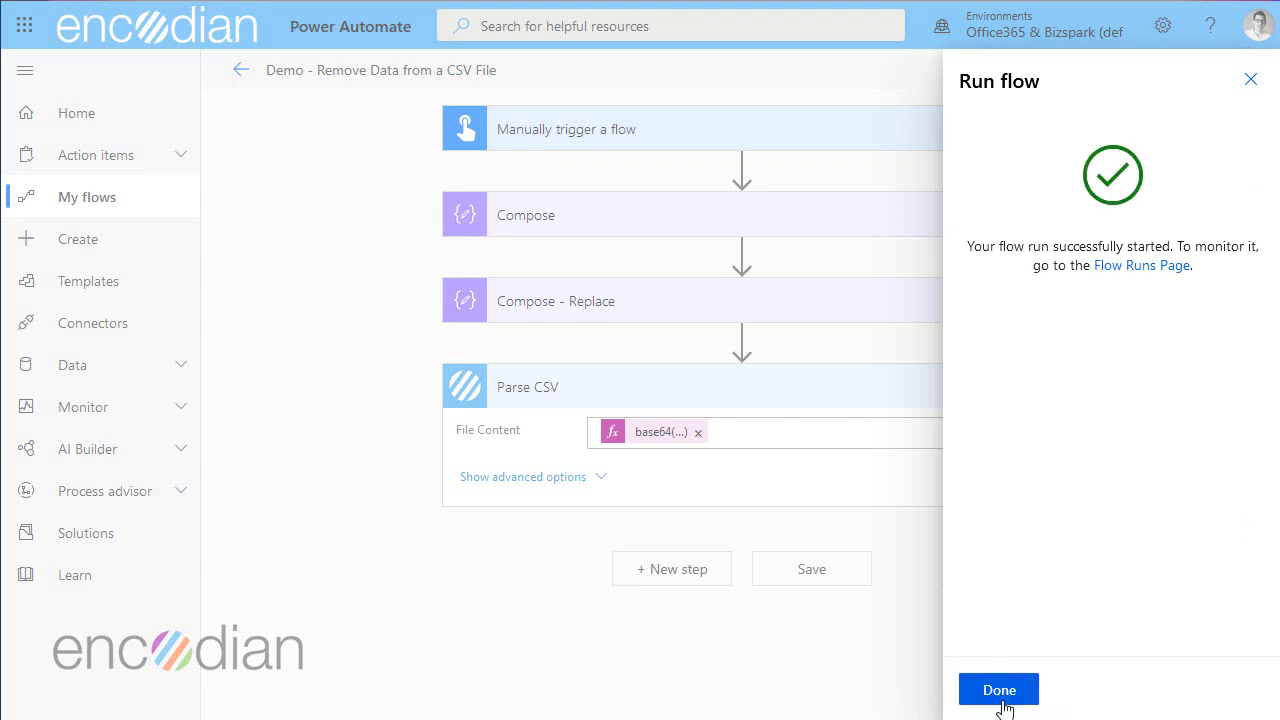
{"action": "left_click", "coordinate": [1006, 692]}
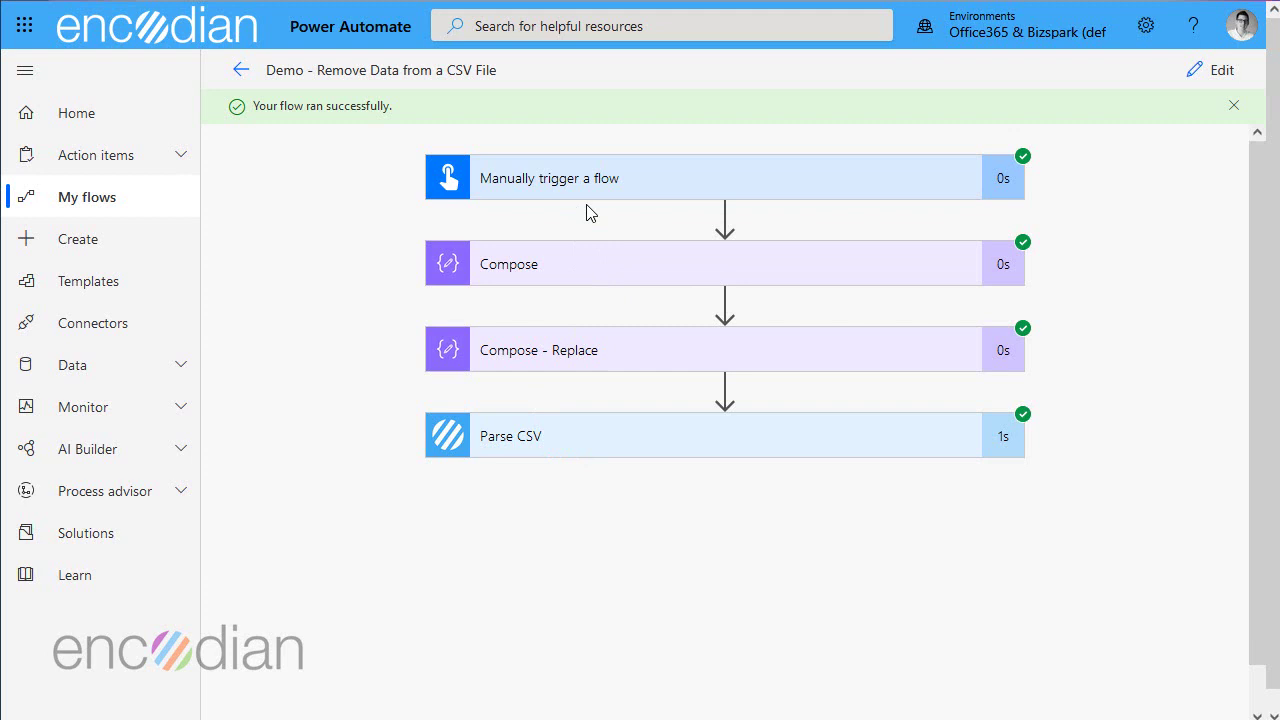
Review the trigger, Compose and Compose - Replace run details.
{"action": "left_click", "coordinate": [586, 178]}
{"action": "left_click_drag", "start_coordinate": [490, 651], "coordinate": [950, 651]}
{"action": "left_click", "coordinate": [684, 196]}
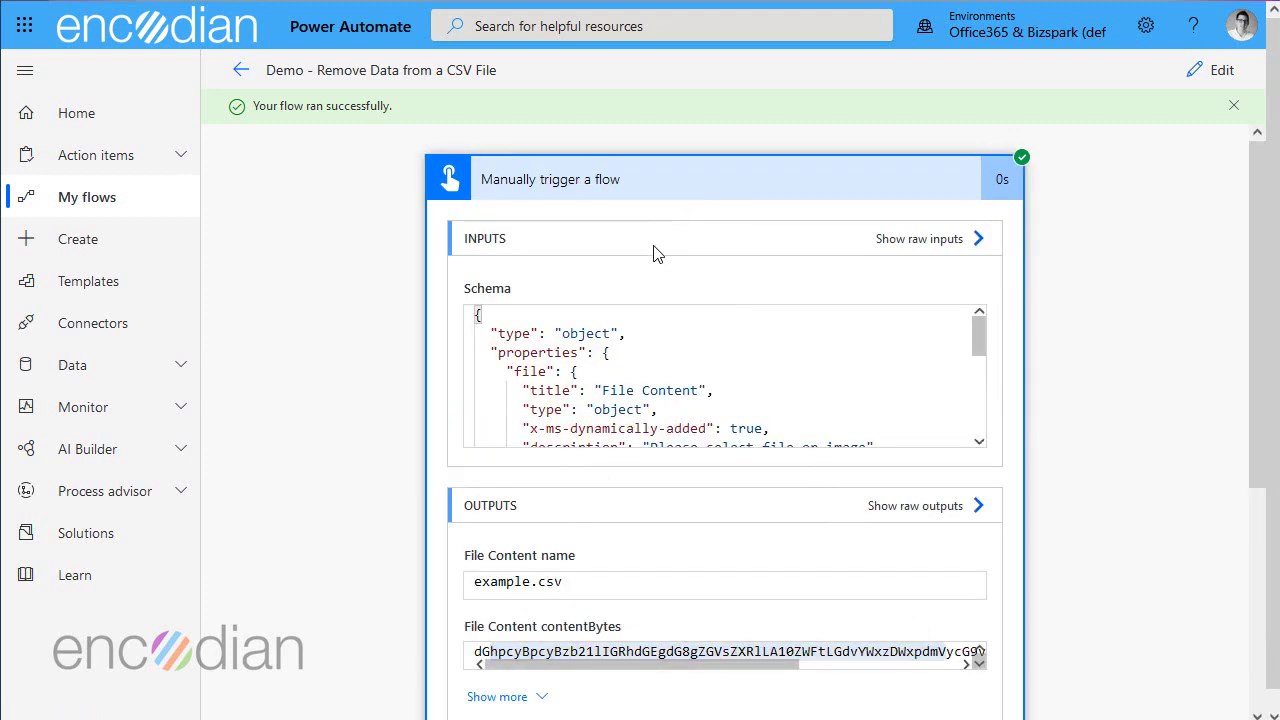
{"action": "left_click", "coordinate": [617, 280]}
{"action": "left_click_drag", "start_coordinate": [572, 479], "coordinate": [466, 394]}
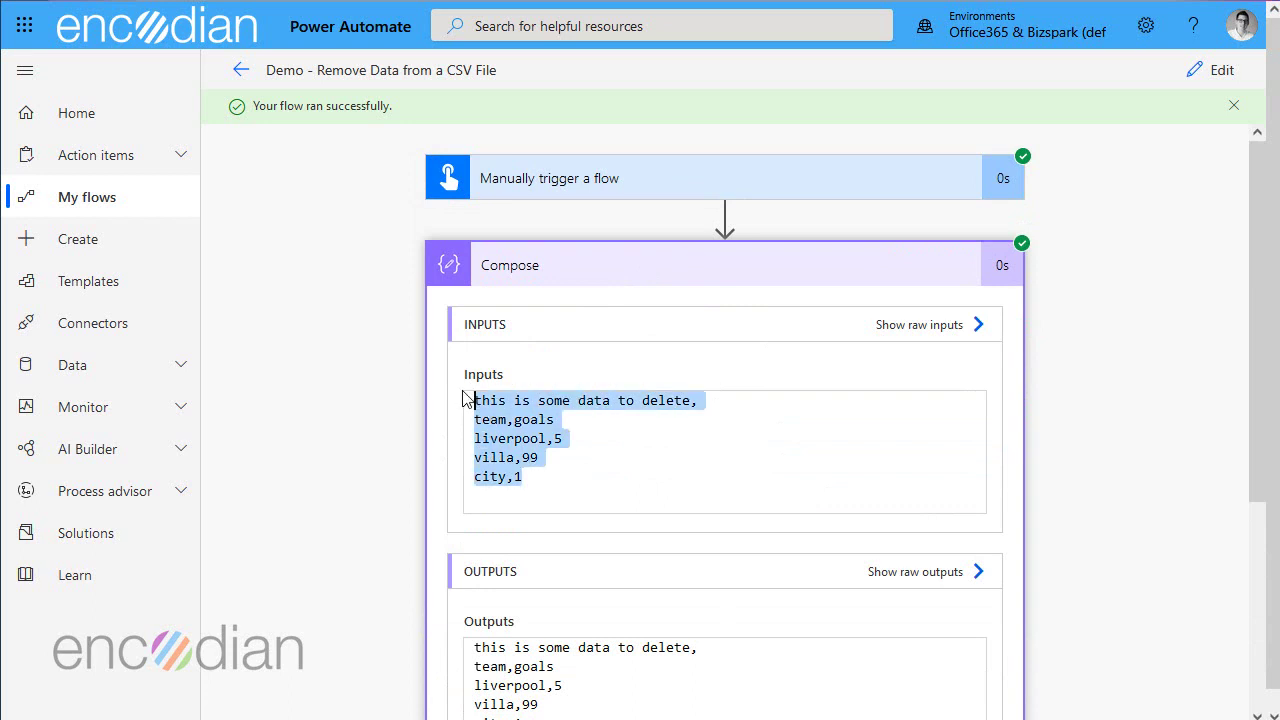
{"action": "left_click", "coordinate": [553, 265]}
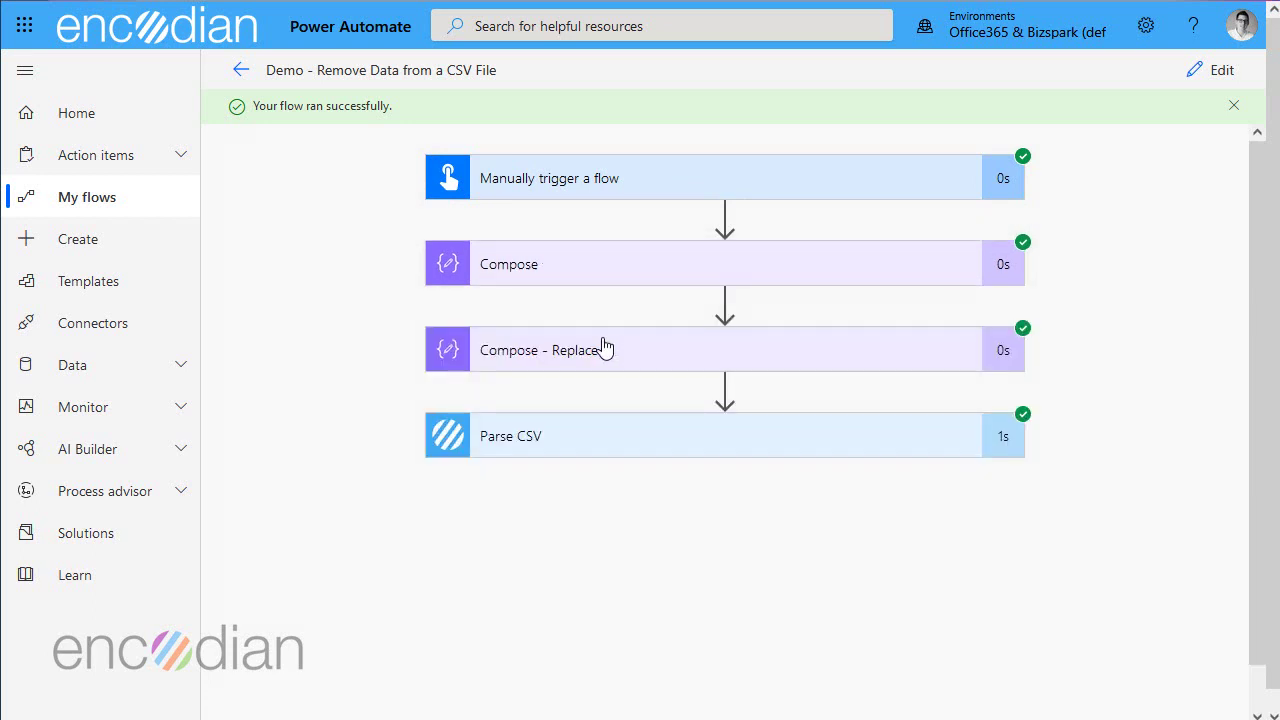
{"action": "left_click", "coordinate": [606, 342]}
{"action": "scroll", "coordinate": [609, 401], "scroll_direction": "down", "scroll_amount": 1}
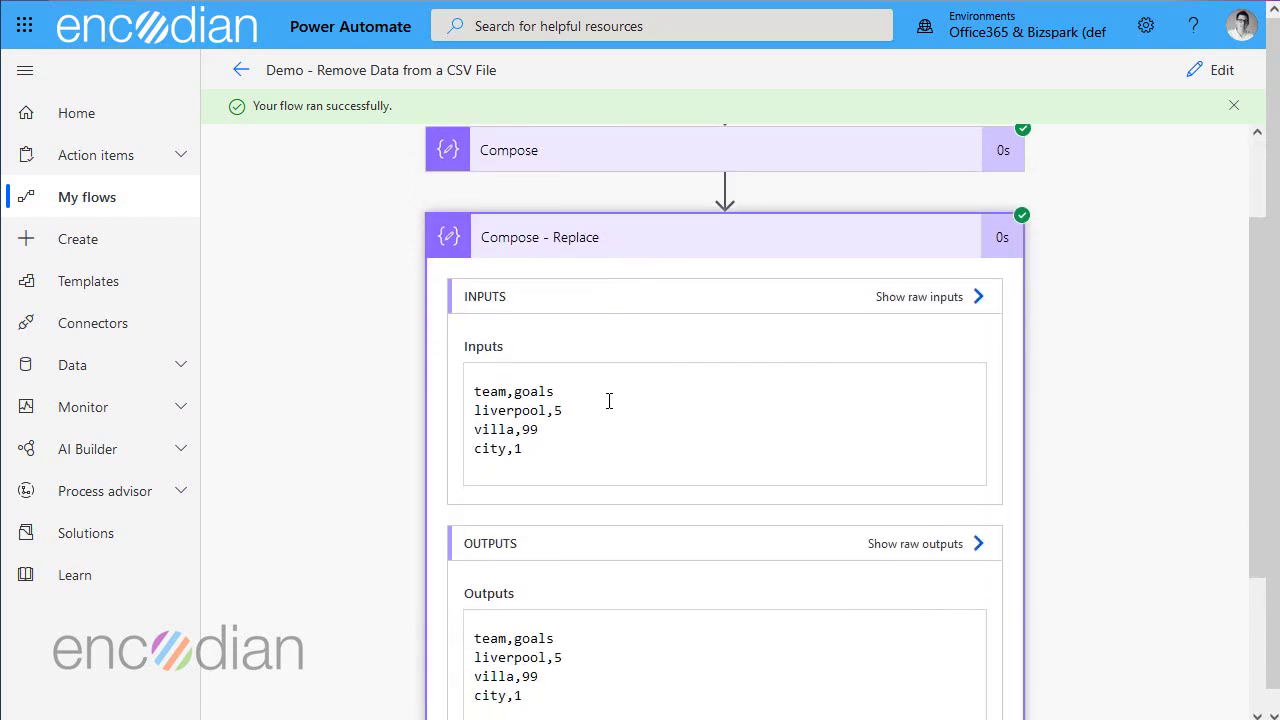
{"action": "left_click", "coordinate": [600, 245]}
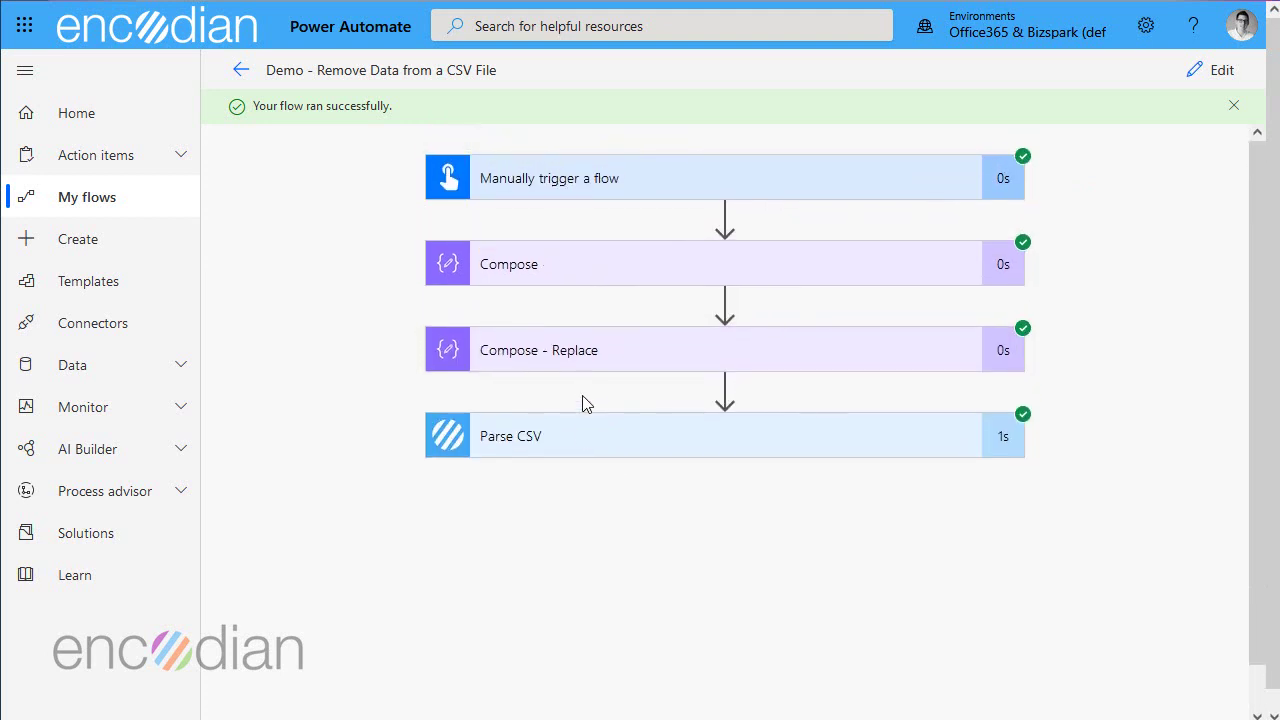
Inspect Parse CSV's output and select the CSV Data JSON line.
{"action": "left_click", "coordinate": [585, 432]}
{"action": "scroll", "coordinate": [643, 494], "scroll_direction": "down", "scroll_amount": 2}
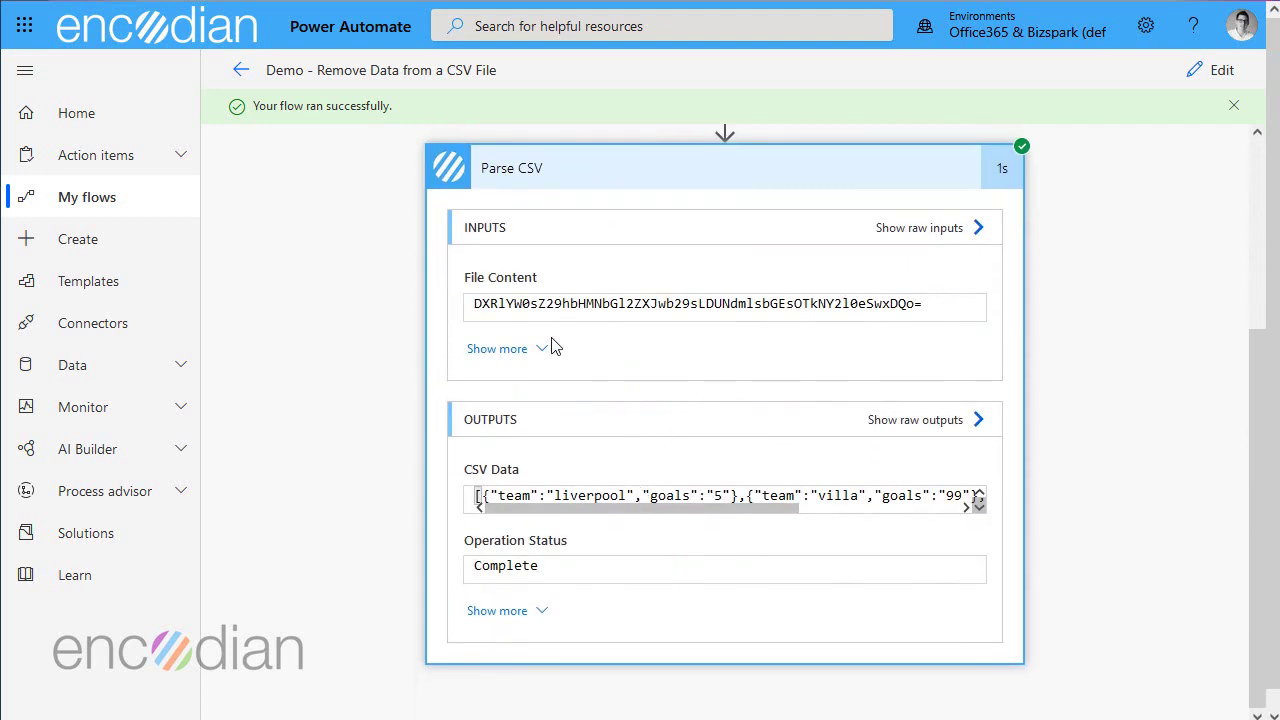
{"action": "left_click_drag", "start_coordinate": [543, 303], "coordinate": [564, 303]}
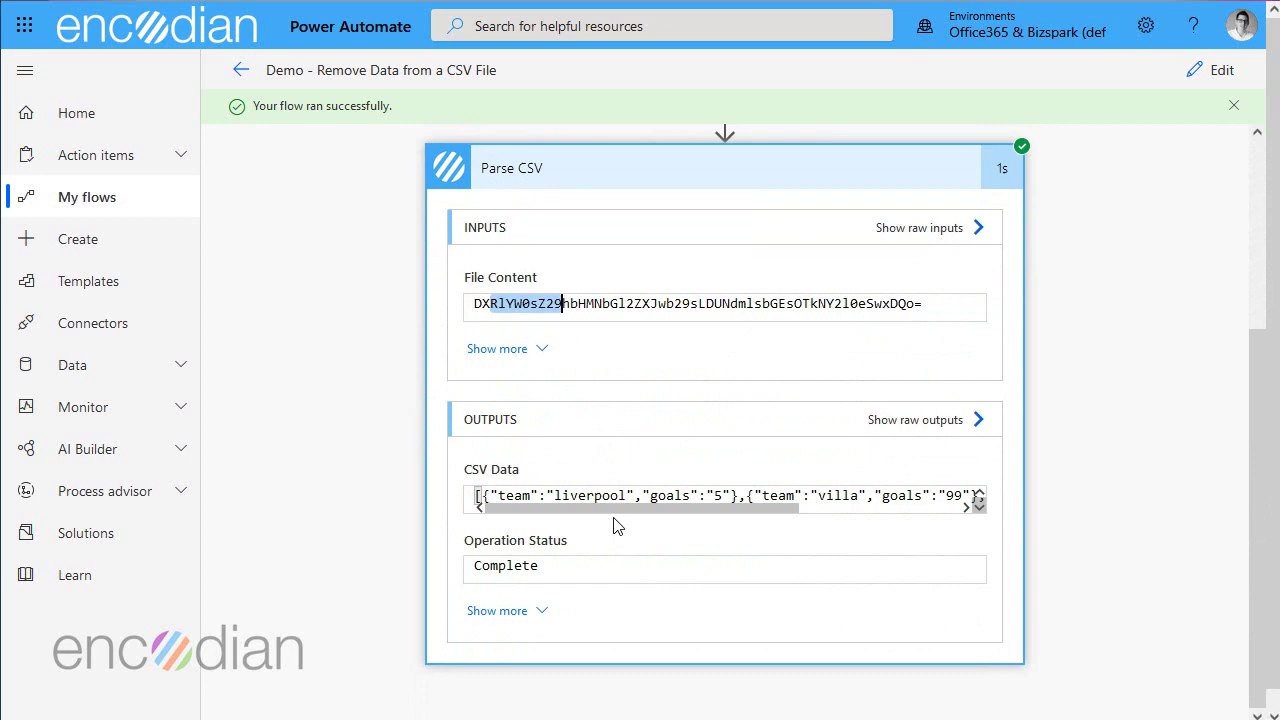
{"action": "left_click_drag", "start_coordinate": [638, 507], "coordinate": [662, 517]}
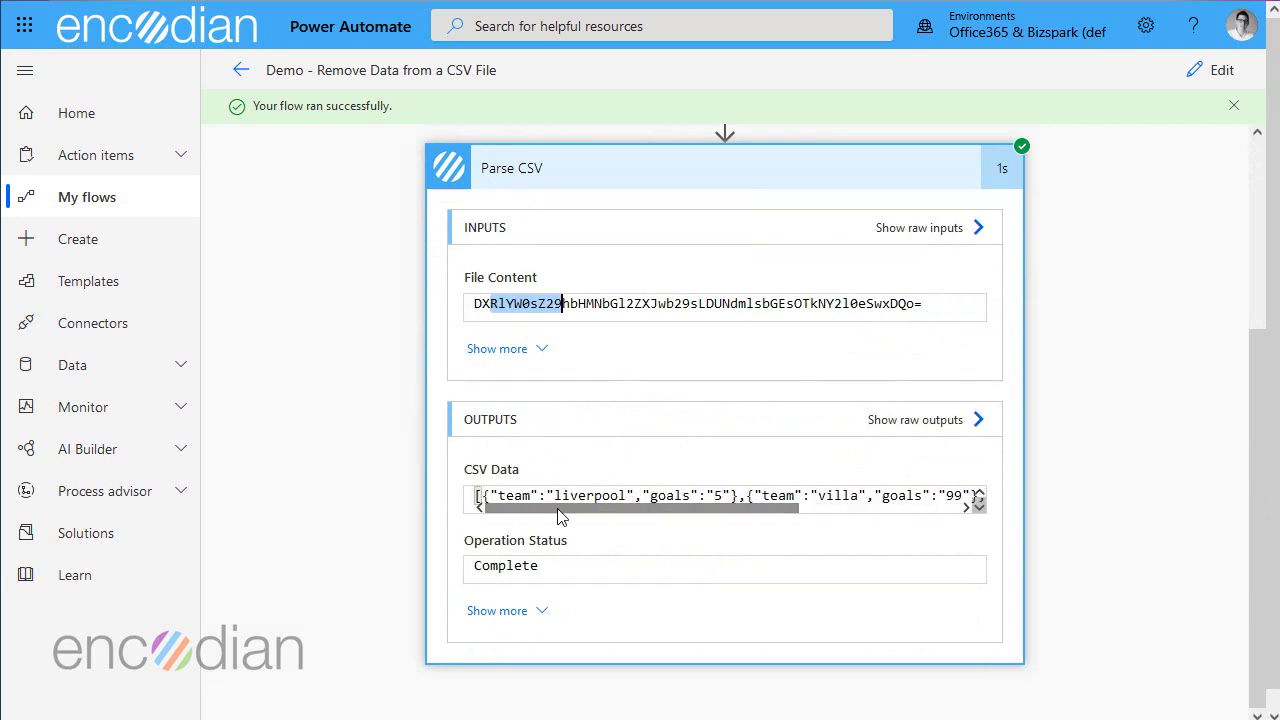
{"action": "left_click_drag", "start_coordinate": [833, 511], "coordinate": [672, 506]}
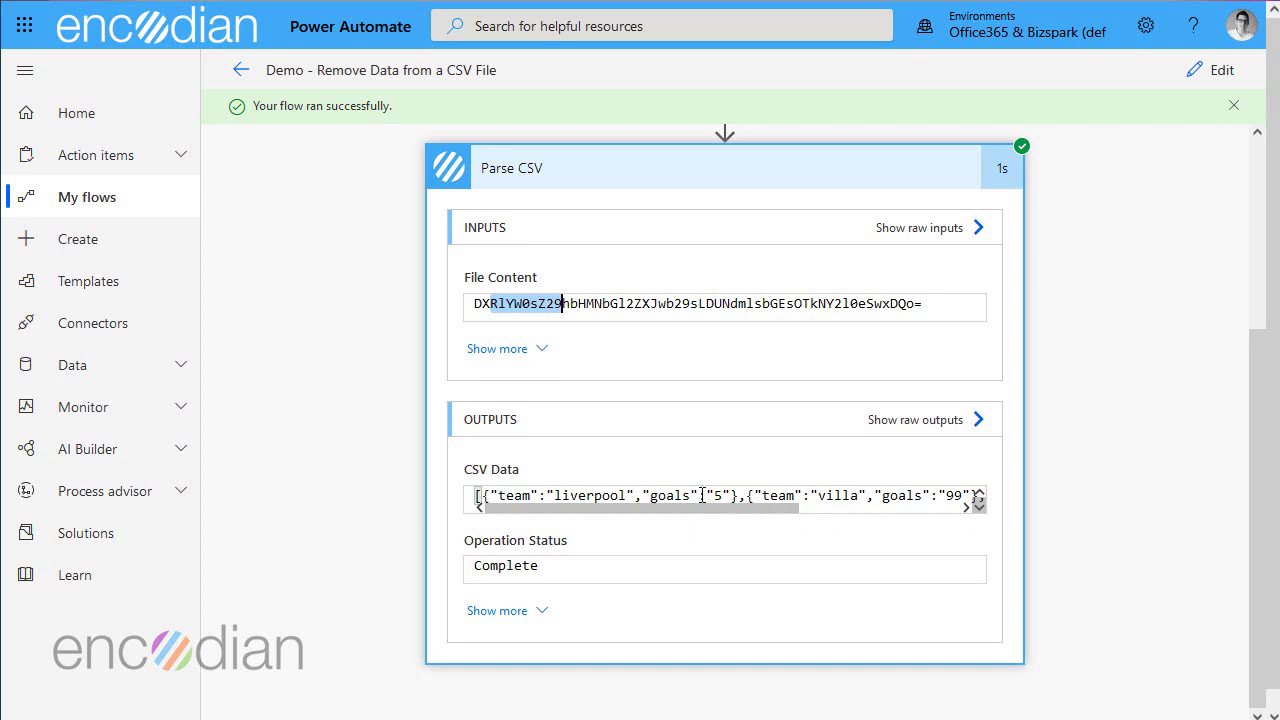
{"action": "triple_click", "coordinate": [650, 495]}
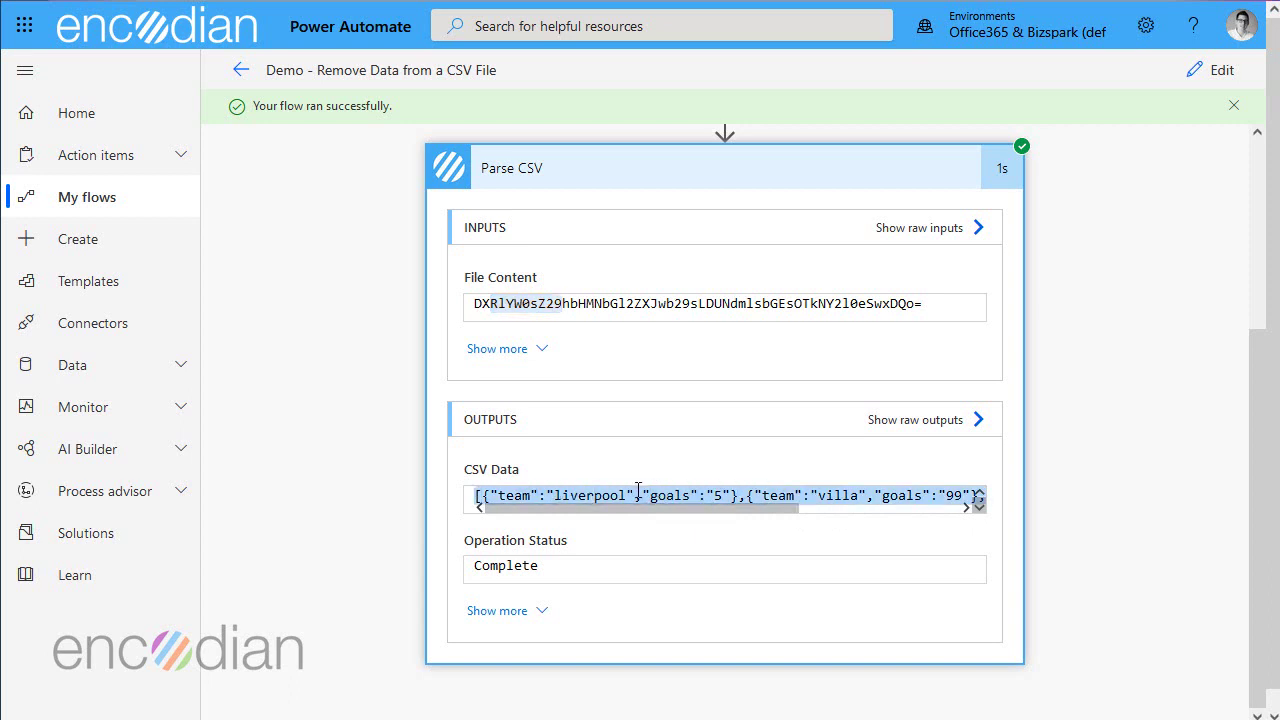
Add a Parse JSON action with Parse CSV's CSV Data as its Content.
{"action": "left_click", "coordinate": [1196, 84]}
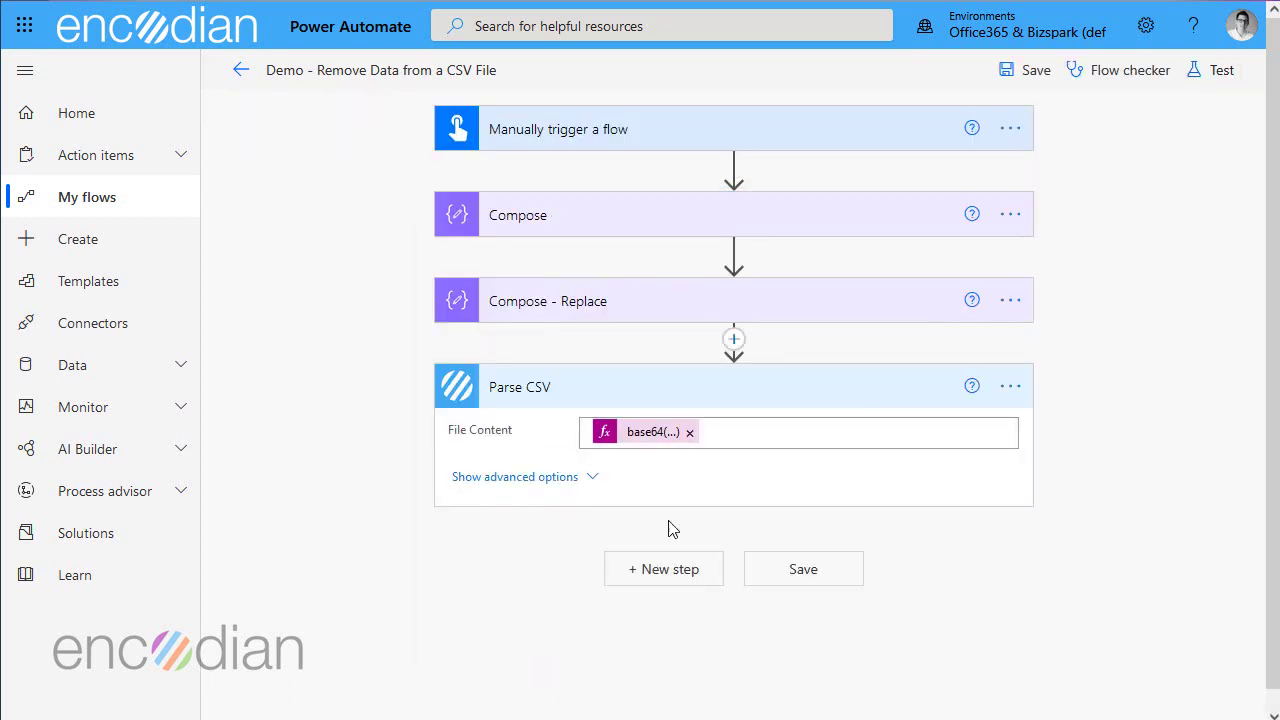
{"action": "left_click", "coordinate": [628, 569]}
{"action": "type", "text": "parse json"}
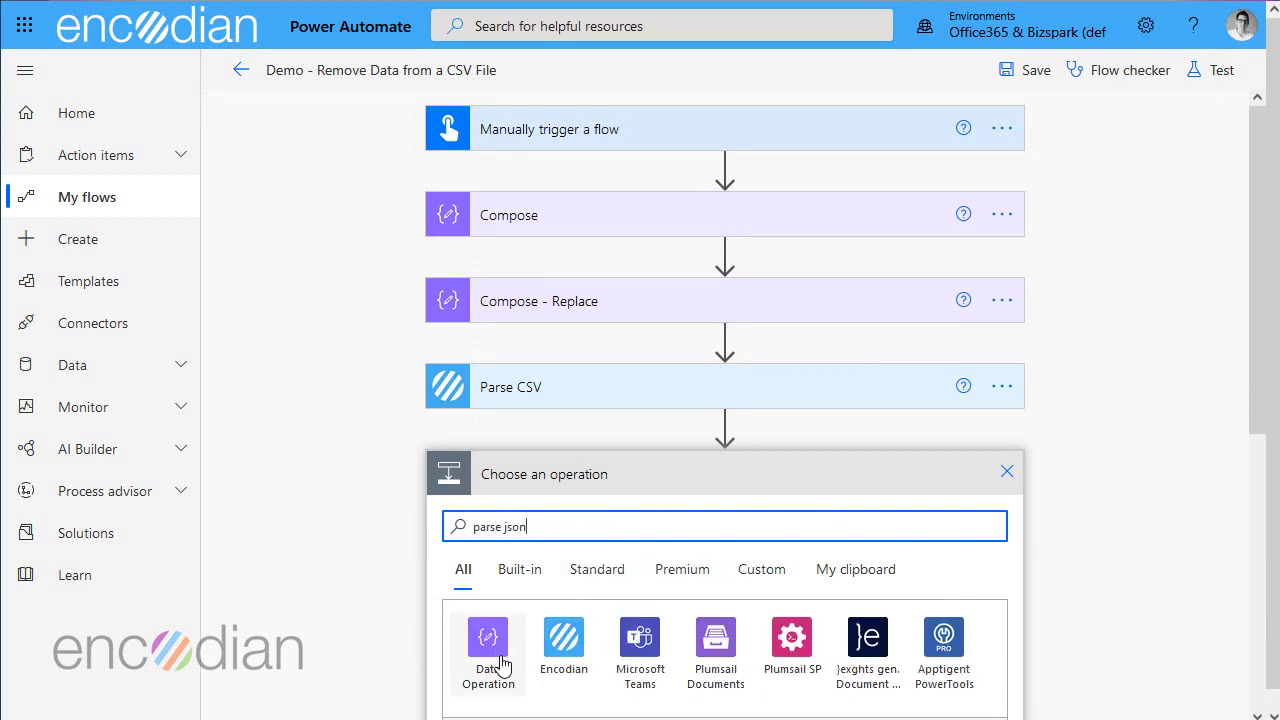
{"action": "scroll", "coordinate": [505, 650], "scroll_direction": "down", "scroll_amount": 3}
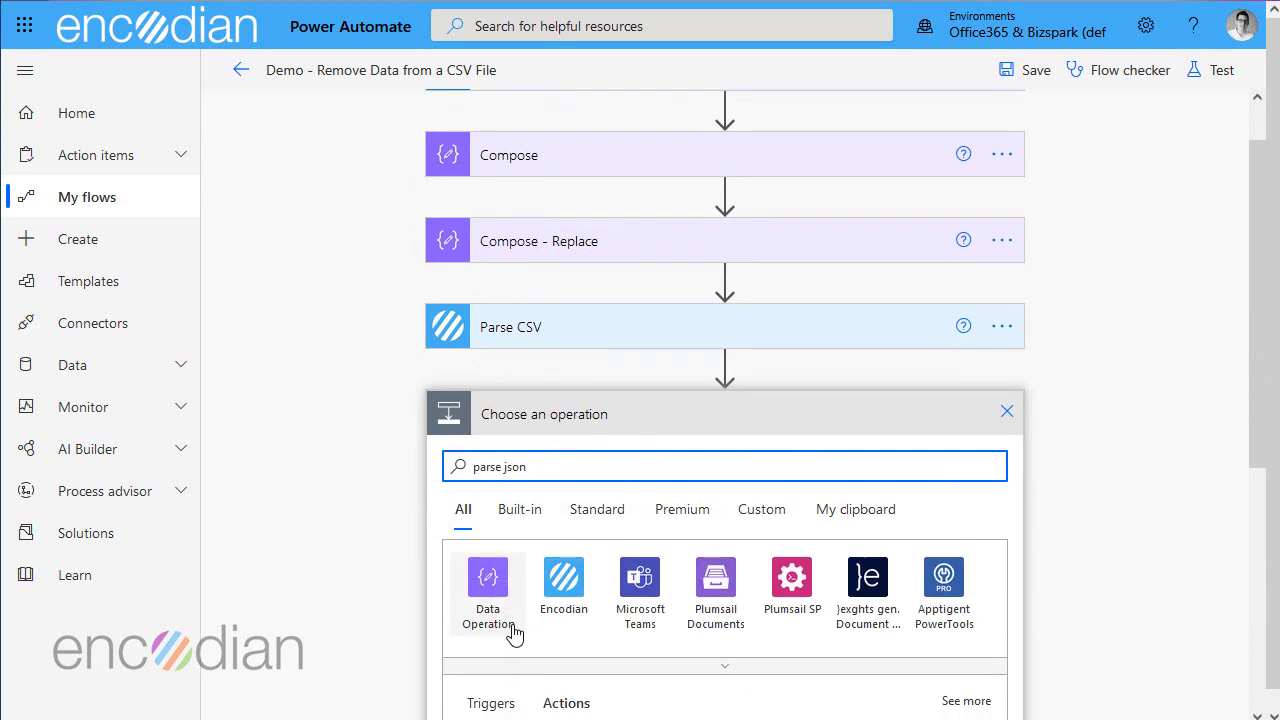
{"action": "left_click", "coordinate": [520, 593]}
{"action": "left_click", "coordinate": [597, 366]}
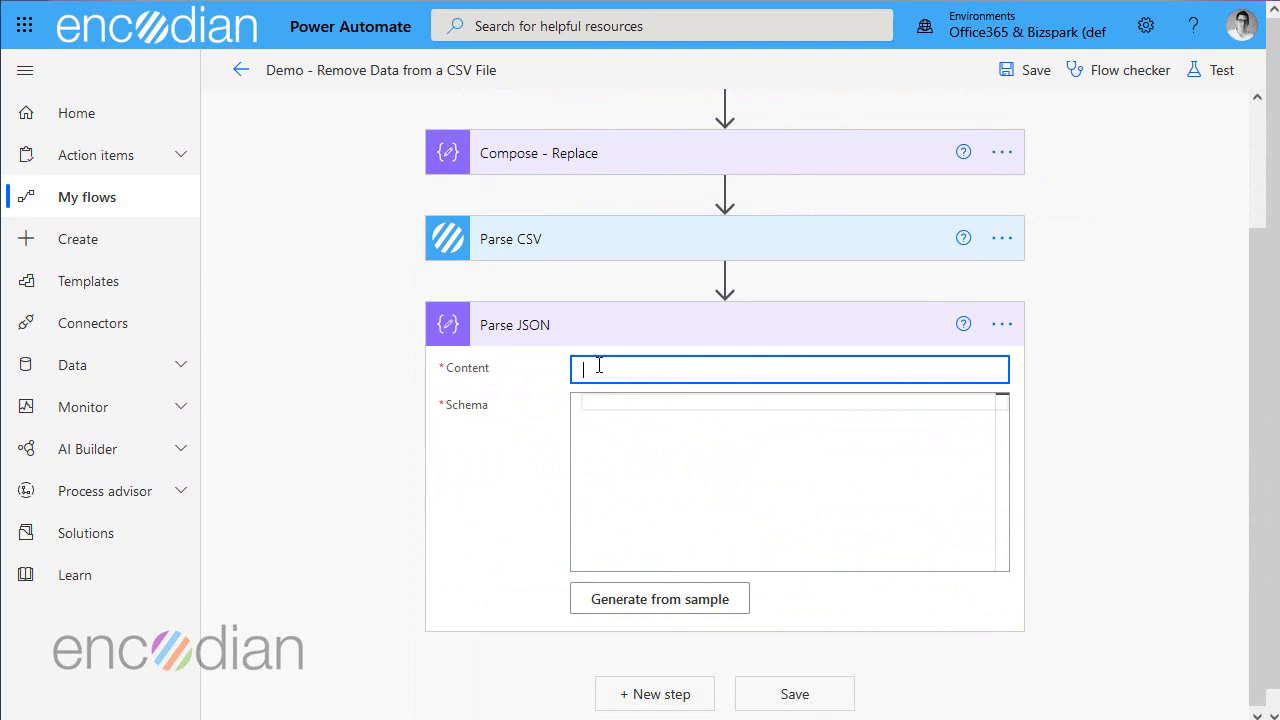
{"action": "left_click", "coordinate": [1034, 562]}
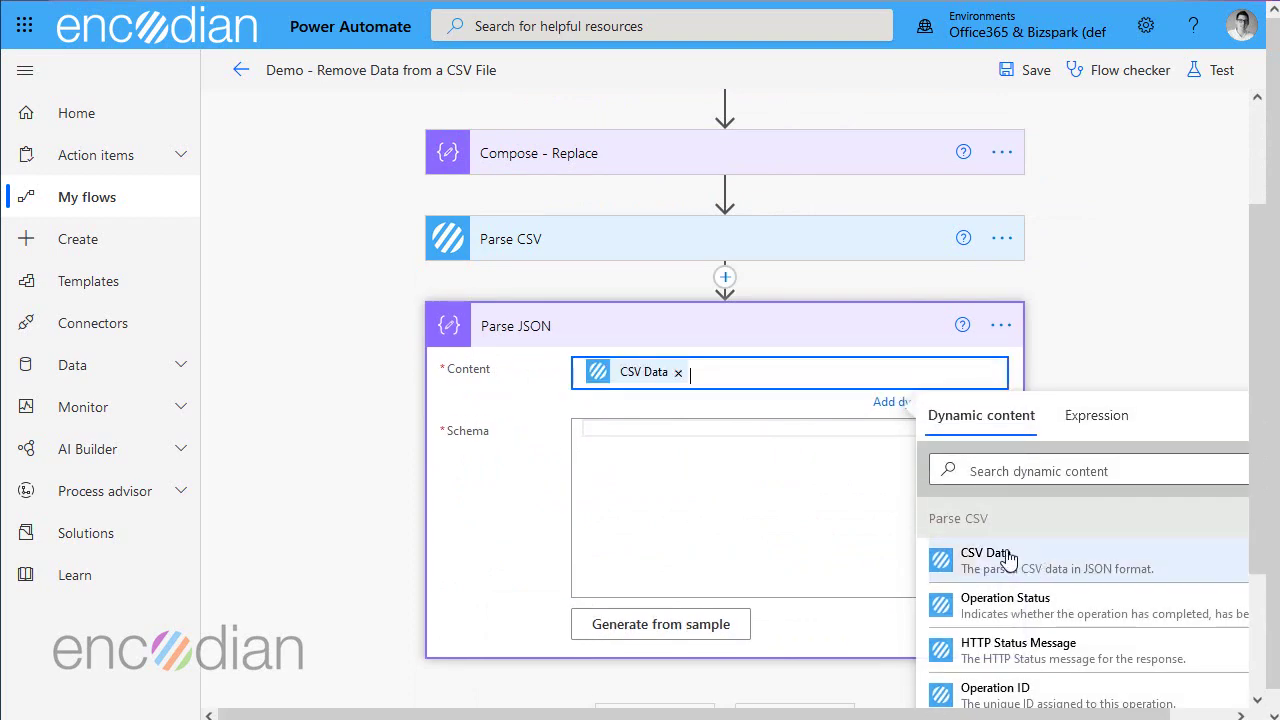
Generate the Parse JSON schema from a pasted sample team/goals payload.
{"action": "left_click", "coordinate": [668, 433]}
{"action": "left_click", "coordinate": [663, 606]}
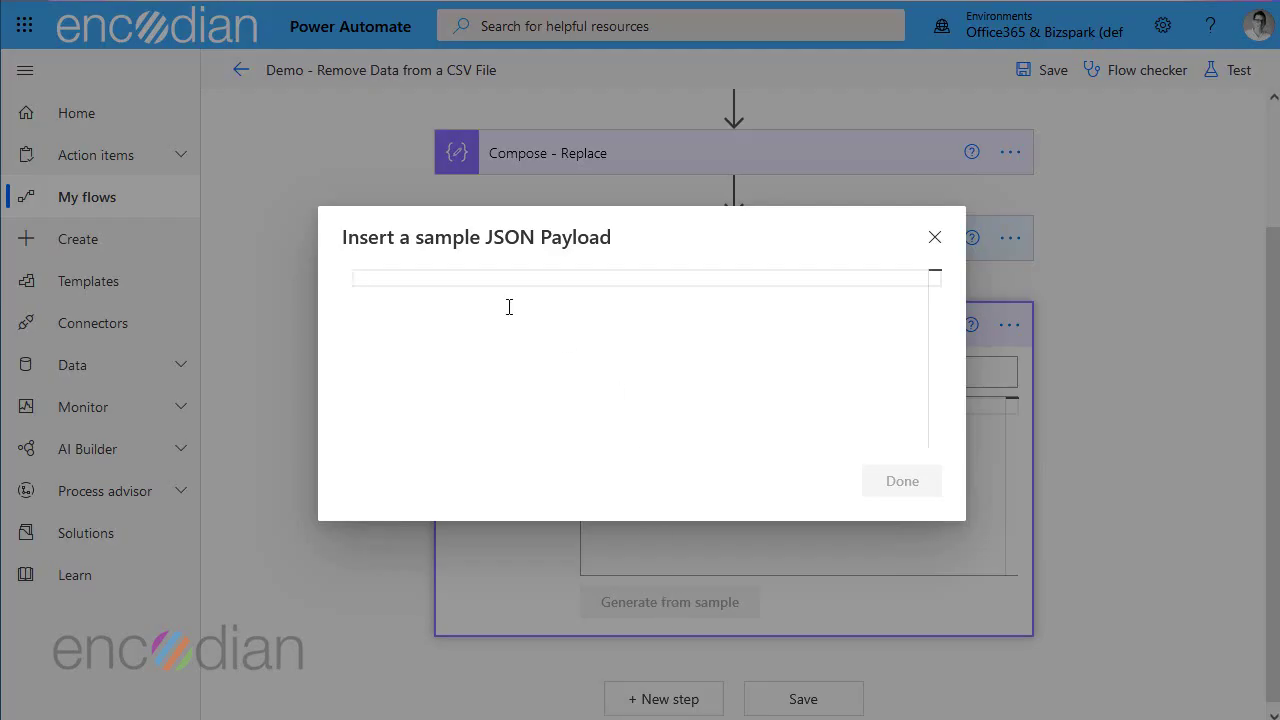
{"action": "key", "text": "ctrl+v"}
{"action": "left_click", "coordinate": [917, 512]}
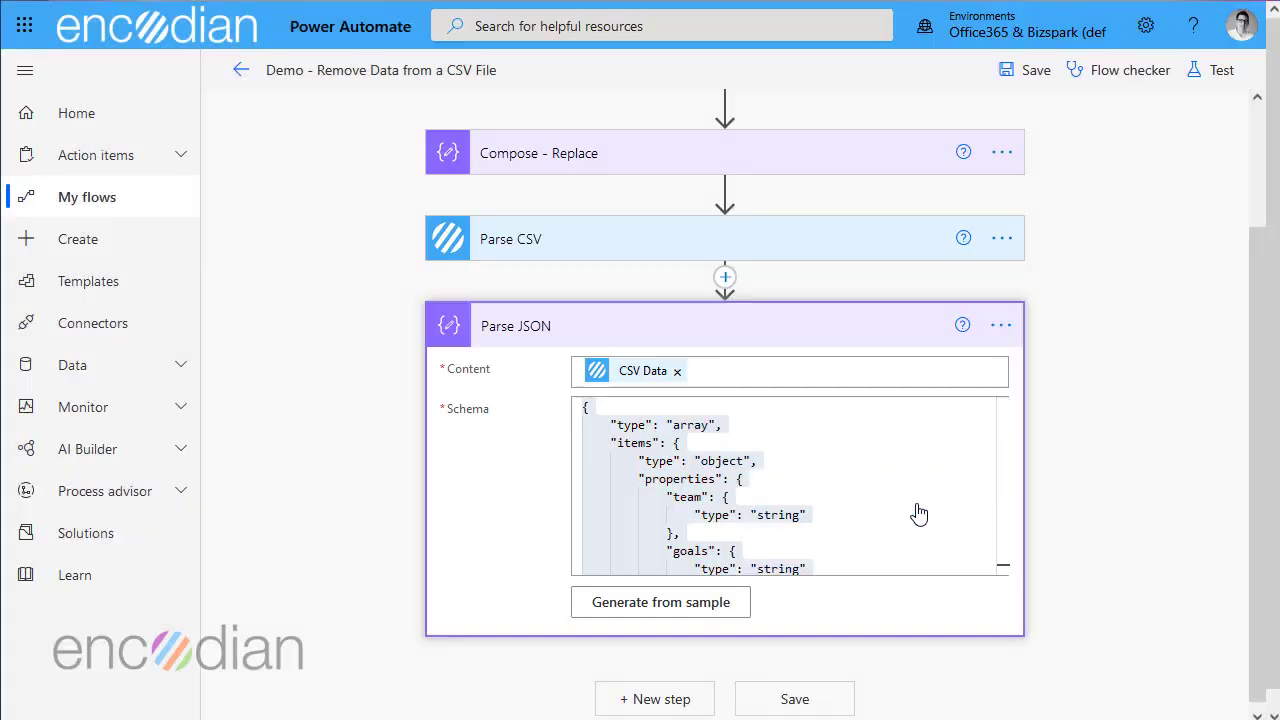
Add a SharePoint Create item action after Parse JSON, found by searching 'create item'.
{"action": "left_click", "coordinate": [664, 699]}
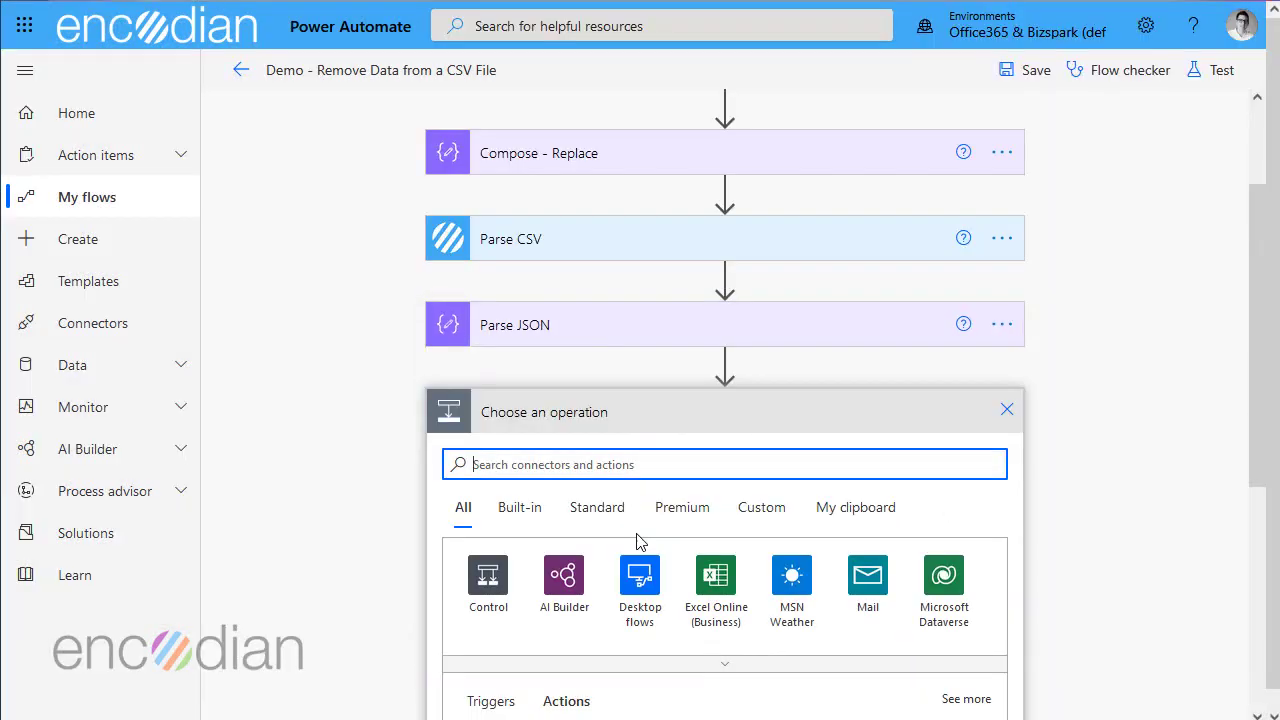
{"action": "type", "text": "s"}
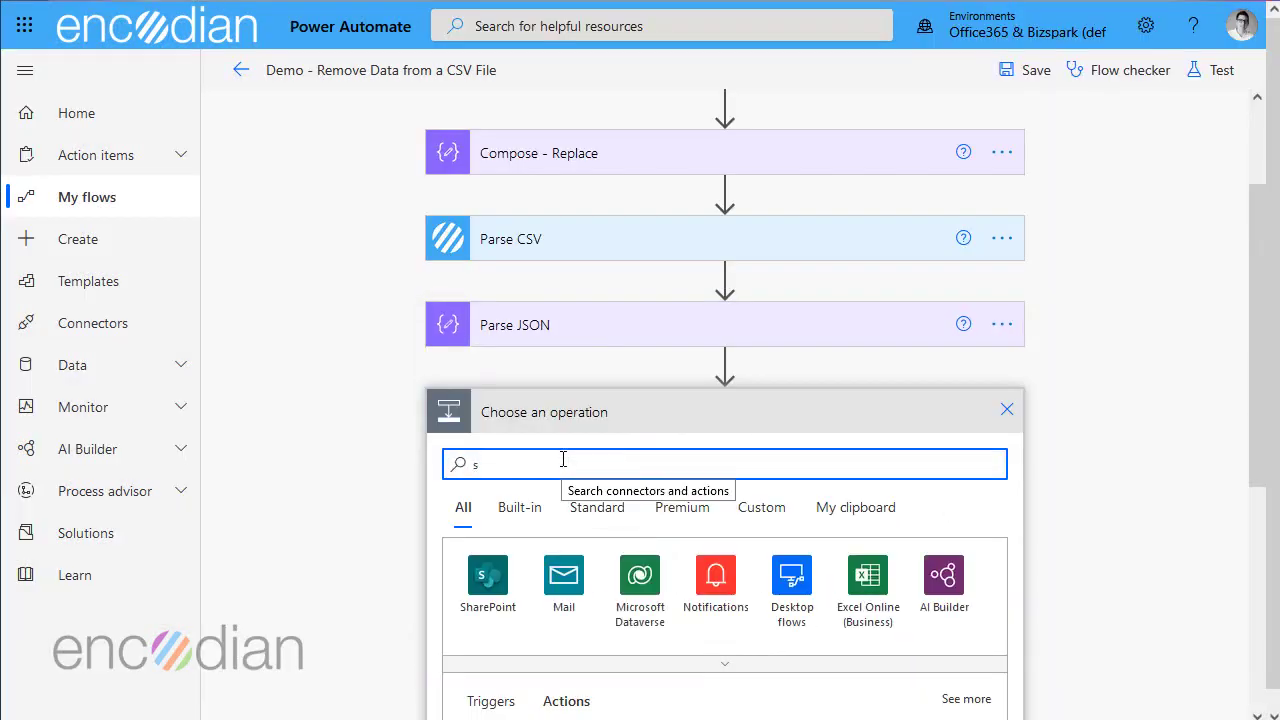
{"action": "type", "text": "end"}
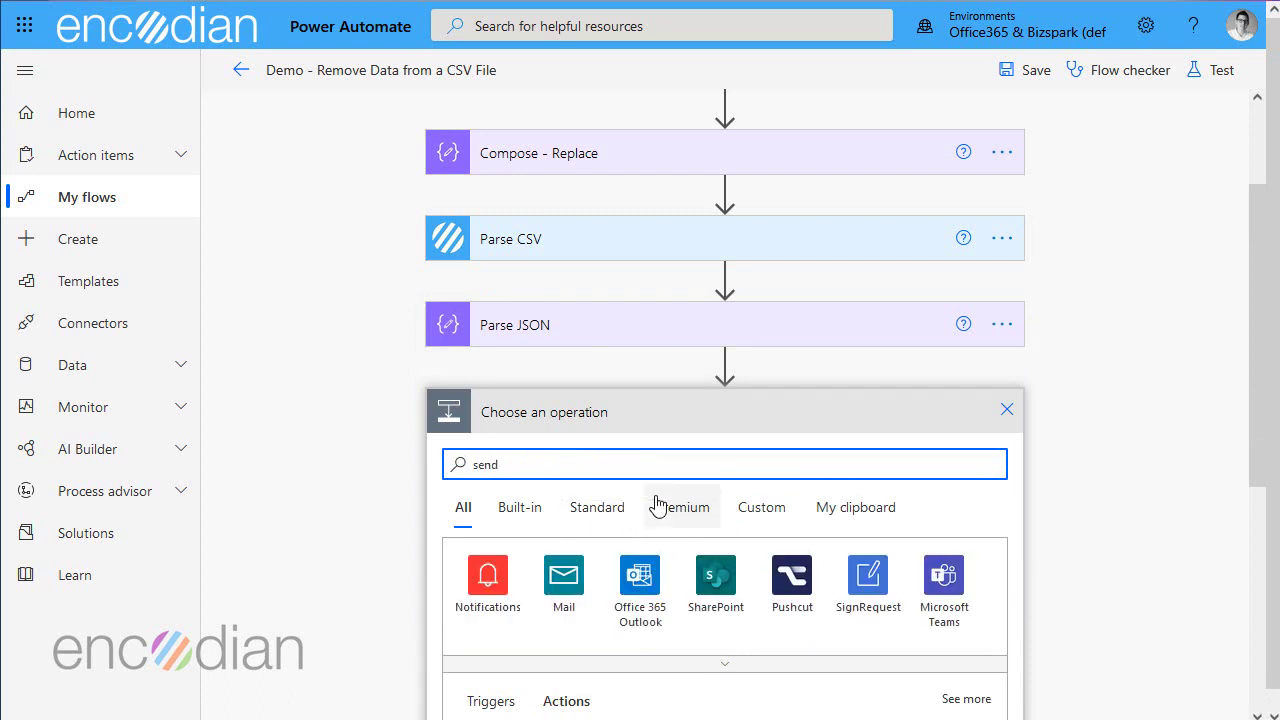
{"action": "scroll", "coordinate": [575, 590], "scroll_direction": "down", "scroll_amount": 1}
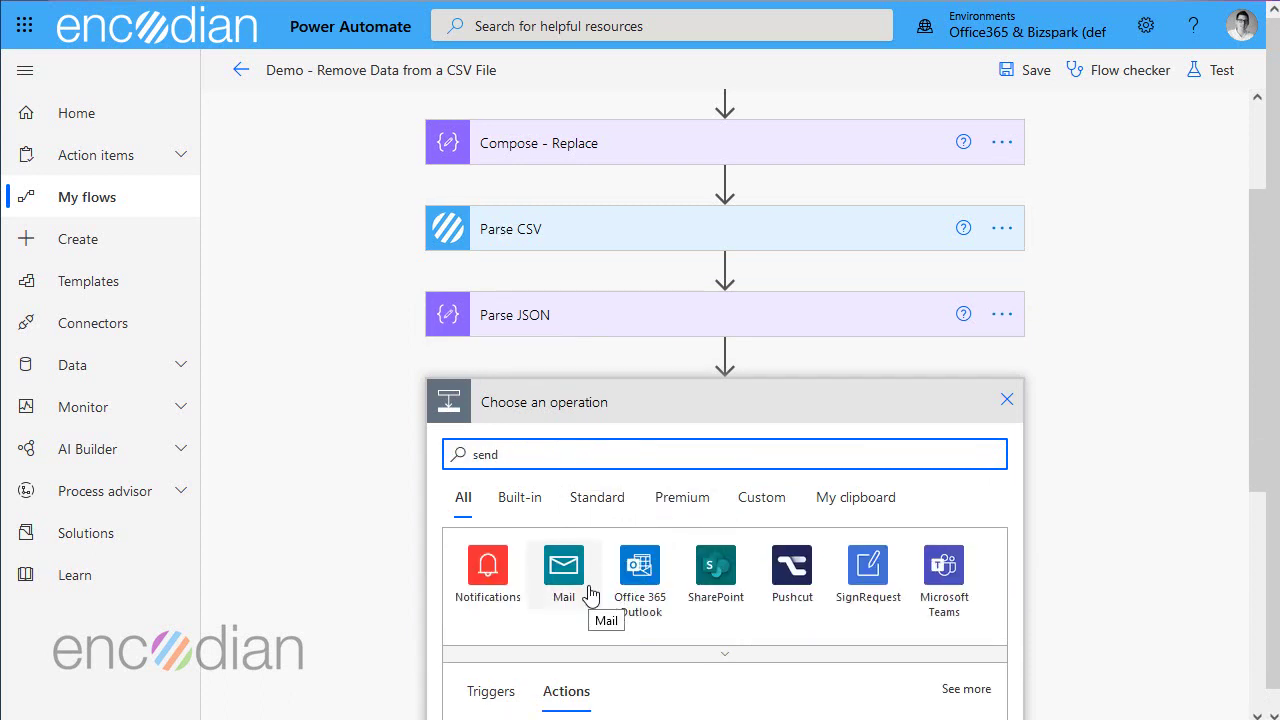
{"action": "double_click", "coordinate": [470, 352]}
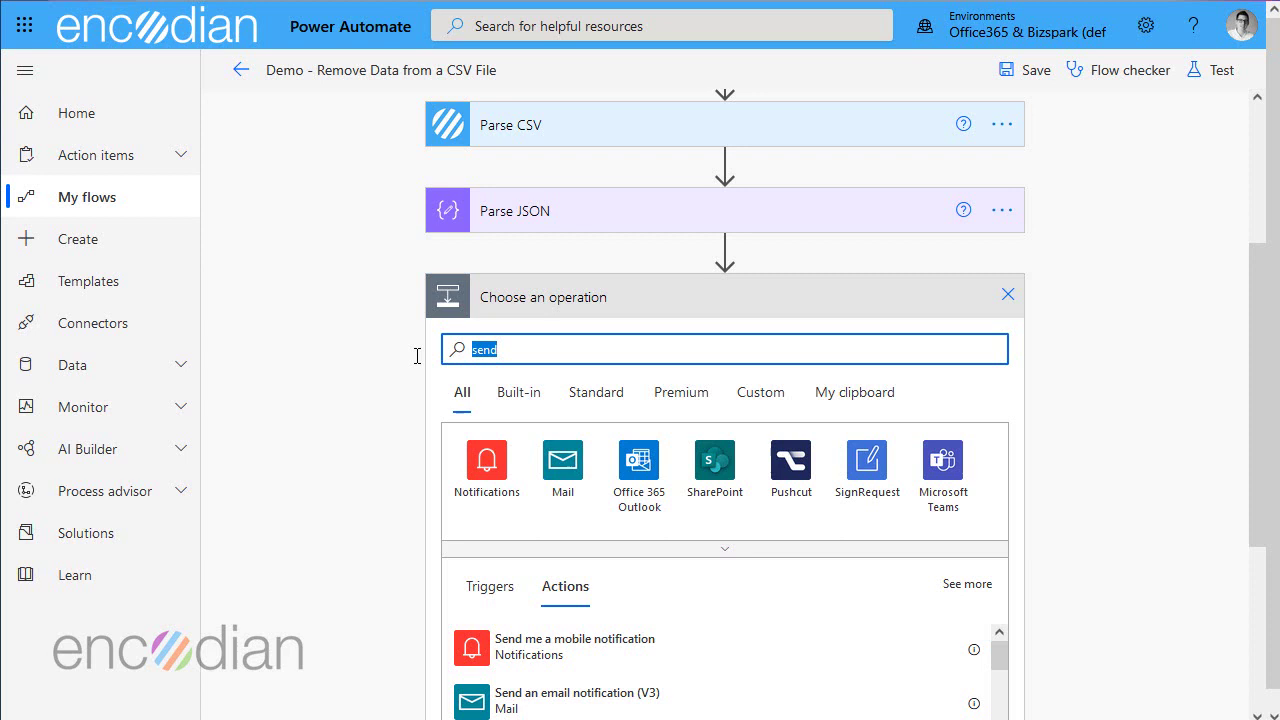
{"action": "type", "text": "create tiem"}
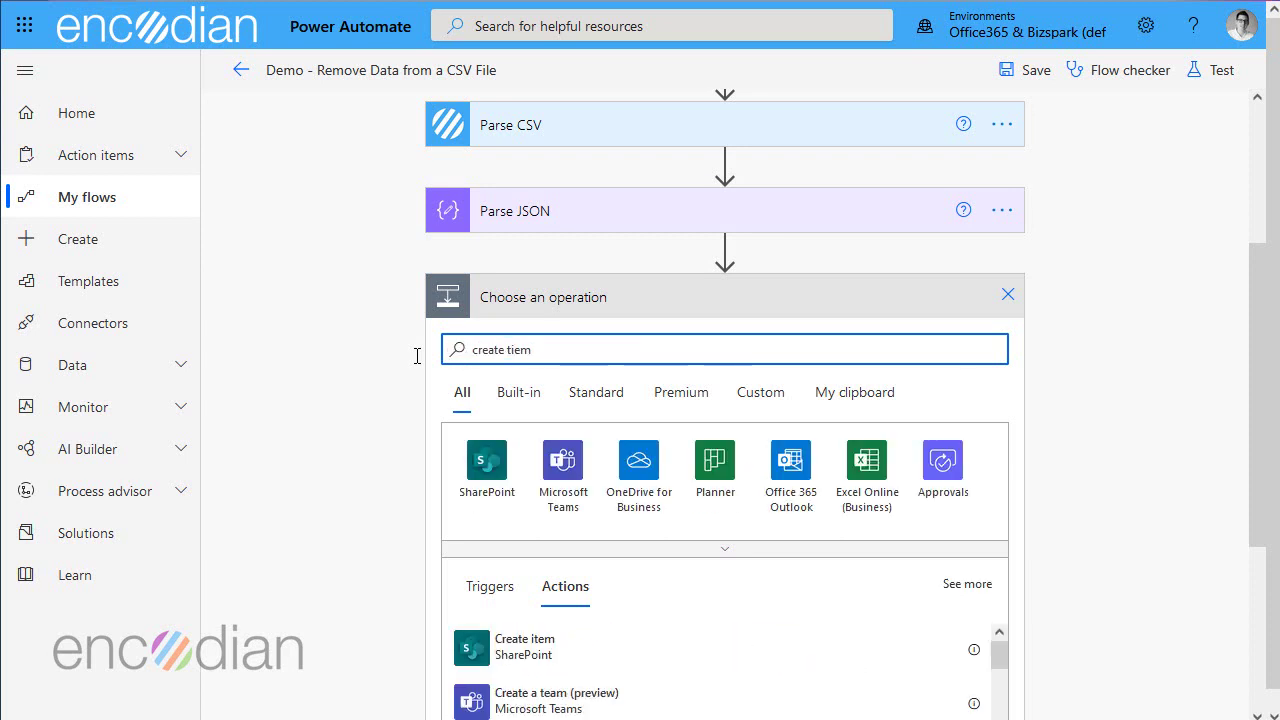
{"action": "key", "text": "BackSpace"}
{"action": "key", "text": "BackSpace"}
{"action": "key", "text": "BackSpace"}
{"action": "key", "text": "BackSpace"}
{"action": "type", "text": "item"}
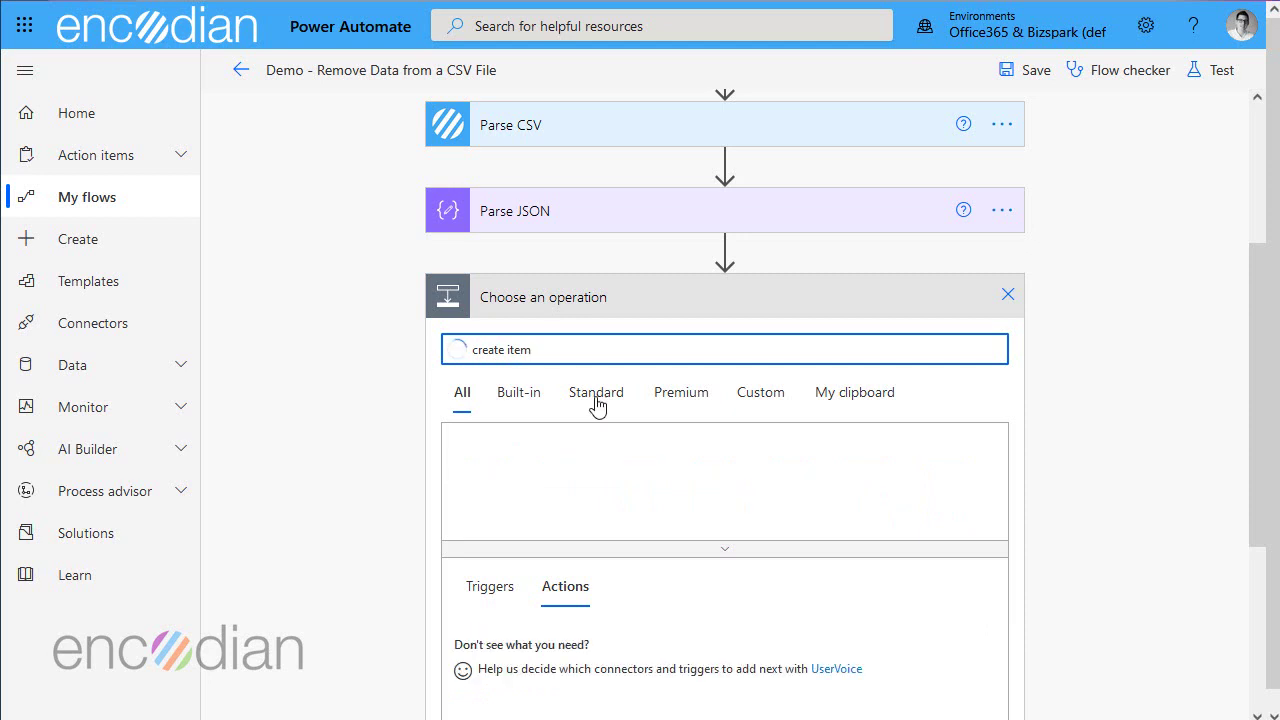
{"action": "scroll", "coordinate": [514, 600], "scroll_direction": "down", "scroll_amount": 2}
{"action": "left_click", "coordinate": [502, 537]}
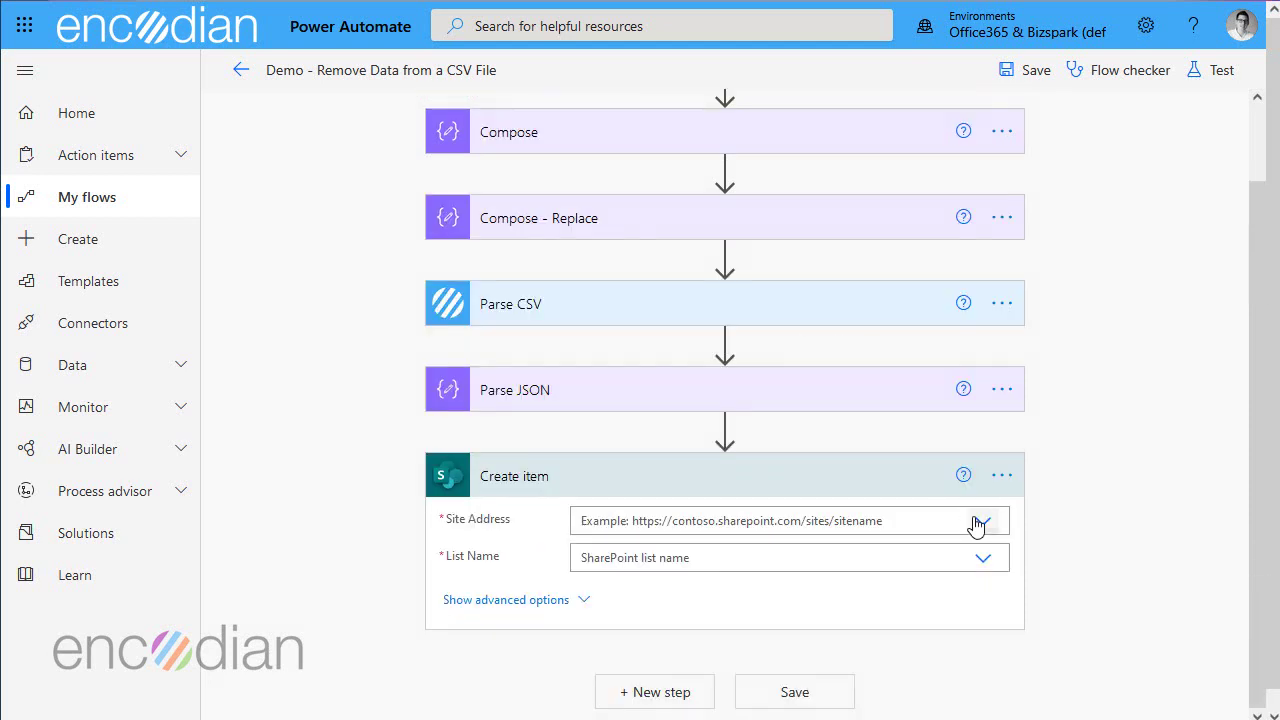
Target the PDF Converter for SPO Demo site and its Community list, then show advanced options.
{"action": "left_click", "coordinate": [979, 521]}
{"action": "scroll", "coordinate": [940, 585], "scroll_direction": "down", "scroll_amount": 3}
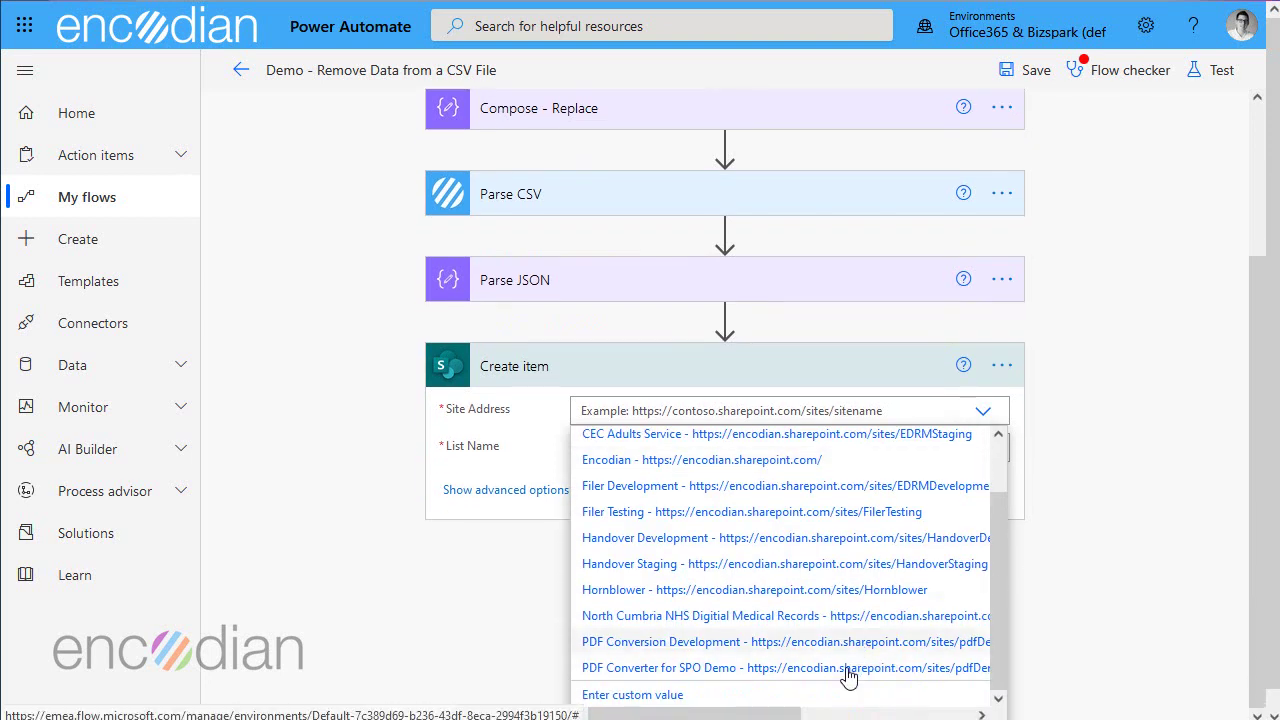
{"action": "left_click", "coordinate": [740, 667]}
{"action": "left_click", "coordinate": [654, 562]}
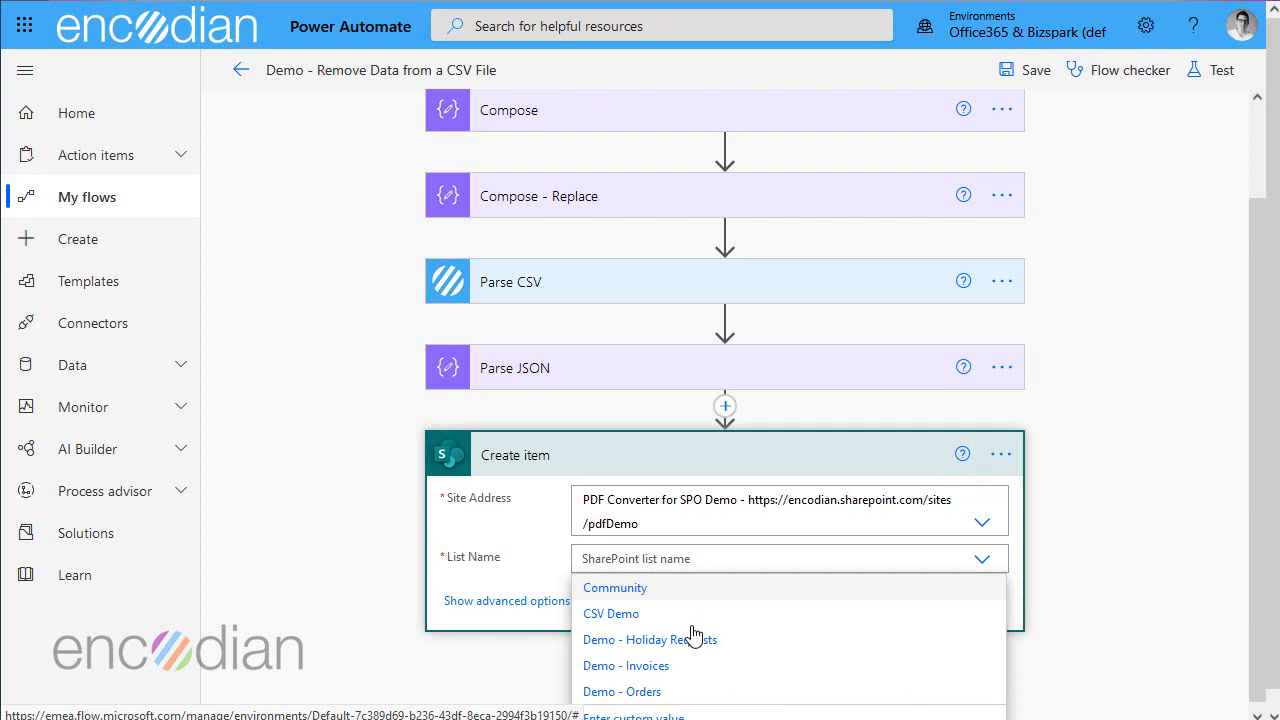
{"action": "left_click", "coordinate": [674, 594]}
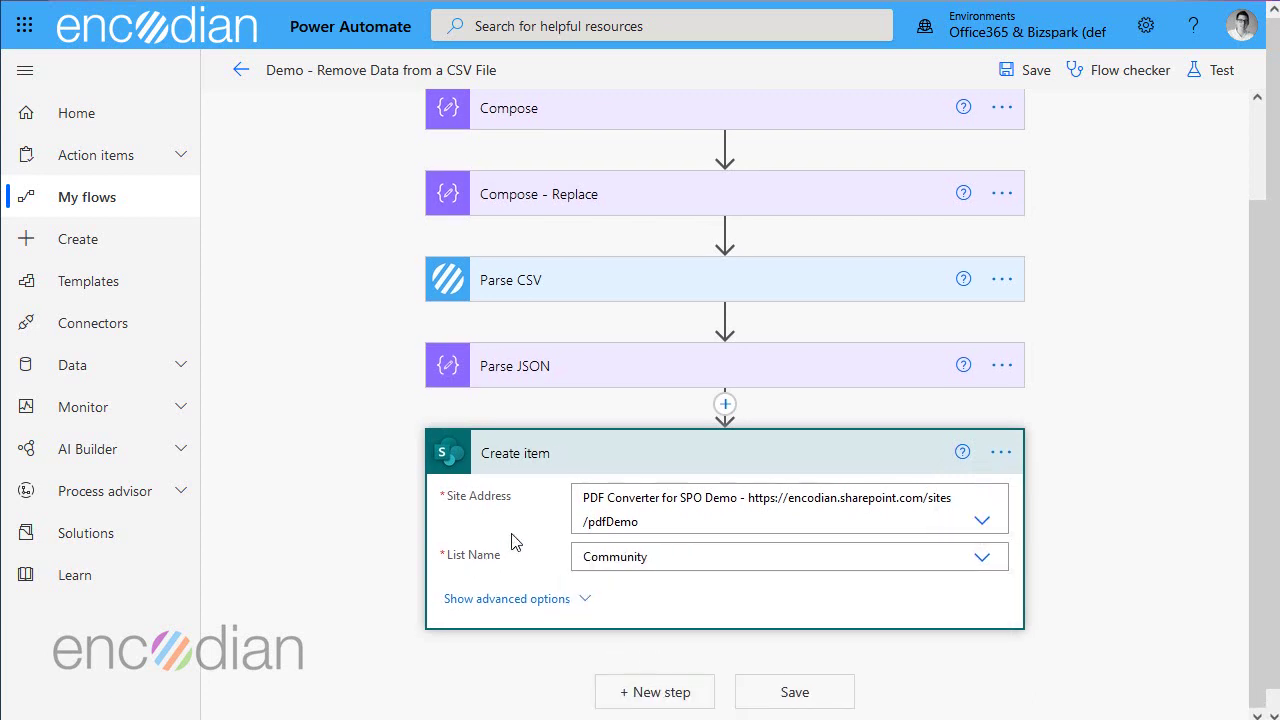
{"action": "left_click", "coordinate": [537, 599]}
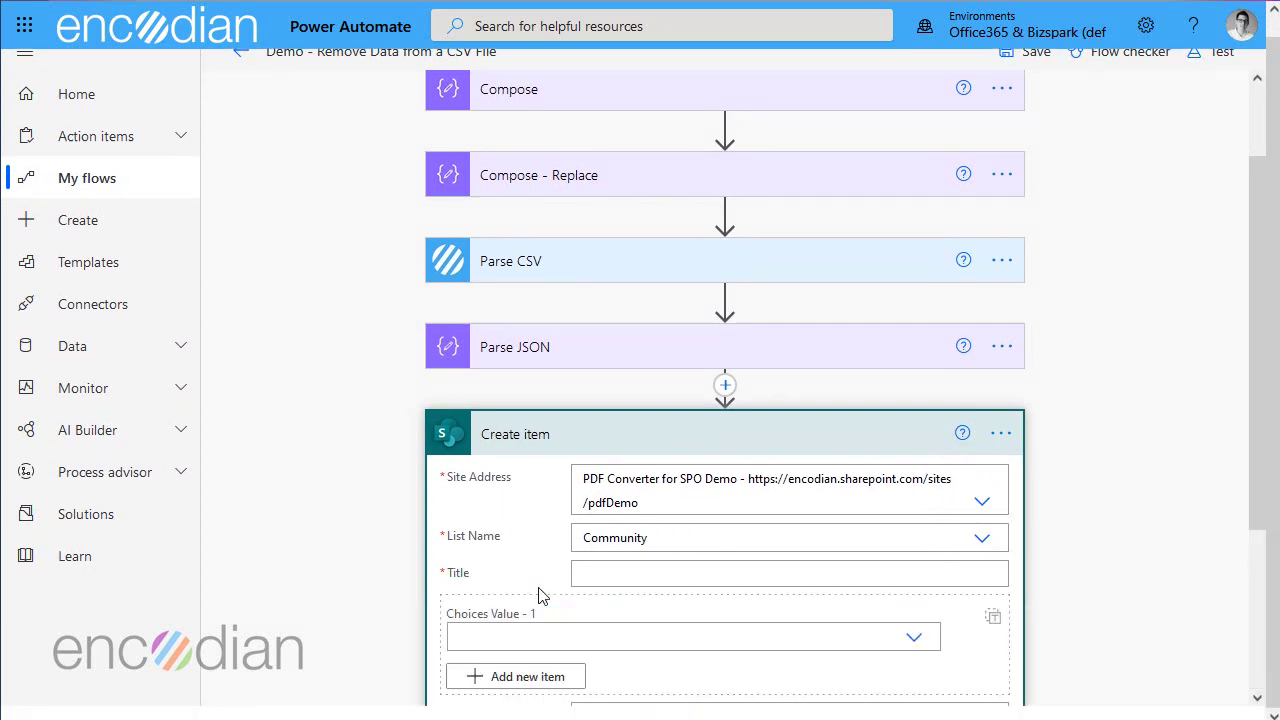
Fill the Title with dynamic values 'team', '-' and 'goals', producing an Apply to each loop.
{"action": "scroll", "coordinate": [600, 450], "scroll_direction": "down", "scroll_amount": 3}
{"action": "left_click", "coordinate": [626, 329]}
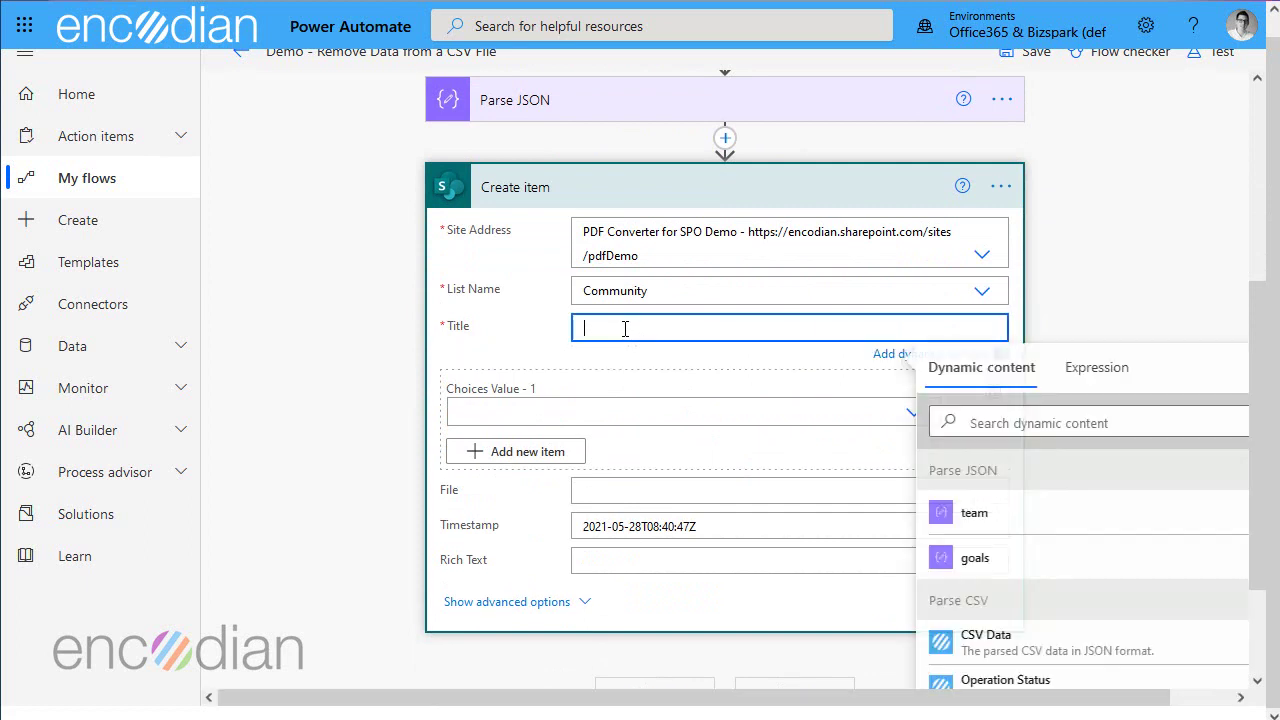
{"action": "left_click", "coordinate": [980, 507]}
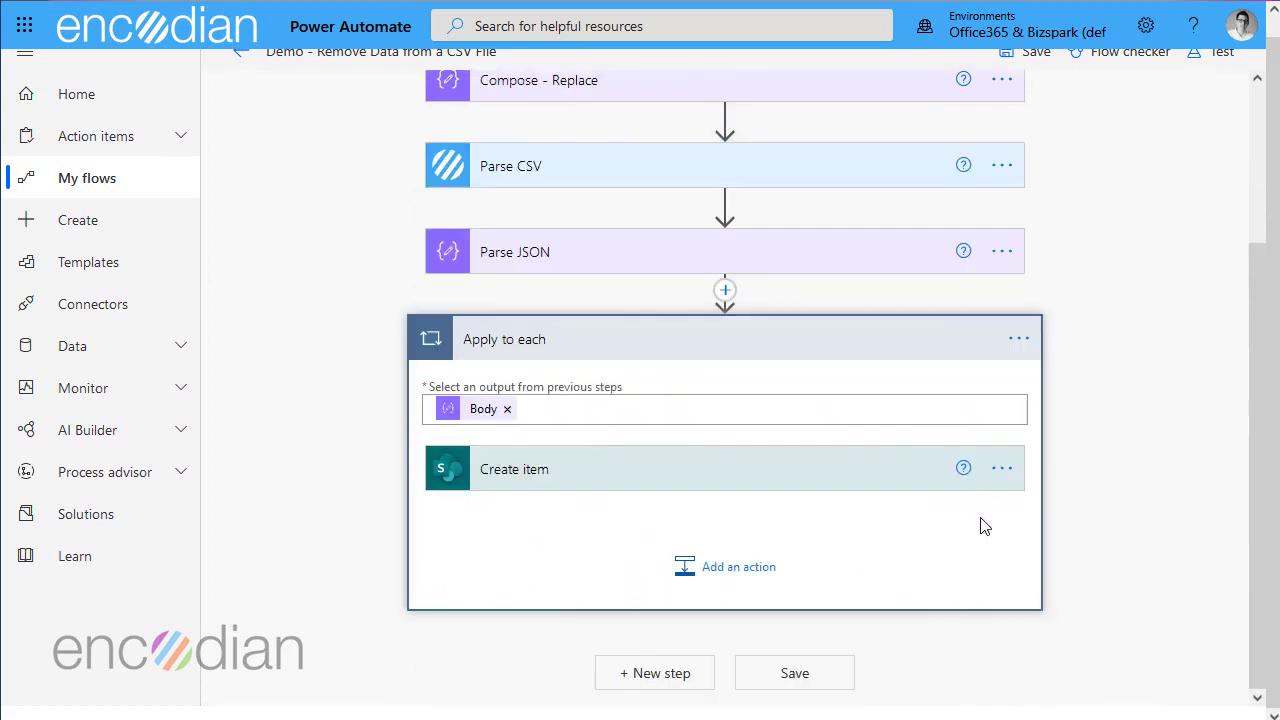
{"action": "left_click", "coordinate": [576, 477]}
{"action": "left_click", "coordinate": [706, 603]}
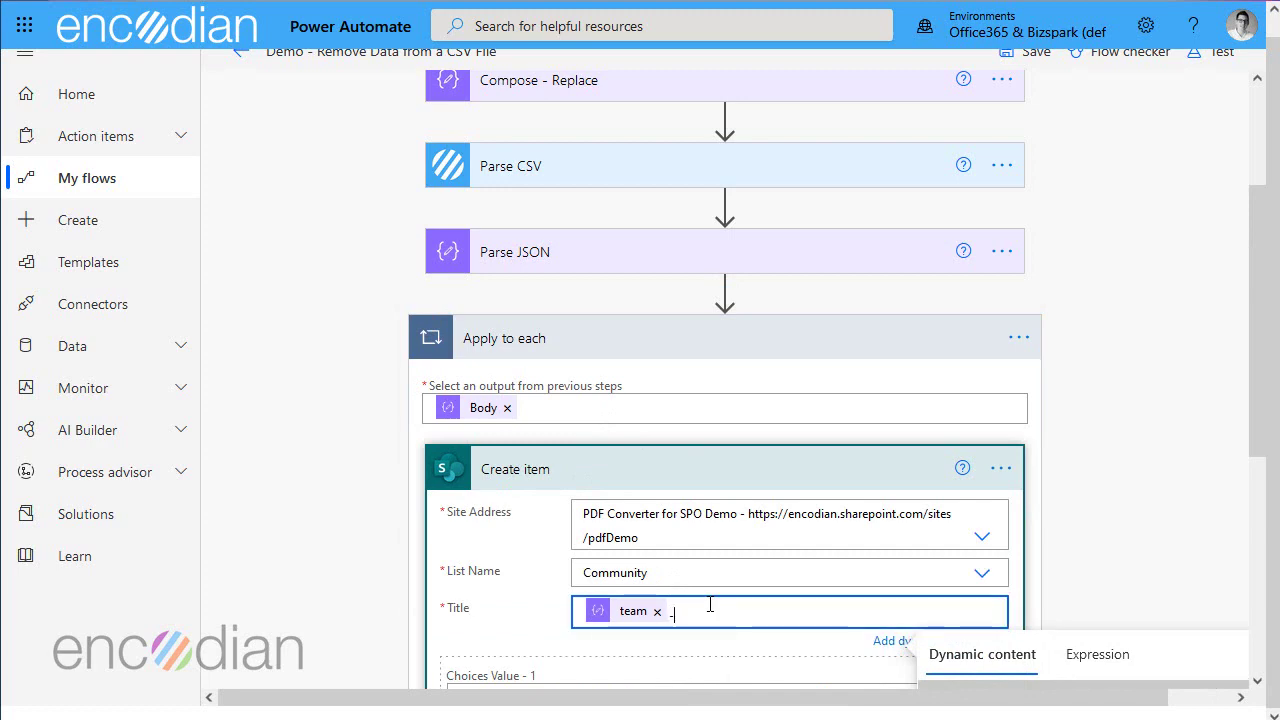
{"action": "type", "text": "-"}
{"action": "scroll", "coordinate": [1011, 585], "scroll_direction": "down", "scroll_amount": 4}
{"action": "left_click", "coordinate": [1010, 504]}
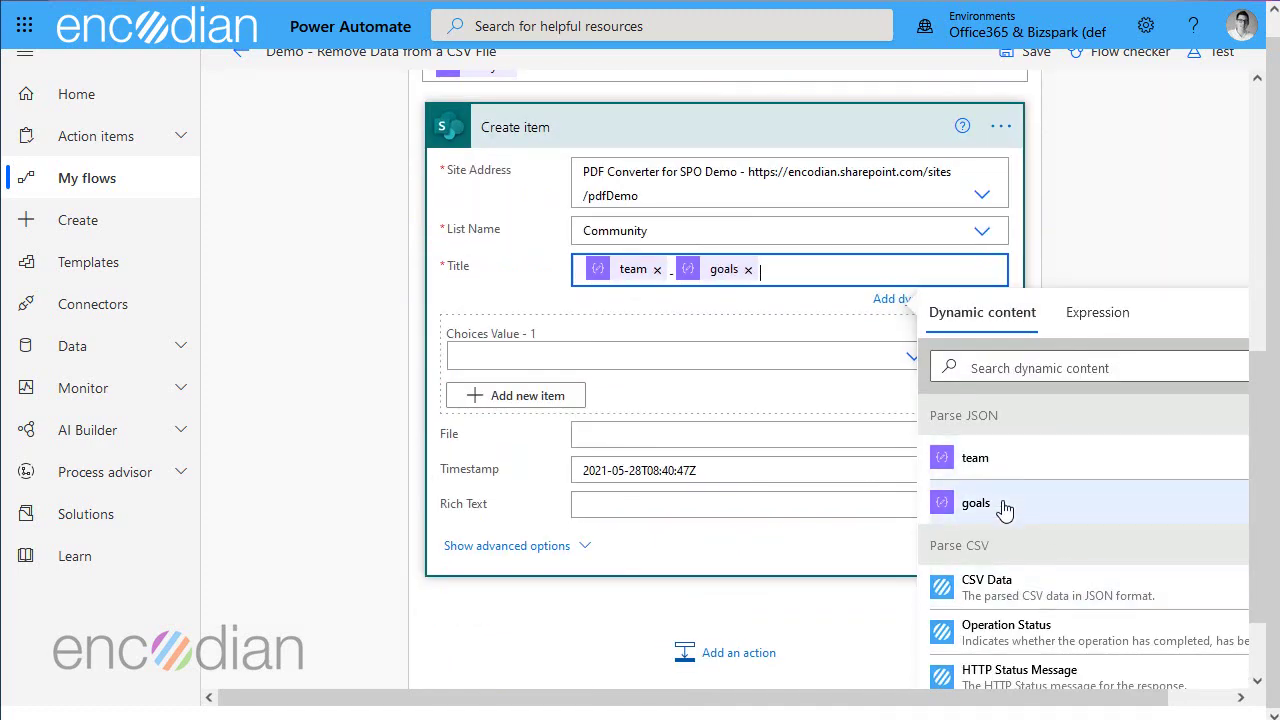
{"action": "left_click", "coordinate": [1052, 272]}
{"action": "scroll", "coordinate": [1082, 420], "scroll_direction": "up", "scroll_amount": 4}
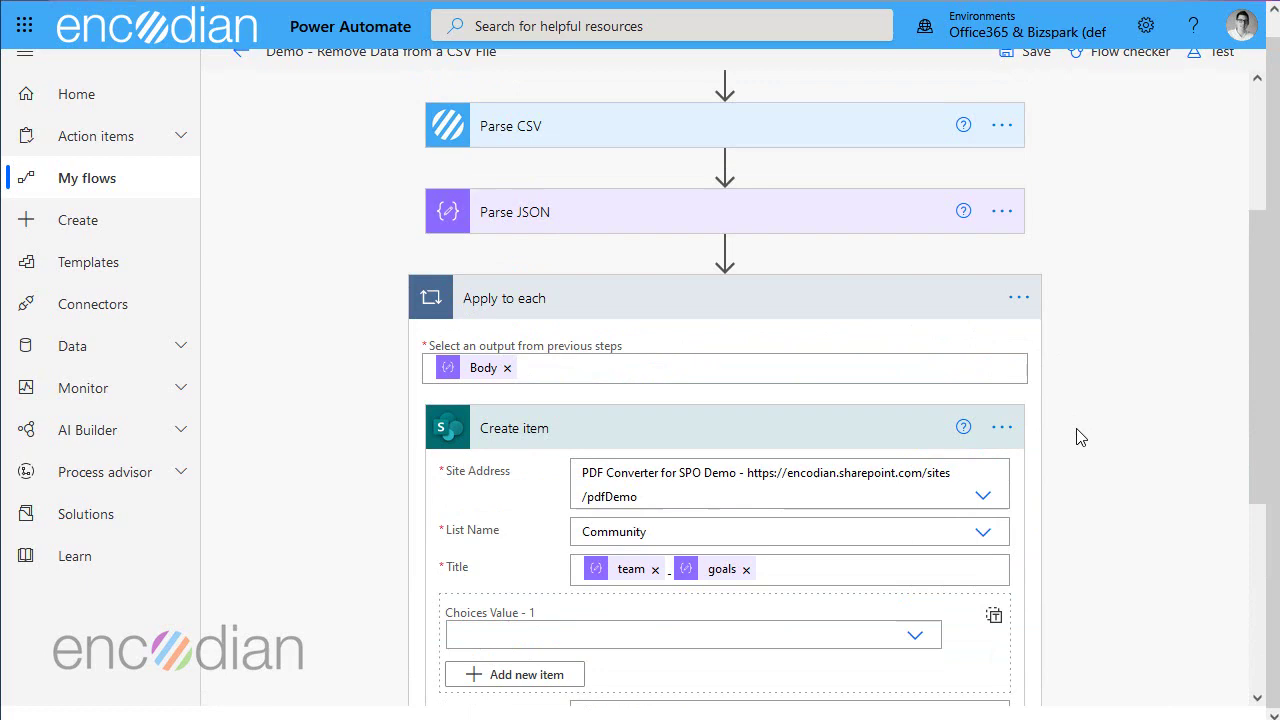
{"action": "scroll", "coordinate": [1160, 535], "scroll_direction": "up", "scroll_amount": 2}
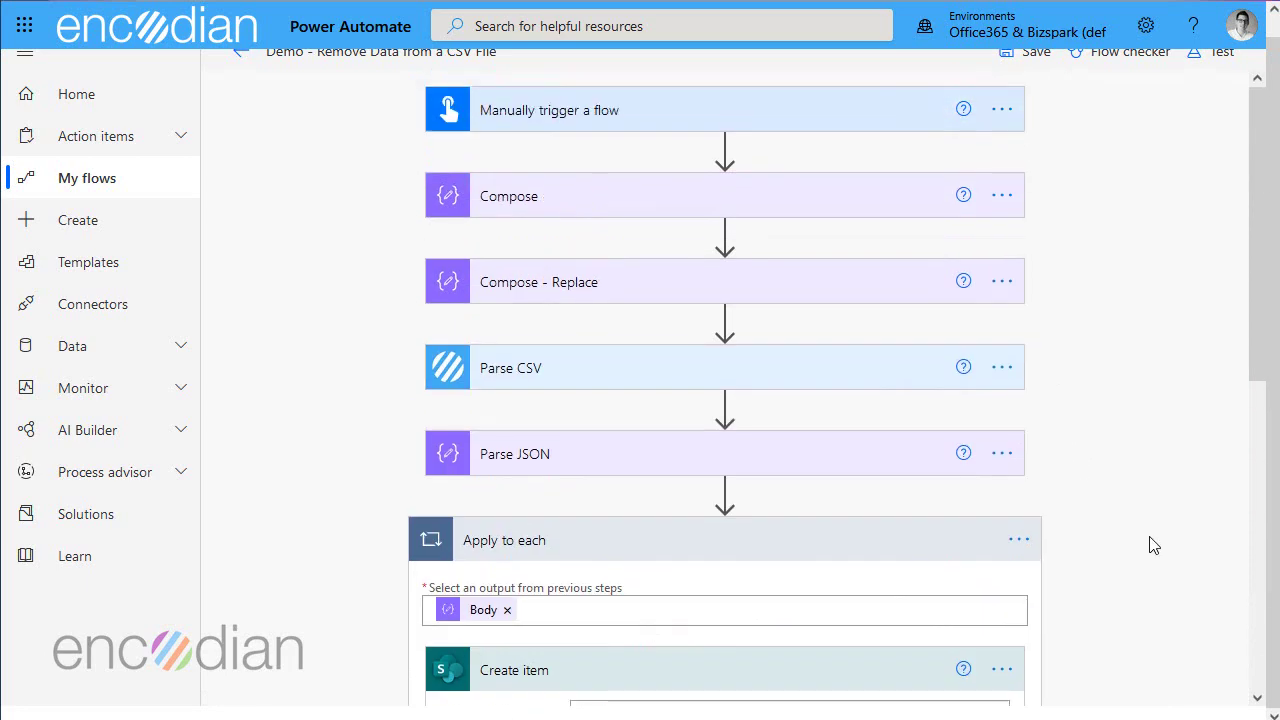
{"action": "scroll", "coordinate": [1020, 537], "scroll_direction": "down", "scroll_amount": 4}
{"action": "scroll", "coordinate": [1094, 551], "scroll_direction": "up", "scroll_amount": 3}
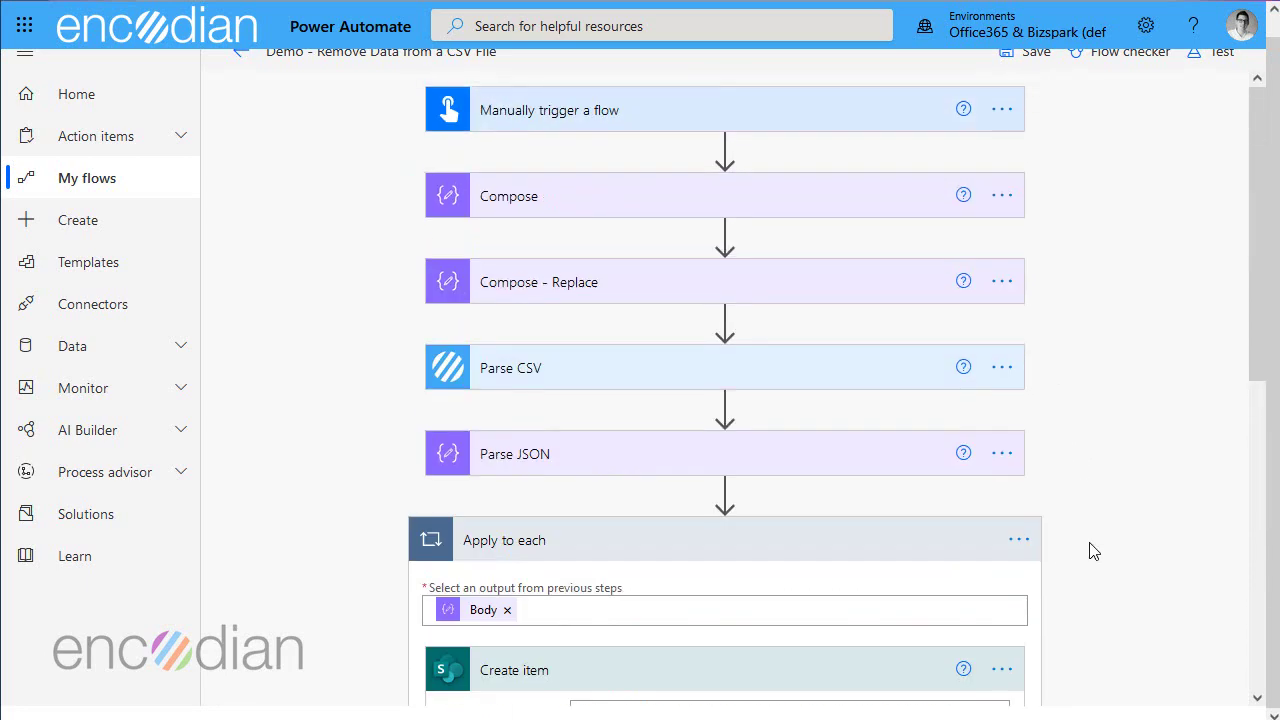